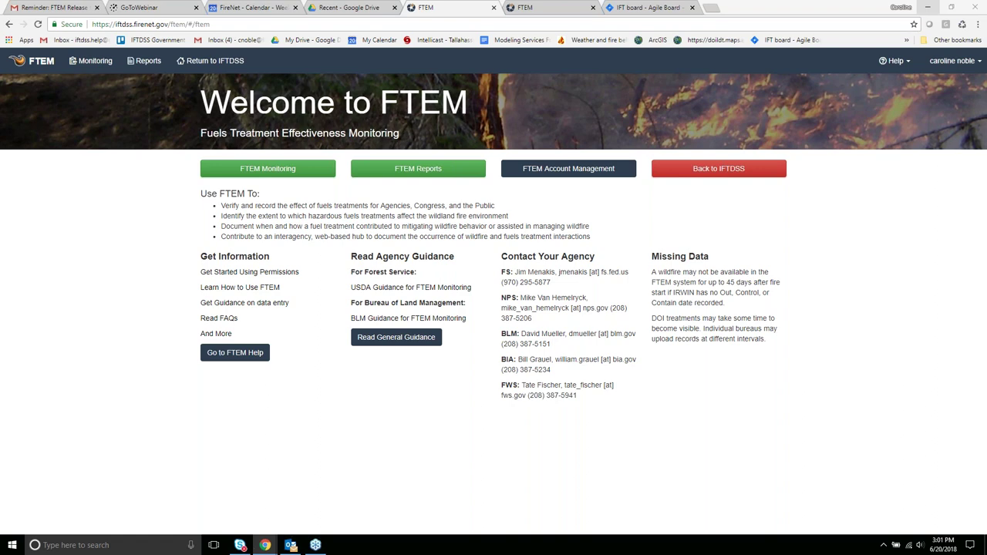
Step: Leave FTEM with Return to IFTDSS to reach the Landscape Evaluation page
{"action": "left_click", "coordinate": [212, 62]}
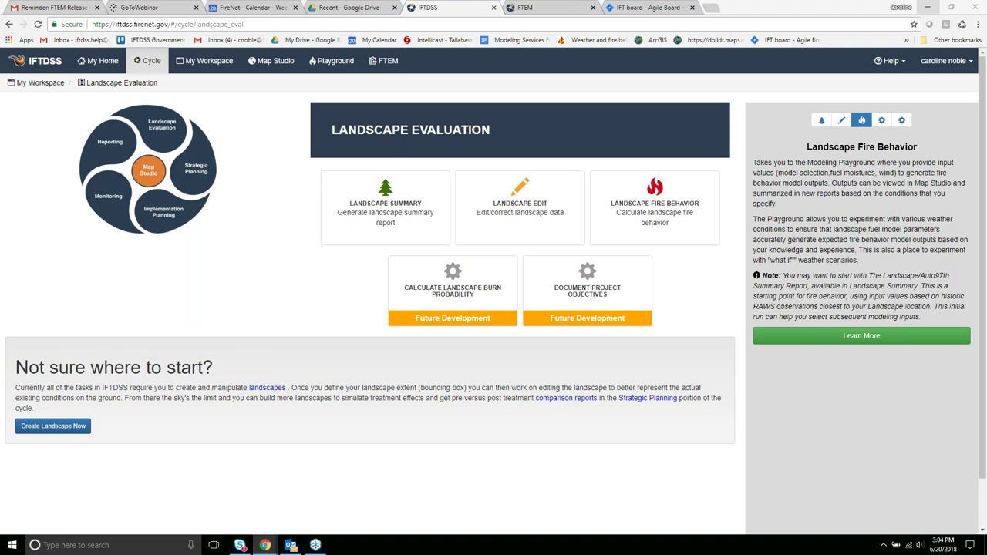
{"action": "left_click", "coordinate": [385, 62]}
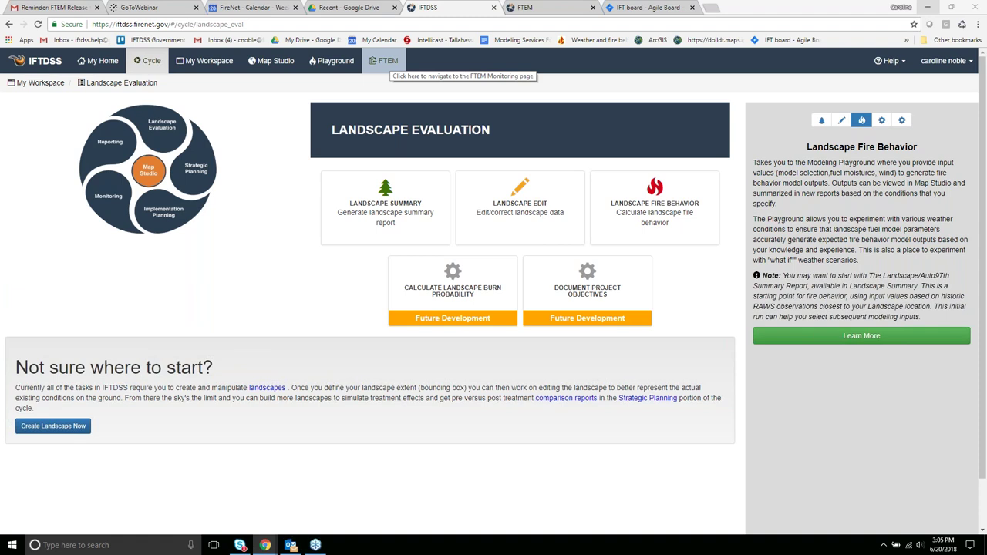
Step: Go back to FTEM and open the Profile page from the user menu
{"action": "left_click", "coordinate": [389, 62]}
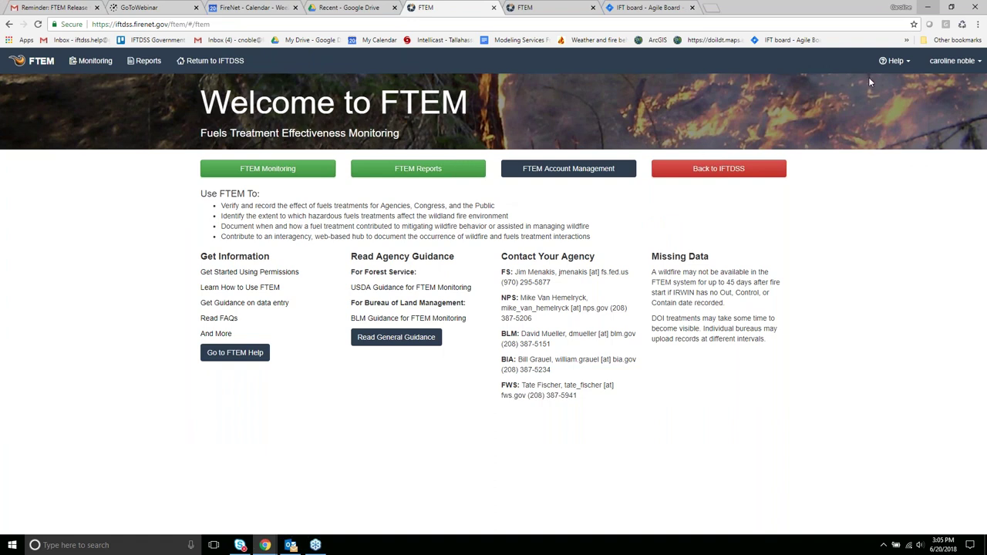
{"action": "left_click", "coordinate": [948, 63]}
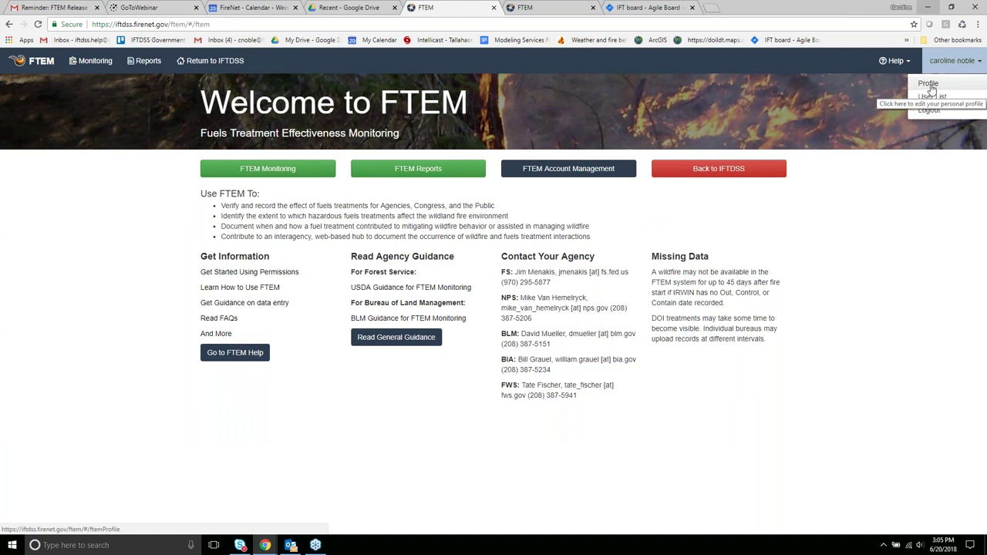
{"action": "left_click", "coordinate": [931, 85]}
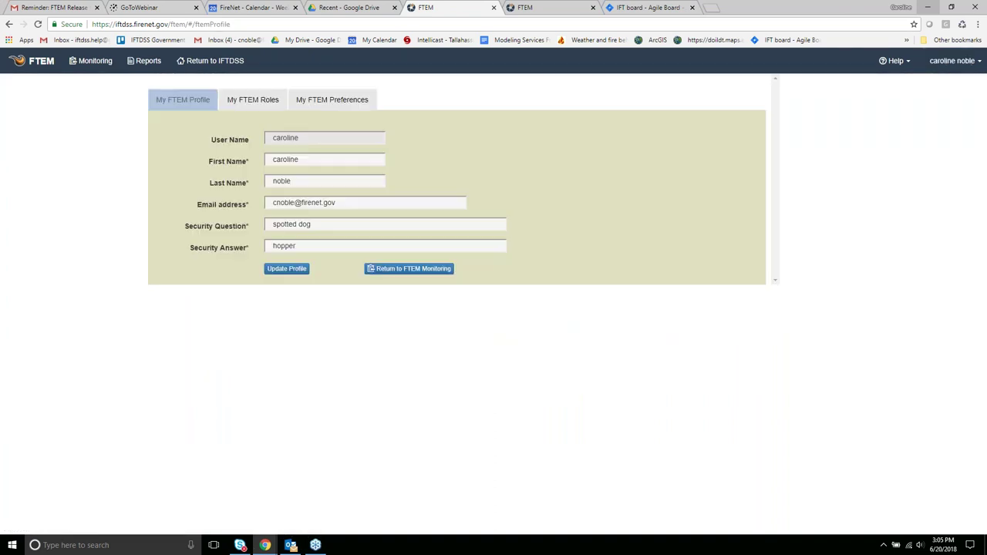
Step: Show My FTEM Roles (FTEM Administrator), then dismiss the Add FTEM Roles request unsent
{"action": "left_click", "coordinate": [255, 99]}
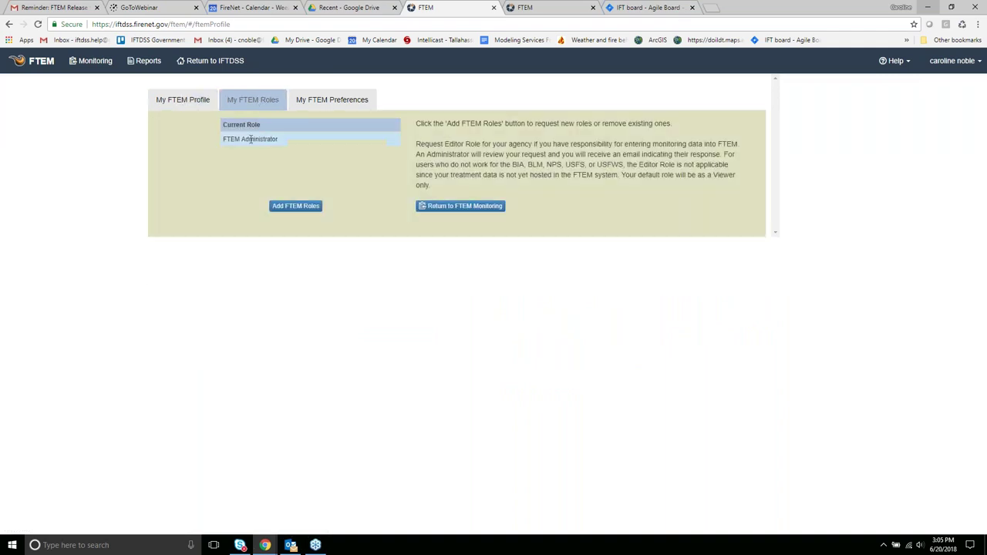
{"action": "left_click", "coordinate": [311, 206]}
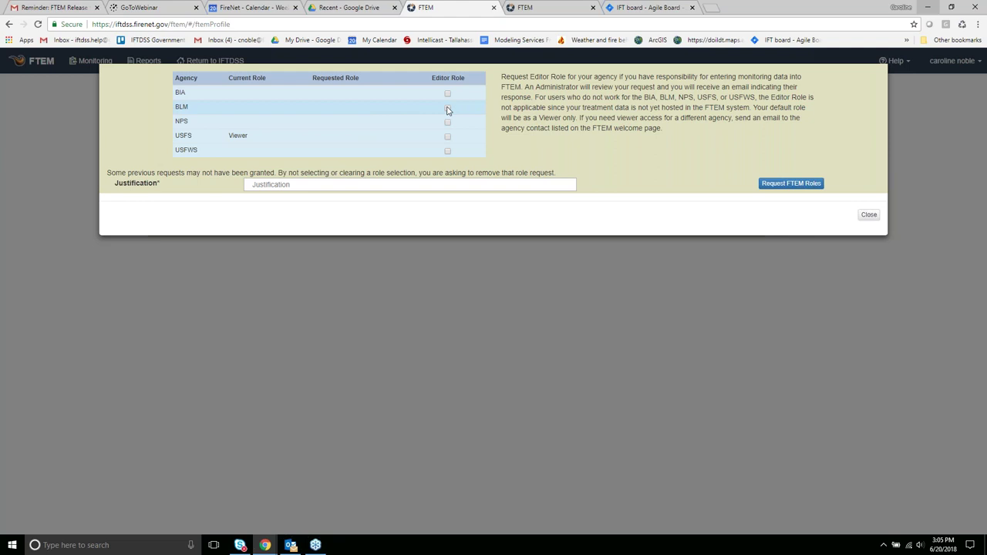
{"action": "left_click", "coordinate": [869, 217]}
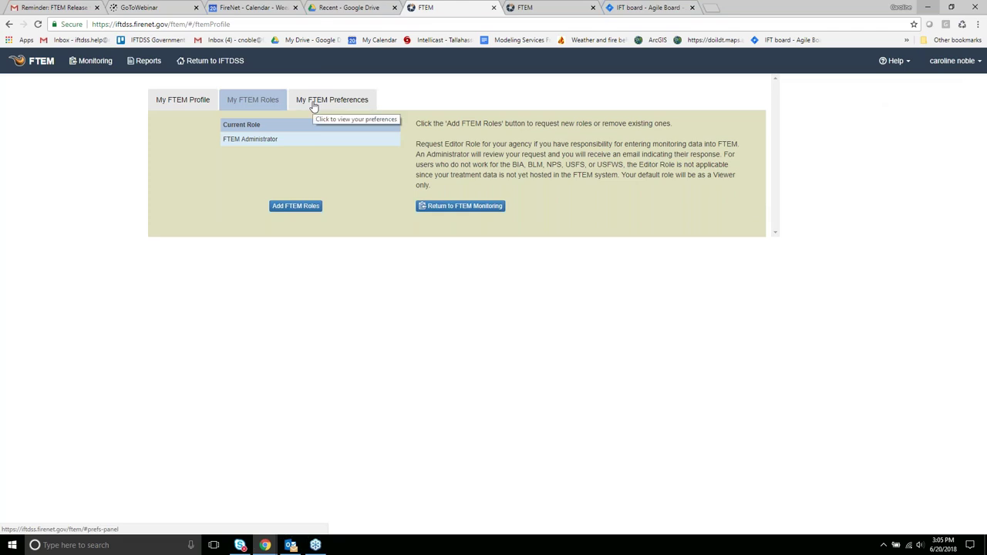
Step: In My FTEM Preferences, try a BLM map unit extent, find no geographic areas, and cancel
{"action": "left_click", "coordinate": [314, 104]}
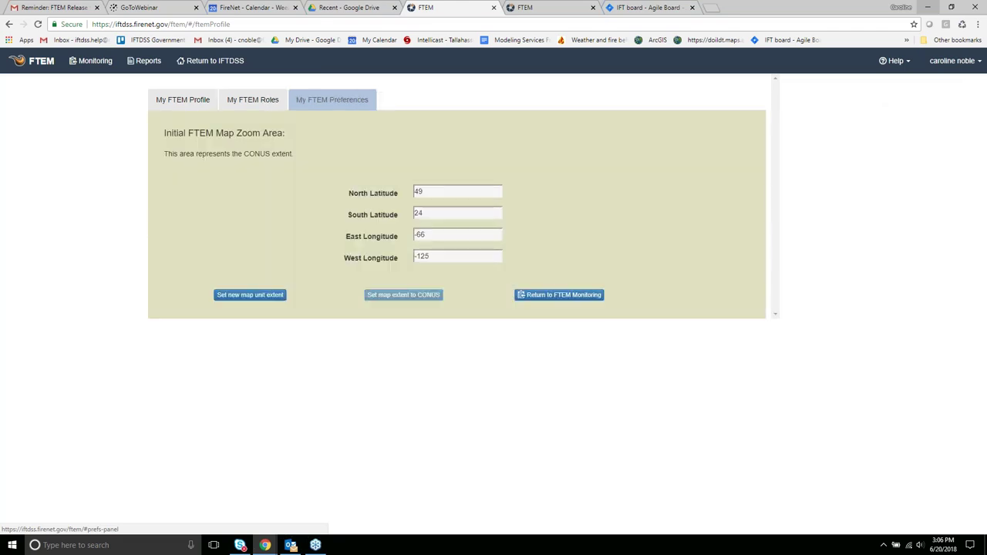
{"action": "left_click", "coordinate": [237, 298]}
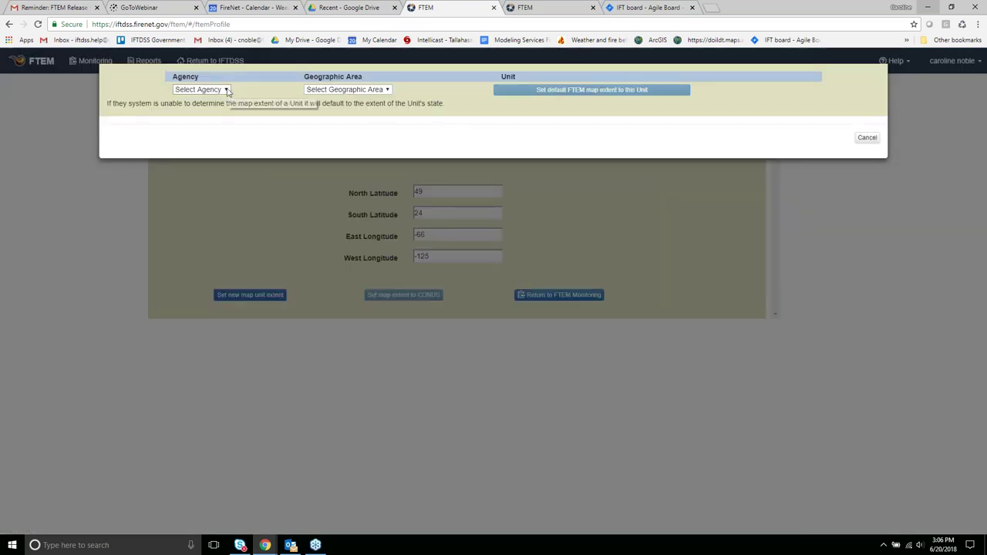
{"action": "left_click", "coordinate": [226, 90]}
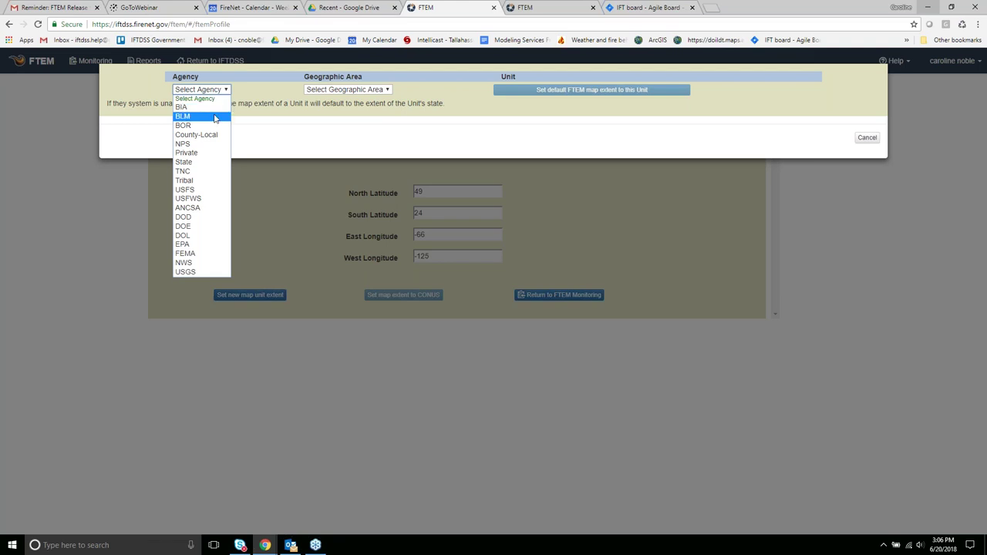
{"action": "left_click", "coordinate": [215, 118]}
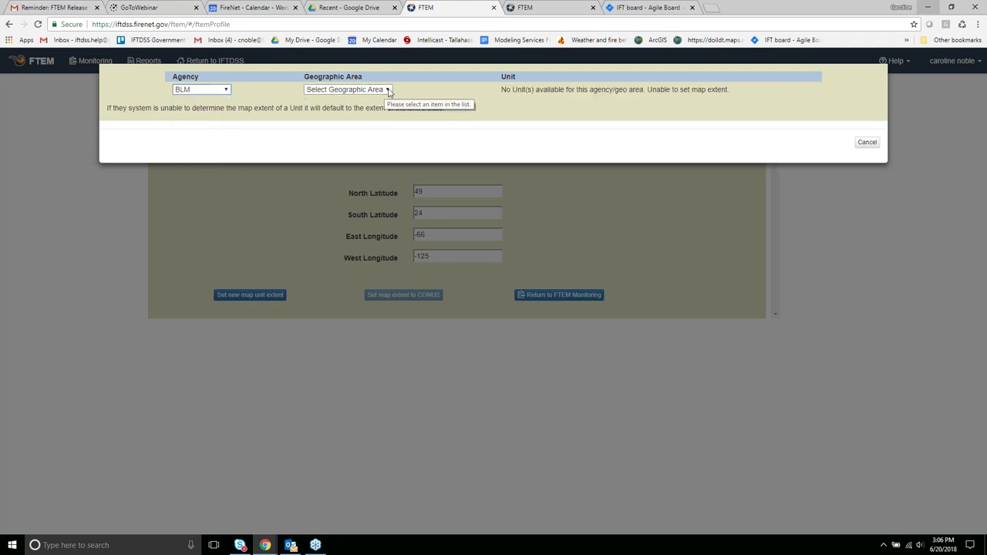
{"action": "left_click", "coordinate": [388, 91]}
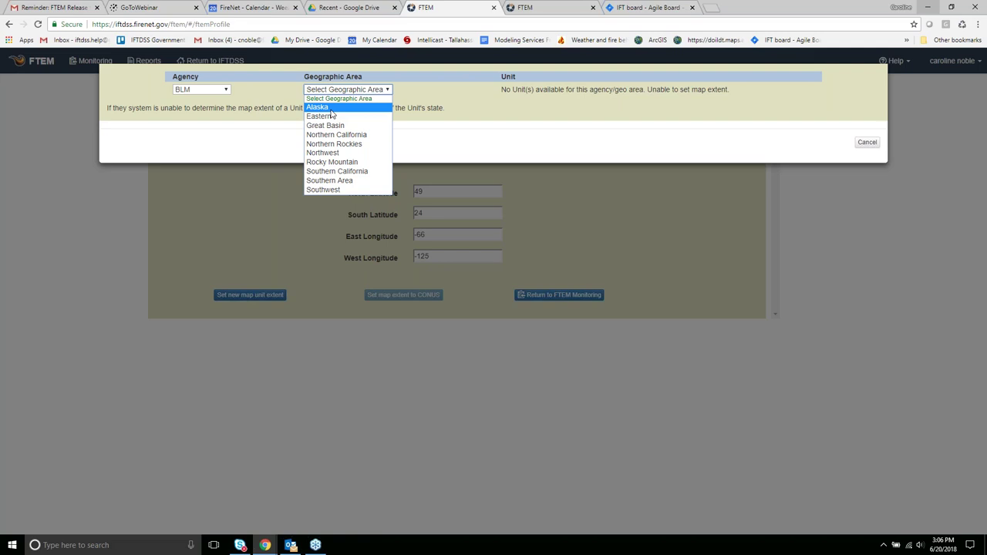
{"action": "left_click", "coordinate": [455, 97]}
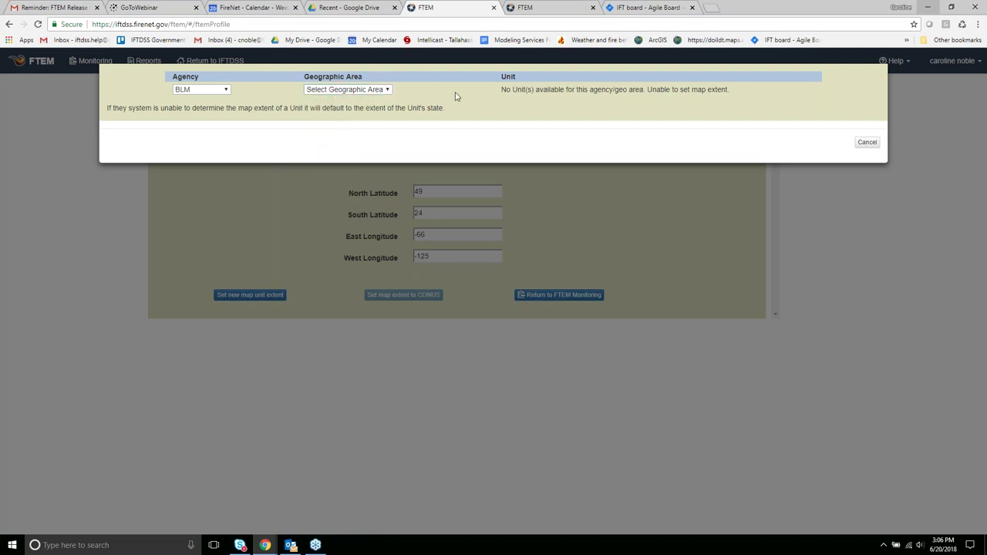
{"action": "left_click", "coordinate": [868, 143]}
Step: Open the User List and filter it to BLM users with the Agency Editor role
{"action": "left_click", "coordinate": [954, 61]}
{"action": "left_click", "coordinate": [945, 95]}
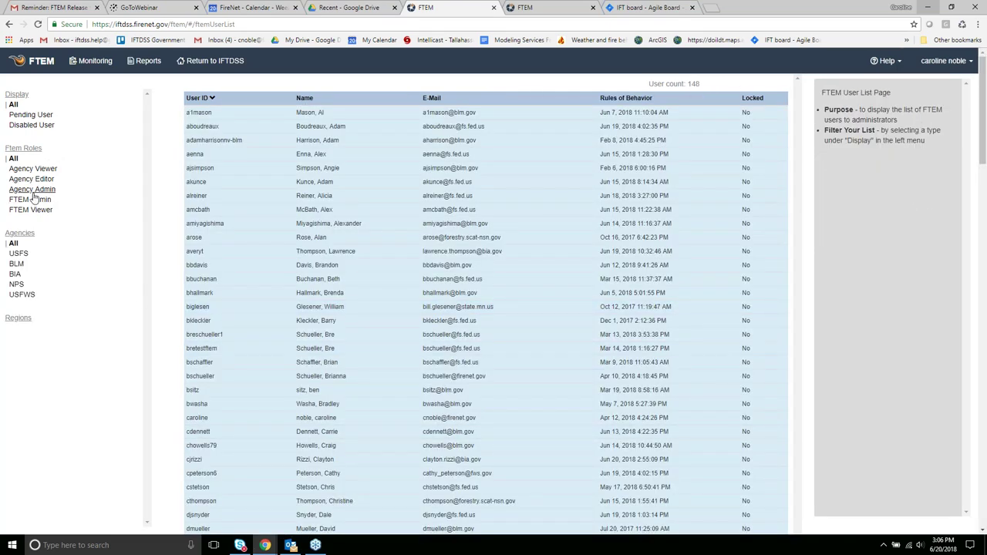
{"action": "left_click", "coordinate": [15, 264]}
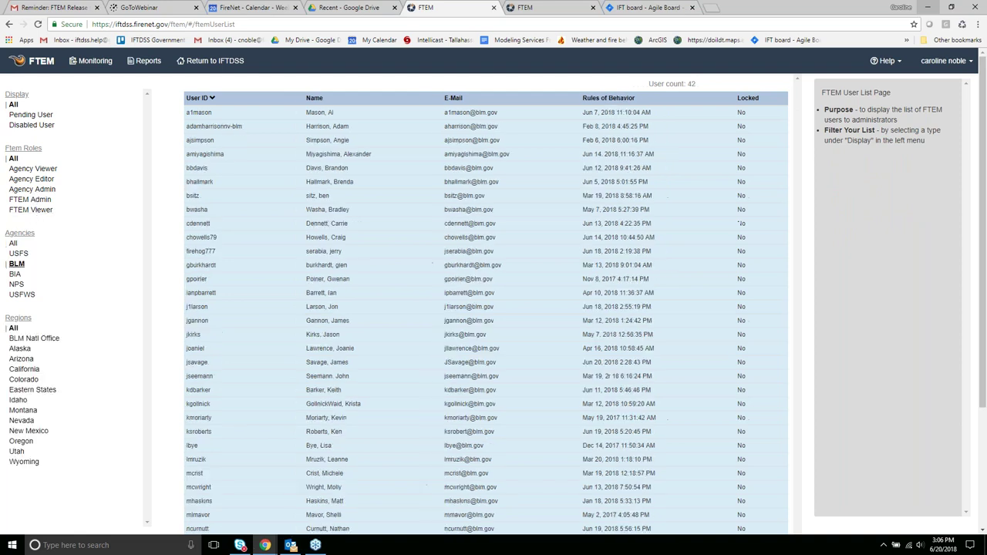
{"action": "left_click", "coordinate": [17, 179]}
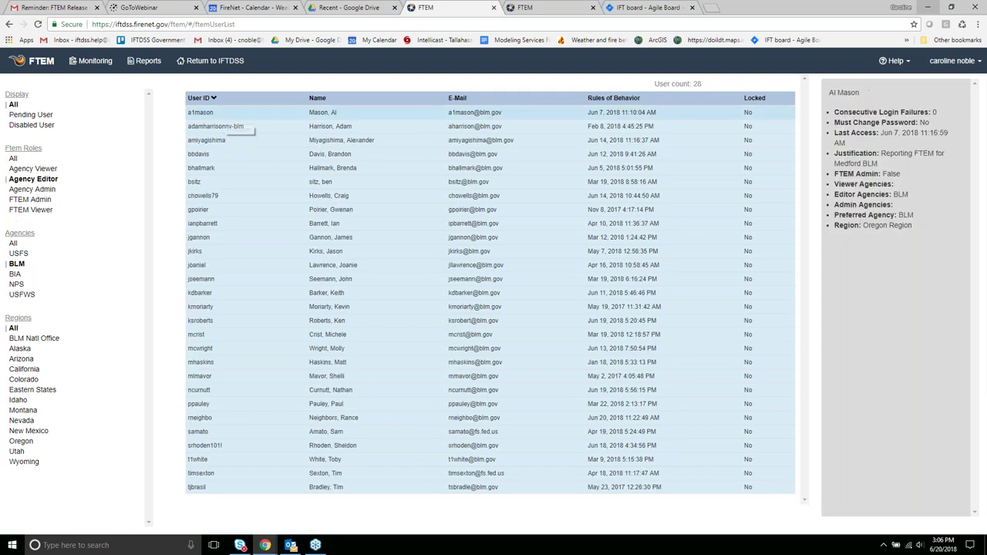
Step: Check several users' account details, then switch the role filter to Agency Admin
{"action": "left_click", "coordinate": [236, 126]}
{"action": "left_click", "coordinate": [250, 265]}
{"action": "left_click", "coordinate": [254, 389]}
{"action": "left_click", "coordinate": [252, 376]}
{"action": "left_click", "coordinate": [247, 362]}
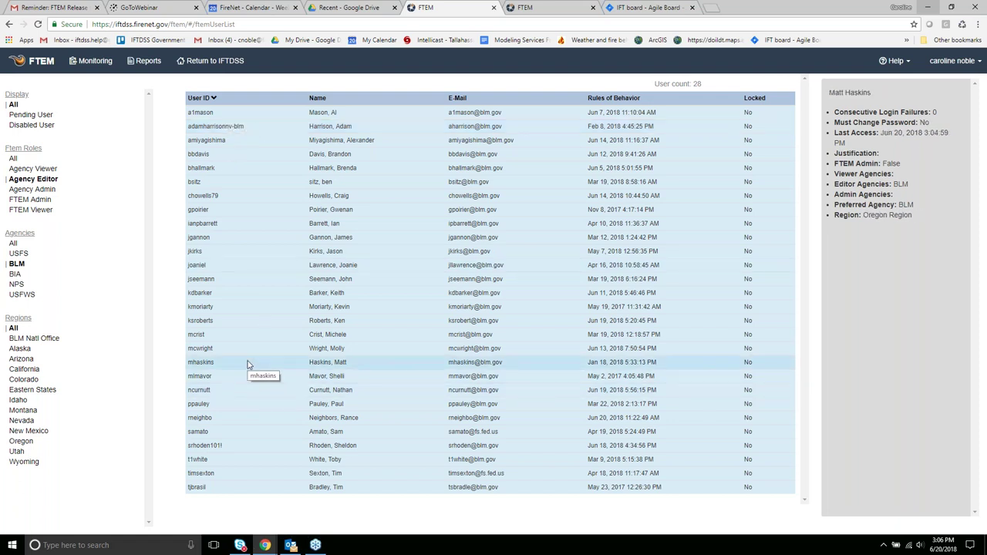
{"action": "left_click", "coordinate": [30, 190]}
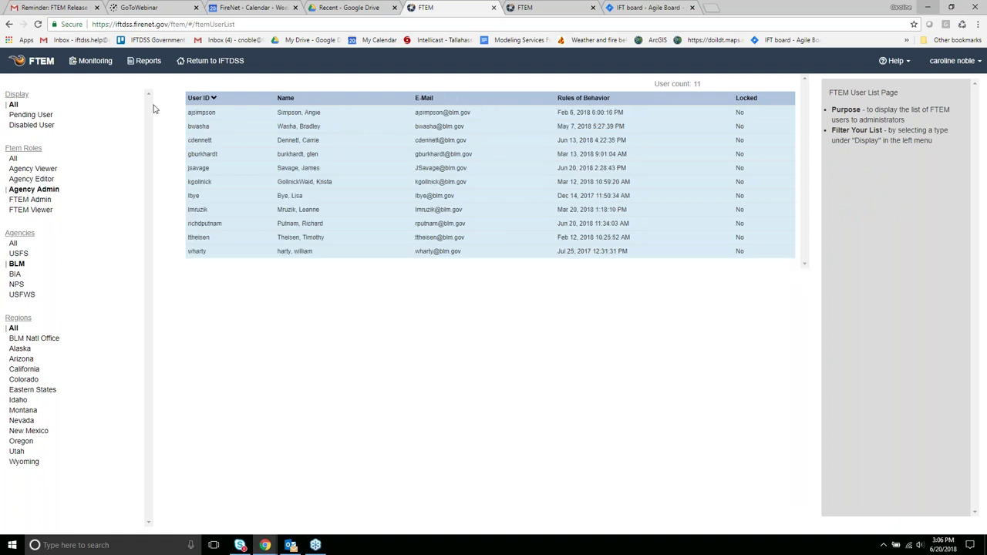
Step: Compare the Agency Viewer, Editor and Admin filters, ending on the two BLM Agency Viewers
{"action": "left_click", "coordinate": [193, 112]}
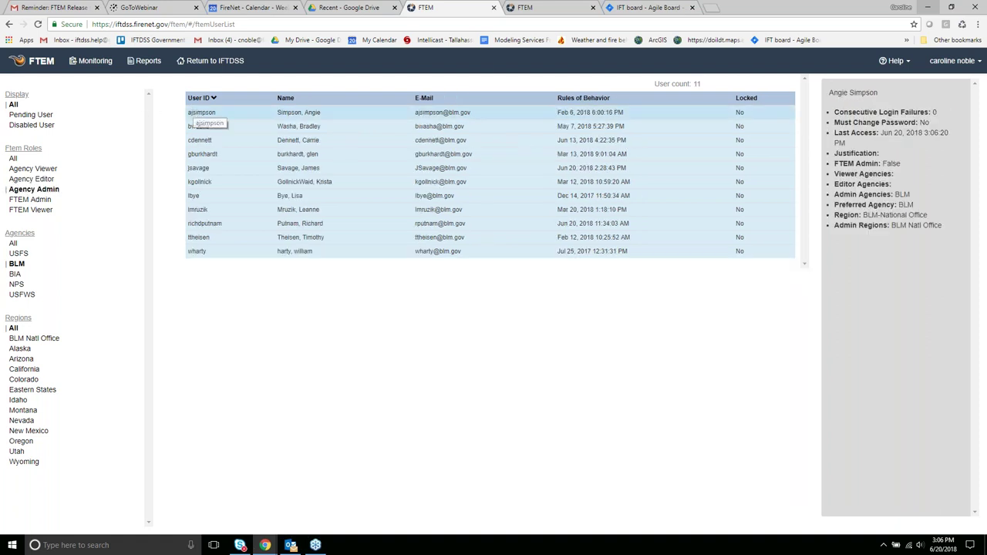
{"action": "left_click", "coordinate": [194, 114], "text": "ctrl"}
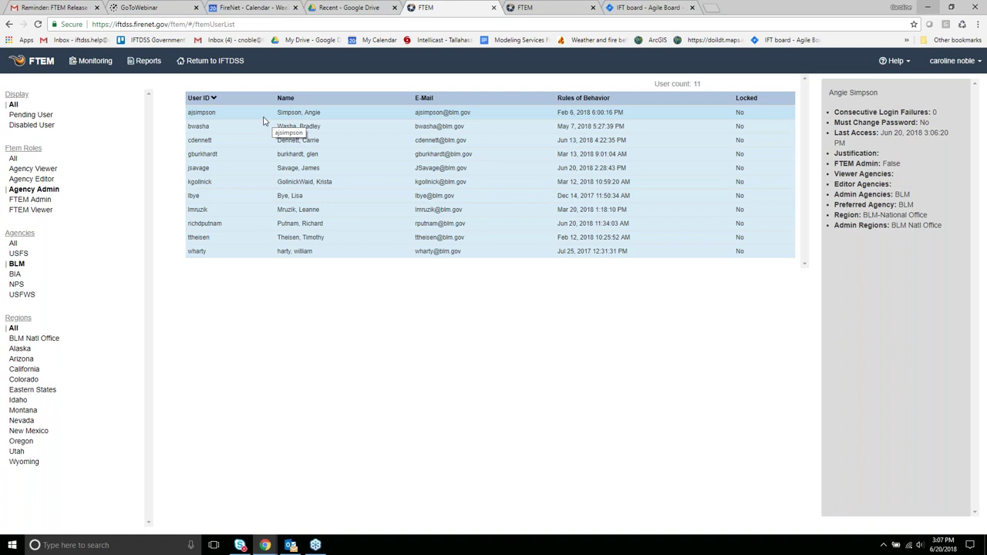
{"action": "left_click", "coordinate": [31, 169]}
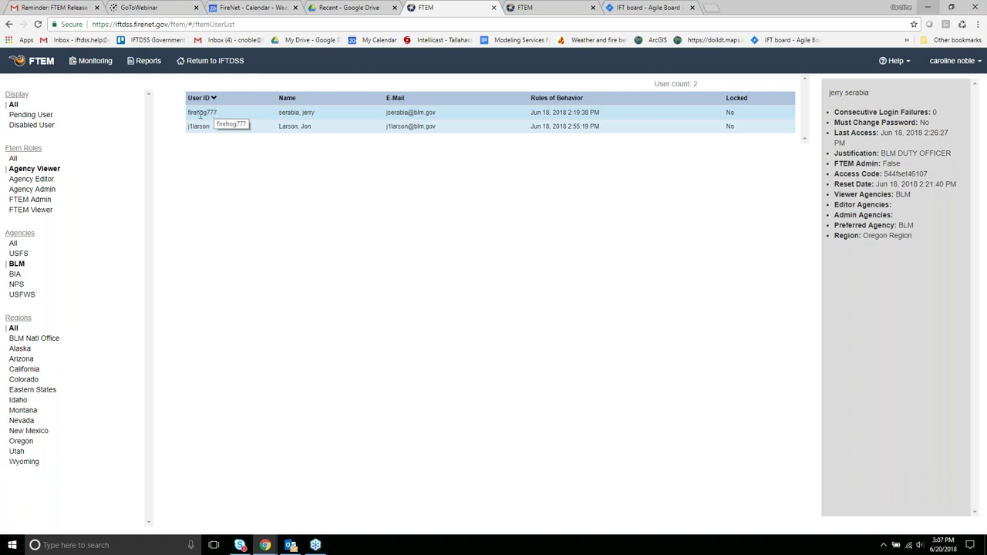
{"action": "left_click", "coordinate": [31, 179]}
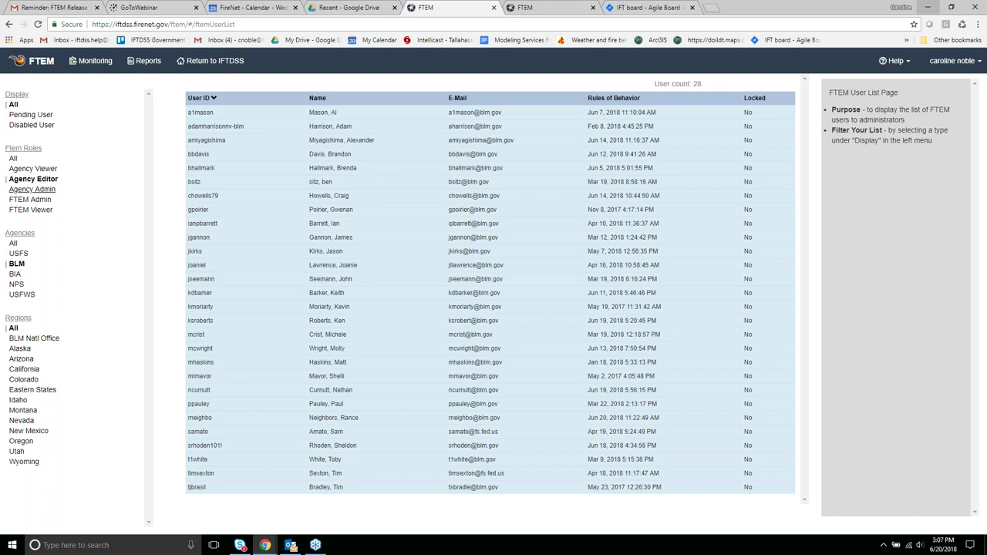
{"action": "left_click", "coordinate": [31, 189]}
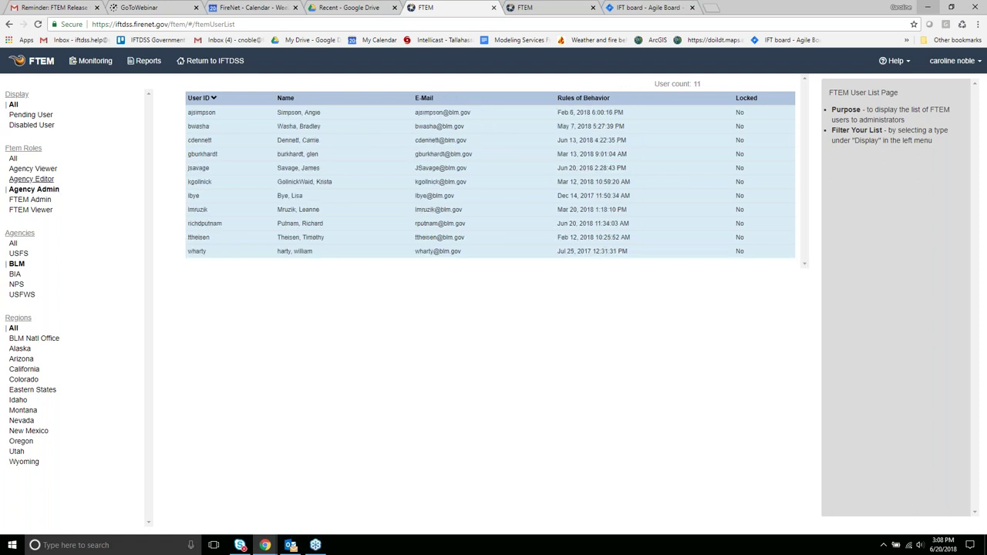
{"action": "left_click", "coordinate": [34, 169]}
Step: Open the first Agency Viewer's Grant Agency Roles dialog and close it without changes
{"action": "left_click", "coordinate": [330, 113]}
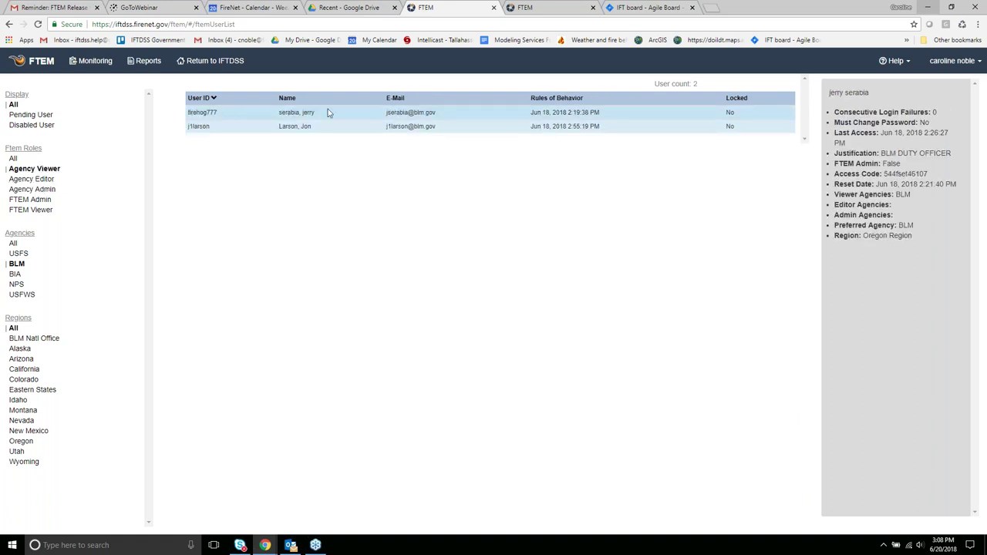
{"action": "left_click", "coordinate": [395, 112]}
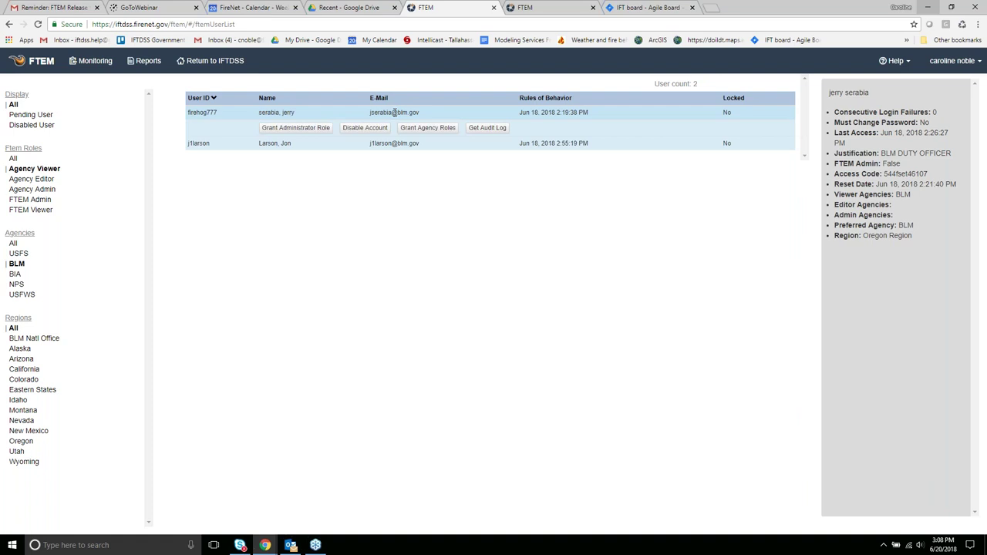
{"action": "left_click", "coordinate": [415, 130]}
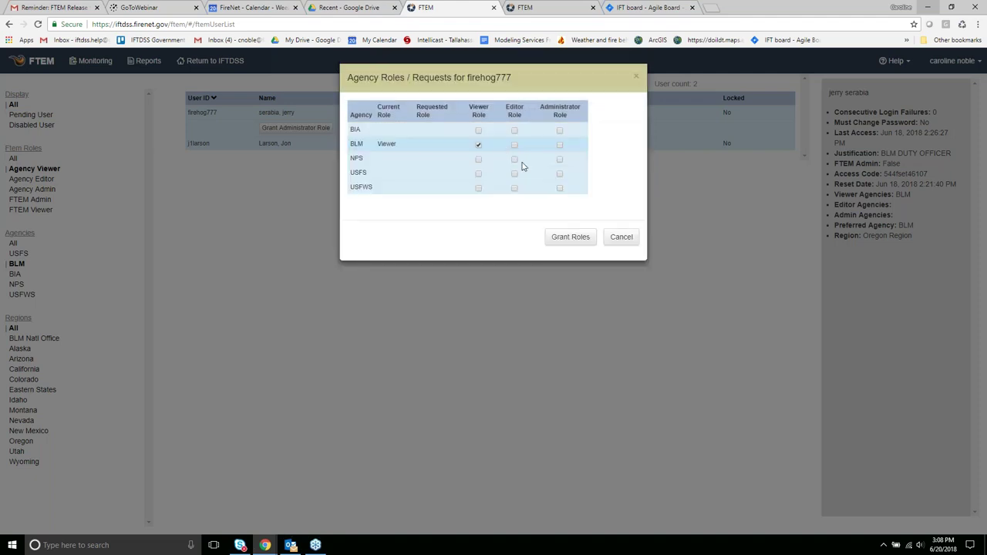
{"action": "left_click", "coordinate": [636, 78]}
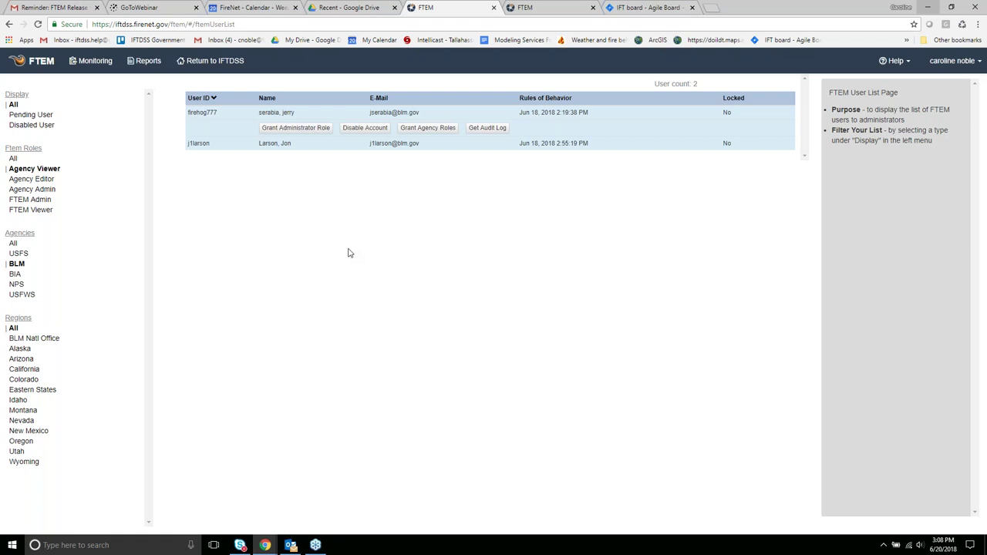
{"action": "mouse_move", "coordinate": [430, 129]}
Step: Switch from the GoToWebinar browser tab back to the FTEM user list
{"action": "left_click", "coordinate": [524, 7]}
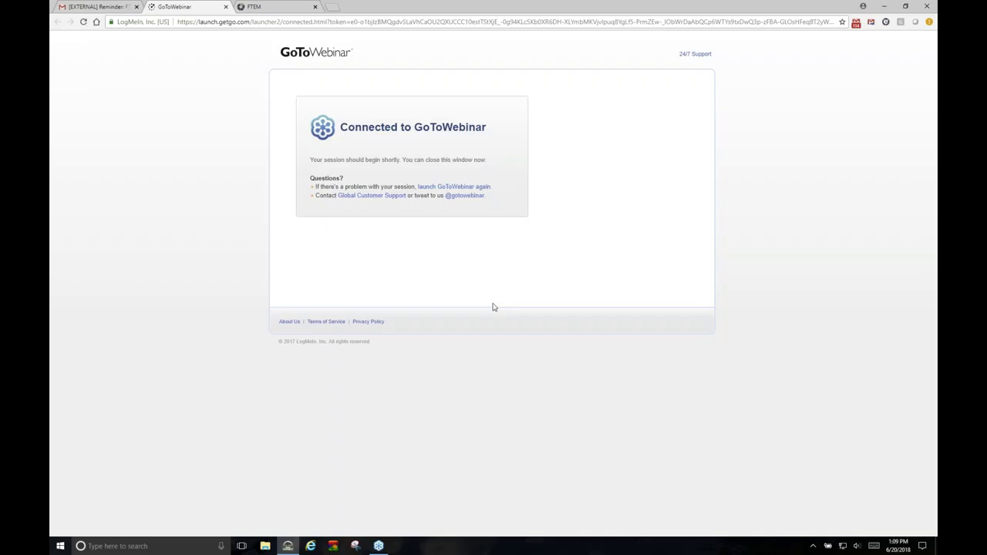
{"action": "left_click", "coordinate": [270, 10]}
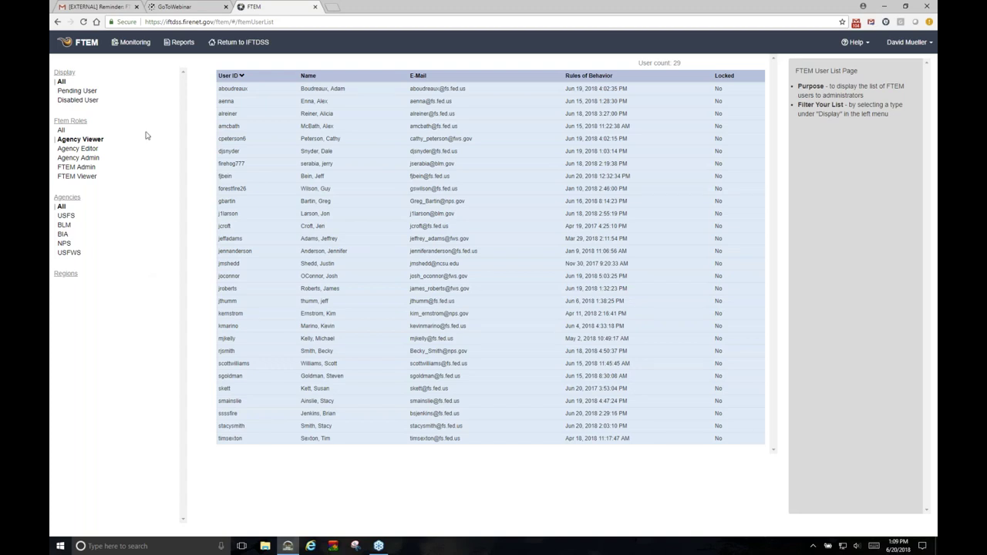
Step: Use the FTEM logo to return from the user list to the welcome page
{"action": "left_click", "coordinate": [91, 49]}
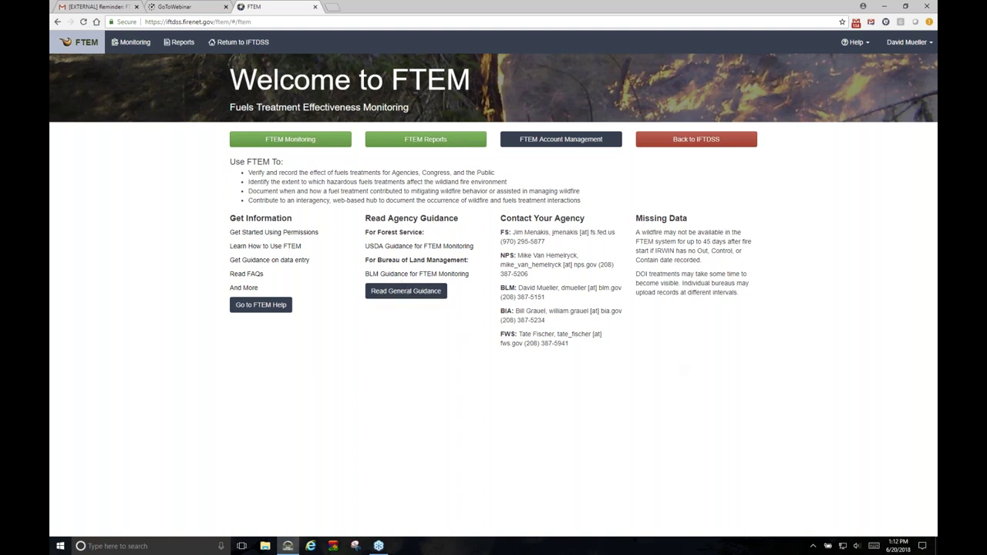
Step: View and close the BLM Guidance PDF, then open Read General Guidance
{"action": "left_click", "coordinate": [392, 275]}
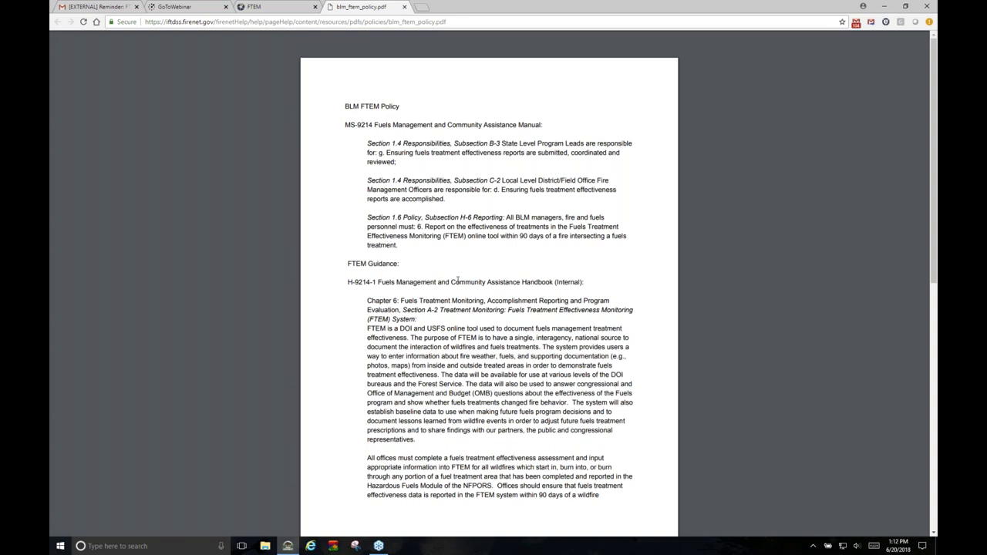
{"action": "left_click", "coordinate": [404, 7]}
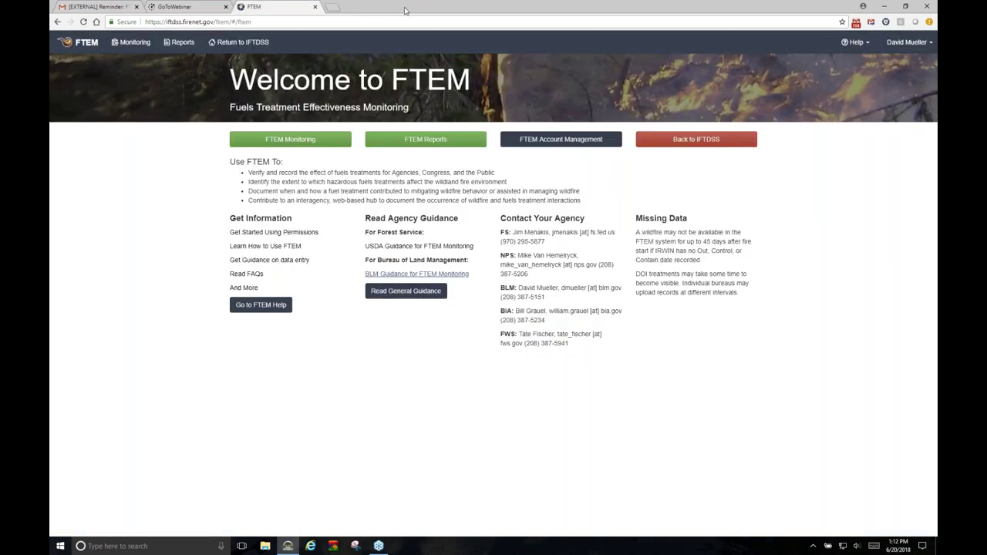
{"action": "left_click", "coordinate": [400, 294]}
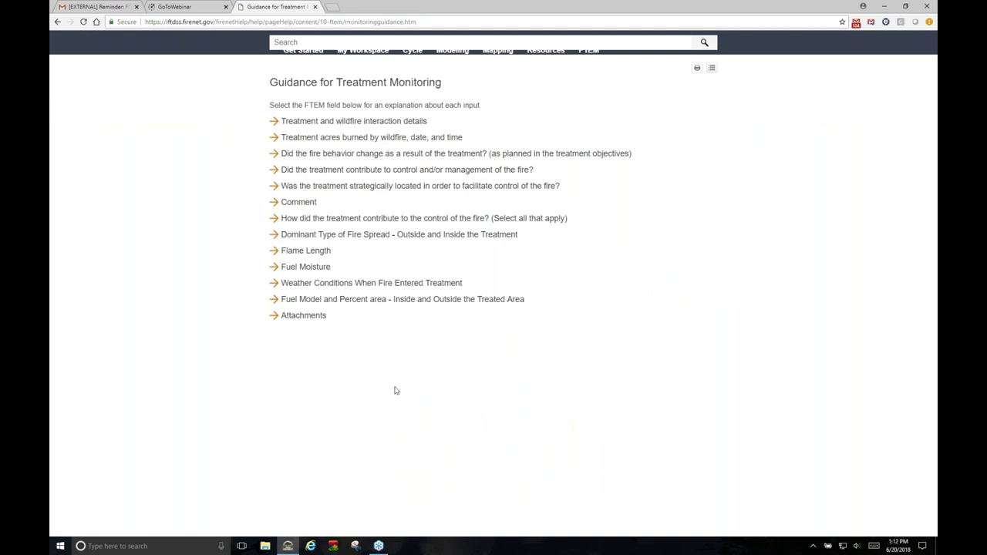
Step: Expand the Treatment and wildfire interaction details, then go back to the Welcome to FTEM page
{"action": "left_click", "coordinate": [353, 123]}
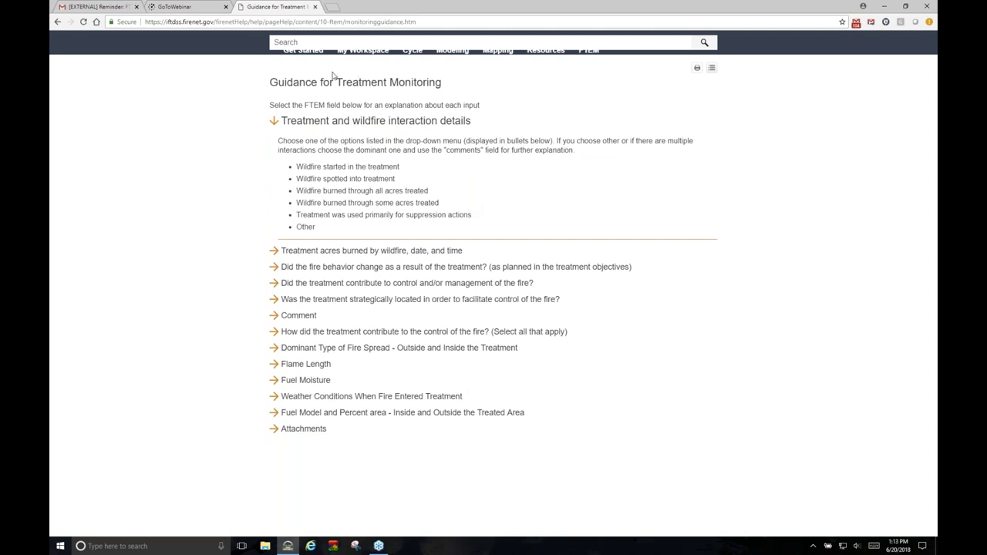
{"action": "left_click", "coordinate": [57, 23]}
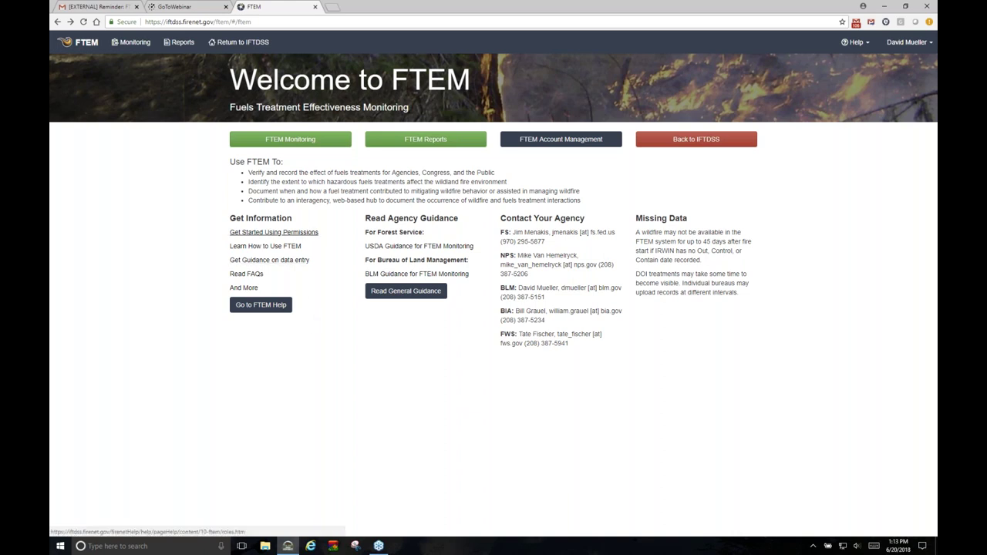
{"action": "left_click", "coordinate": [259, 247]}
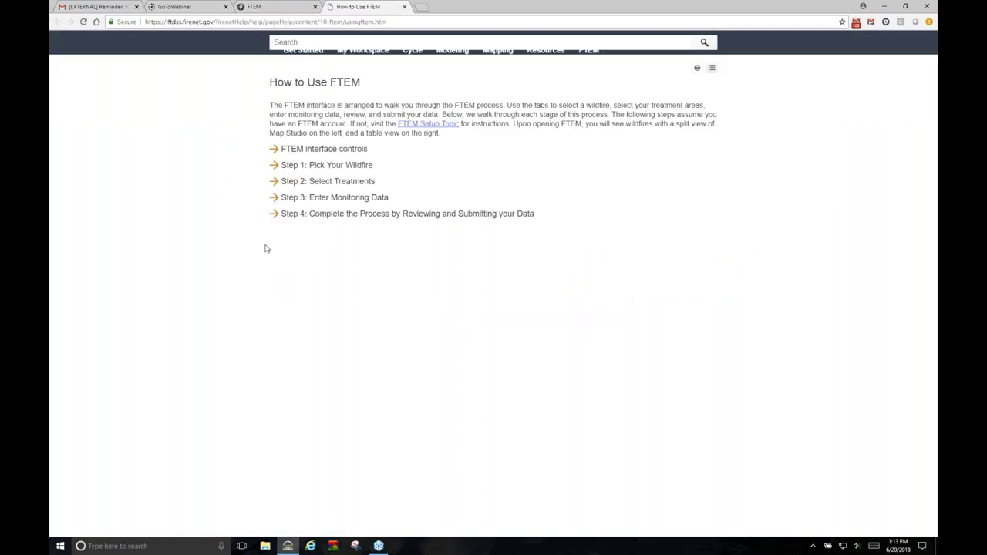
{"action": "left_click", "coordinate": [327, 165]}
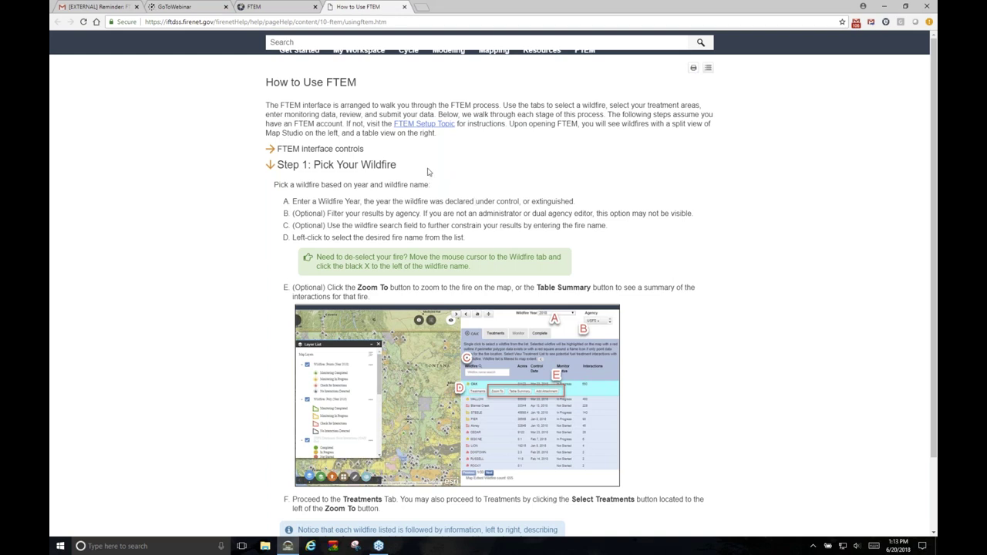
{"action": "left_click", "coordinate": [405, 8]}
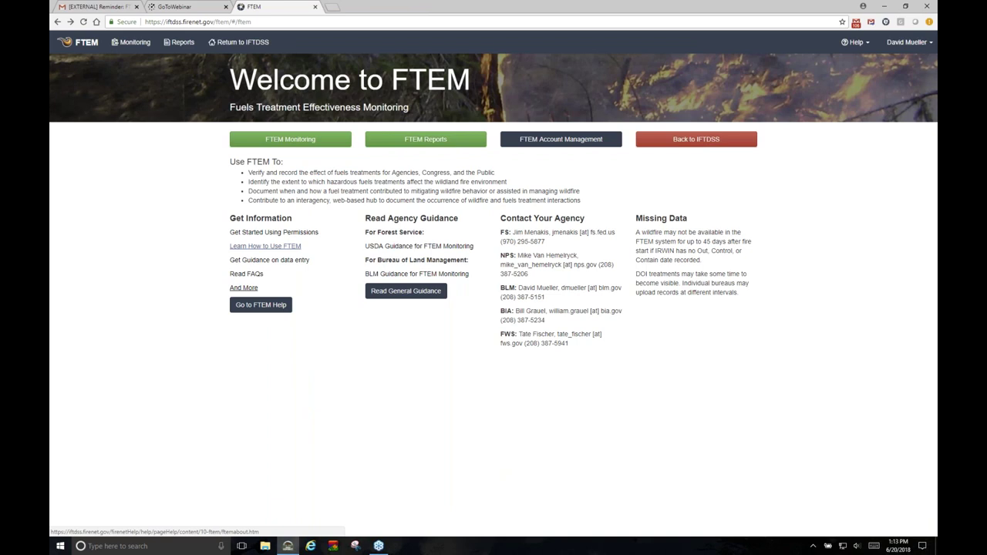
Step: Open About FTEM, then its FTEM Technical Documentation page
{"action": "left_click", "coordinate": [244, 287]}
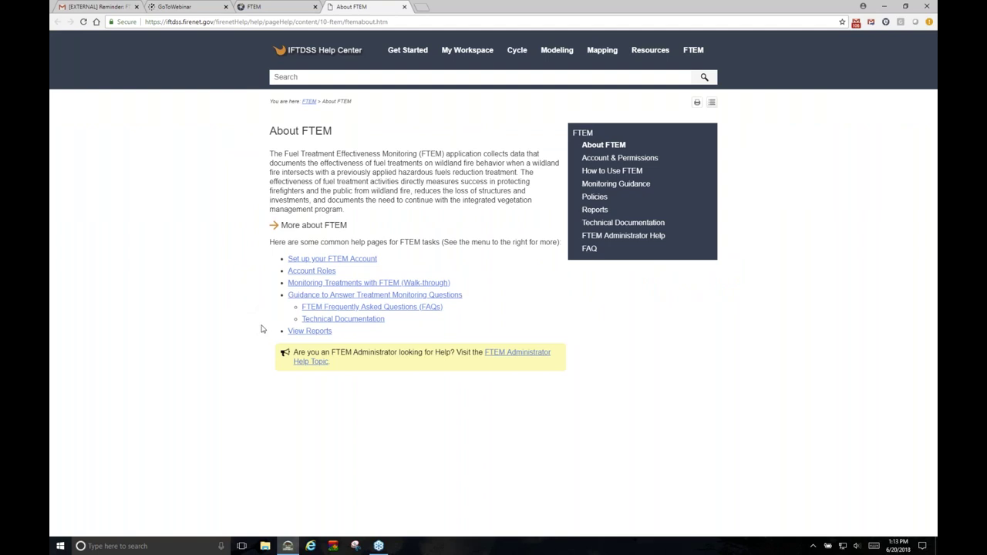
{"action": "left_click", "coordinate": [344, 320]}
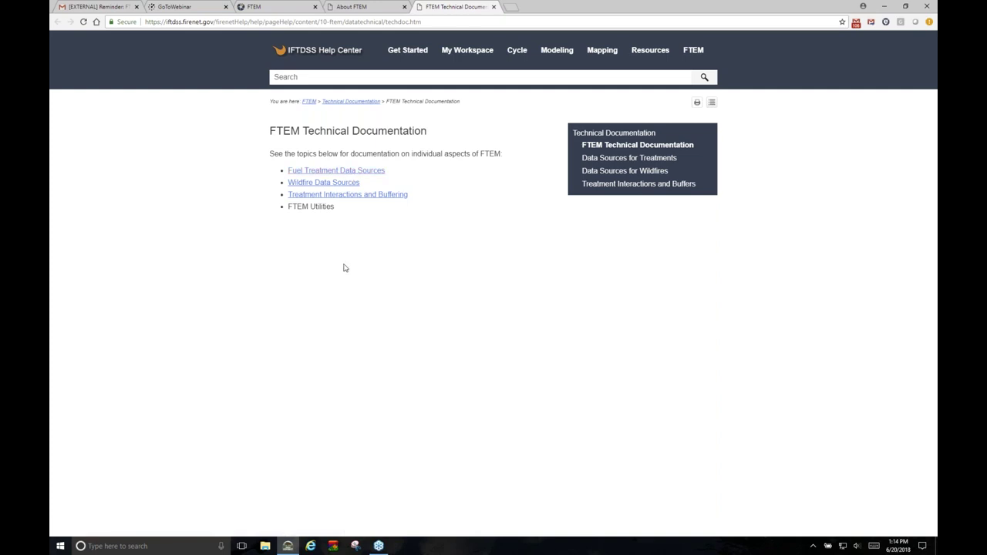
Step: Open Treatment Interactions and Buffering and scroll down to the Point Fire / Polygon Fires Buffering diagram
{"action": "left_click", "coordinate": [337, 195]}
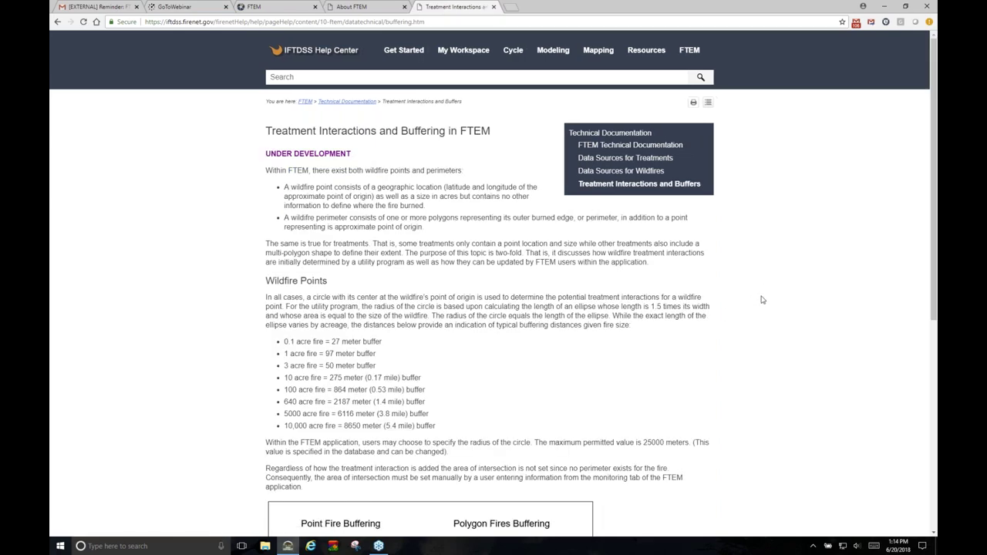
{"action": "scroll", "coordinate": [764, 297], "scroll_direction": "down", "scroll_amount": 3}
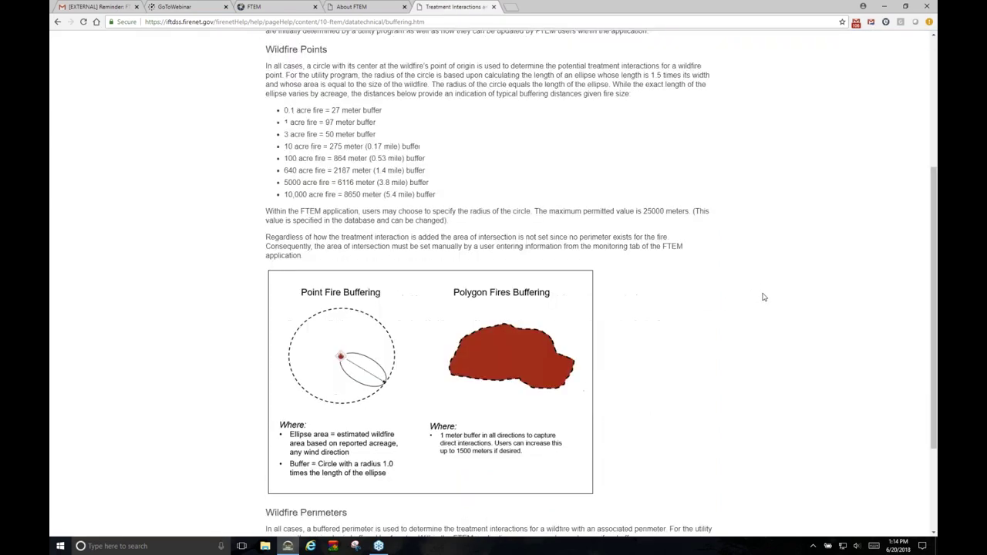
{"action": "scroll", "coordinate": [763, 297], "scroll_direction": "down", "scroll_amount": 1}
Step: Close the Treatment Interactions and Buffering tab and the About FTEM tab
{"action": "left_click", "coordinate": [494, 6]}
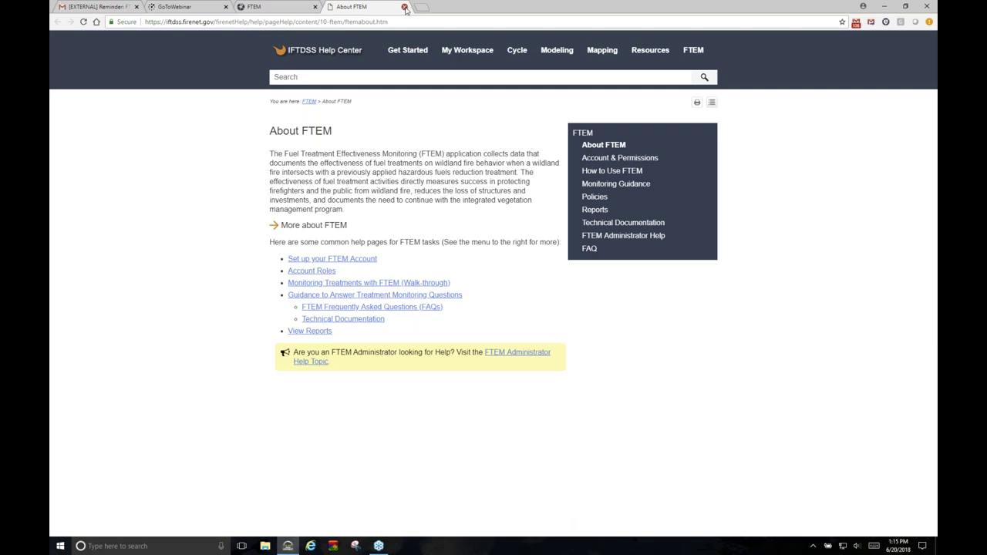
{"action": "left_click", "coordinate": [405, 8]}
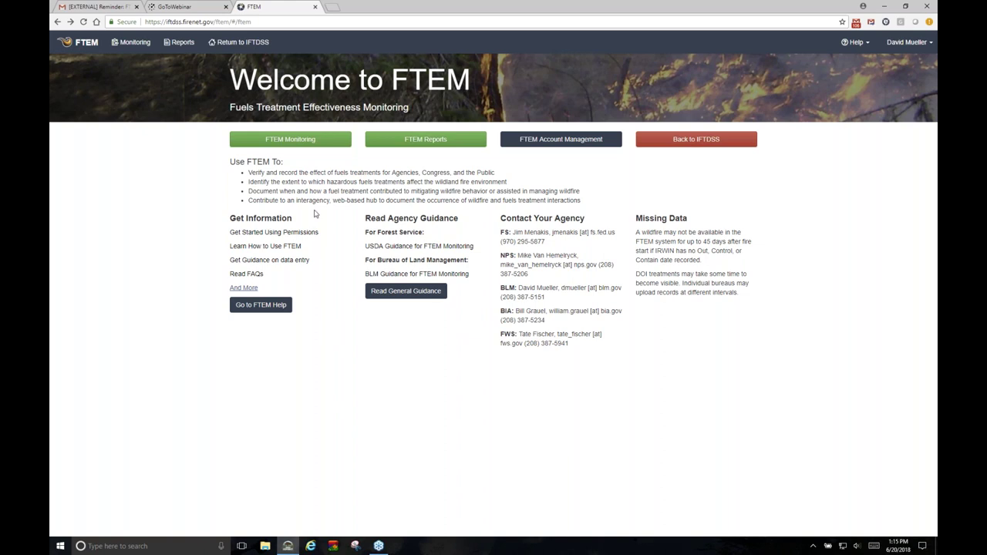
Step: Open FTEM Monitoring and pan the map to show more of the western states
{"action": "left_click", "coordinate": [298, 144]}
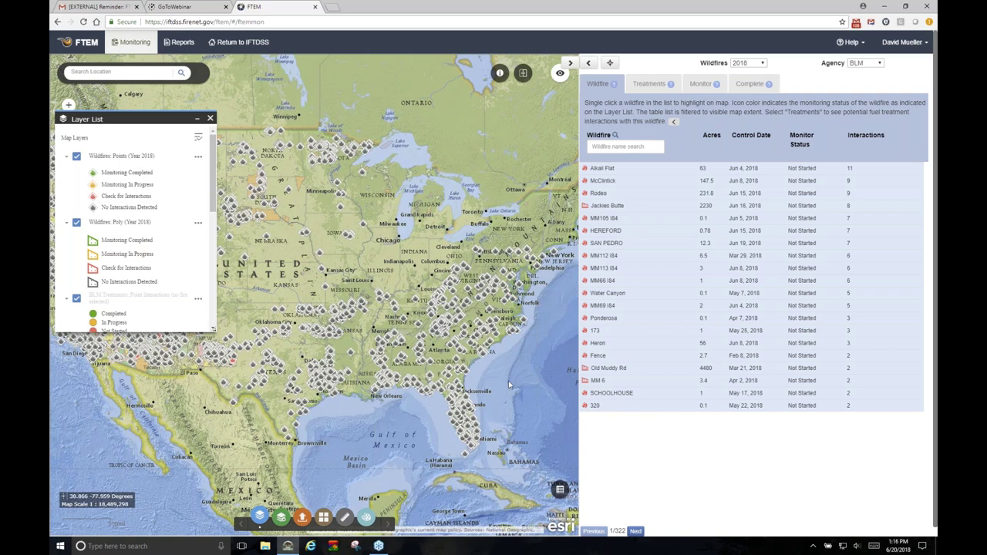
{"action": "left_click_drag", "start_coordinate": [74, 413], "coordinate": [239, 422]}
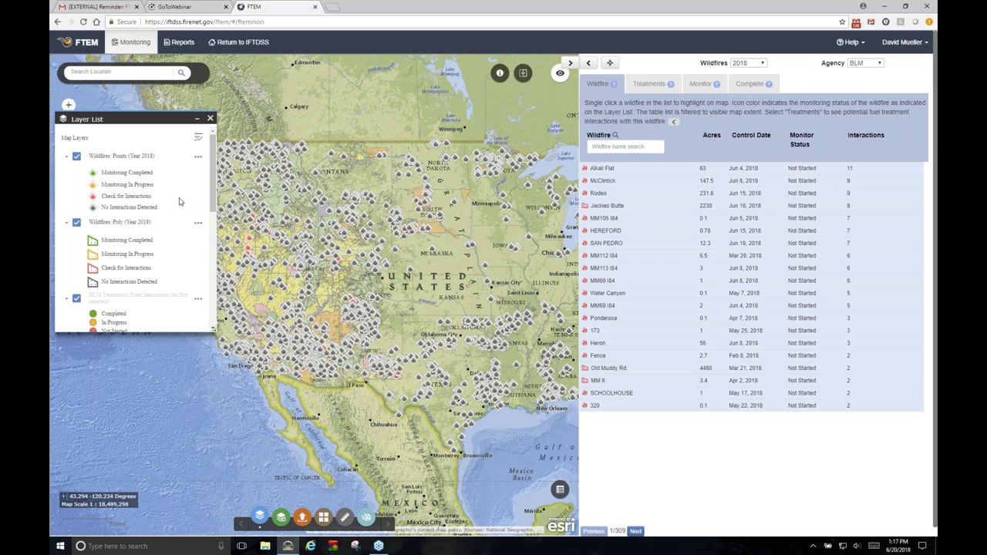
{"action": "left_click_drag", "start_coordinate": [216, 218], "coordinate": [212, 266]}
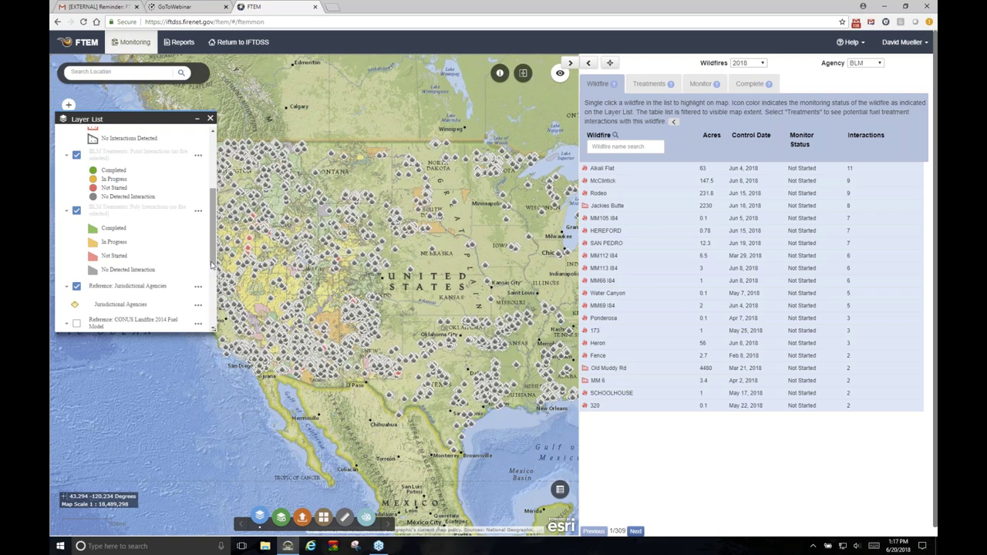
{"action": "left_click_drag", "start_coordinate": [211, 263], "coordinate": [213, 324]}
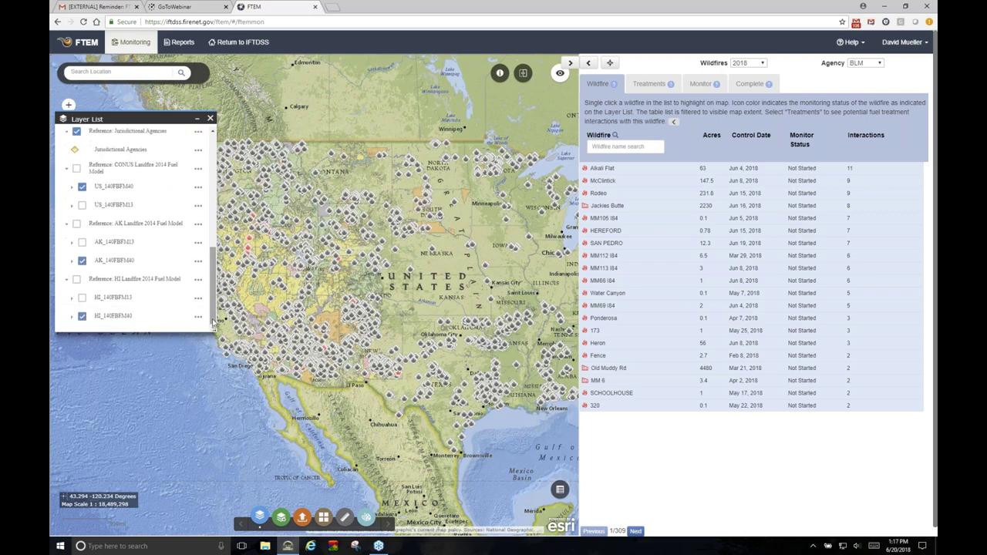
{"action": "left_click_drag", "start_coordinate": [213, 323], "coordinate": [215, 204]}
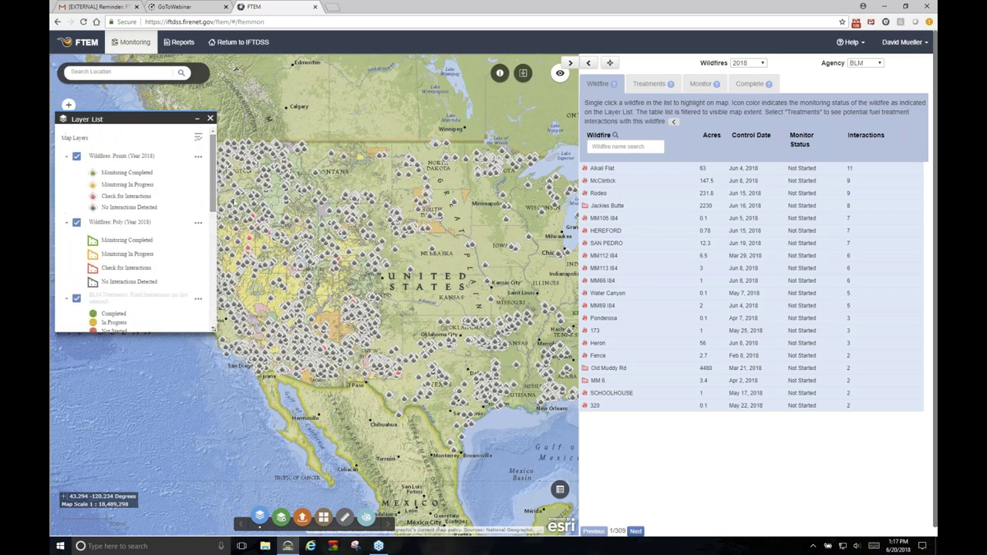
Step: Hide the Layer List, pan toward the Pacific coast, and open the Upload Shapefile panel
{"action": "left_click", "coordinate": [196, 122]}
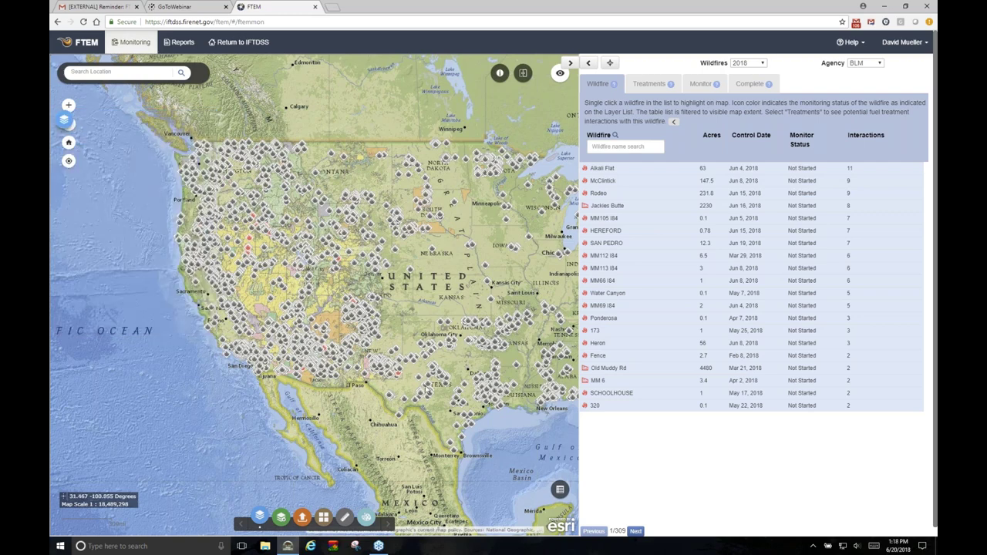
{"action": "left_click_drag", "start_coordinate": [413, 388], "coordinate": [368, 391]}
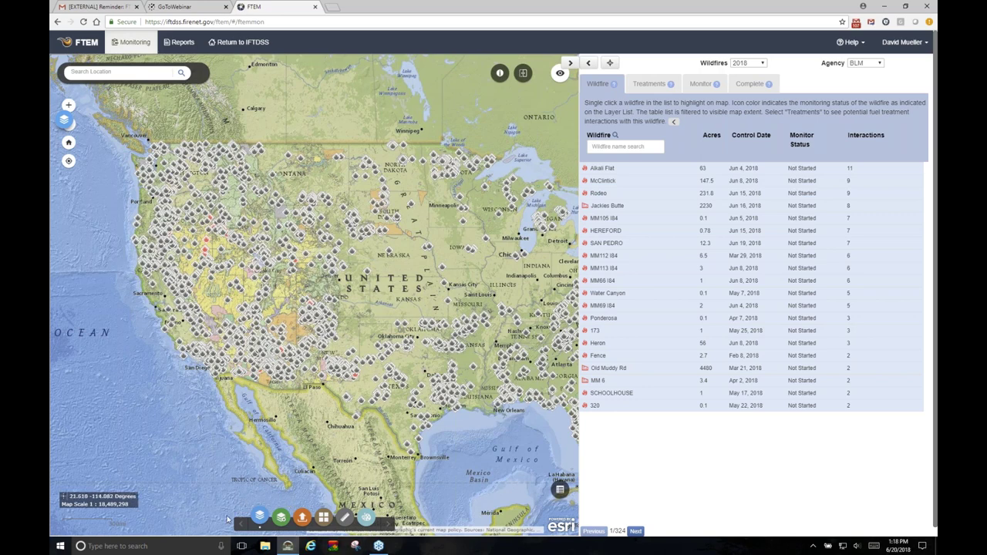
{"action": "left_click", "coordinate": [281, 517]}
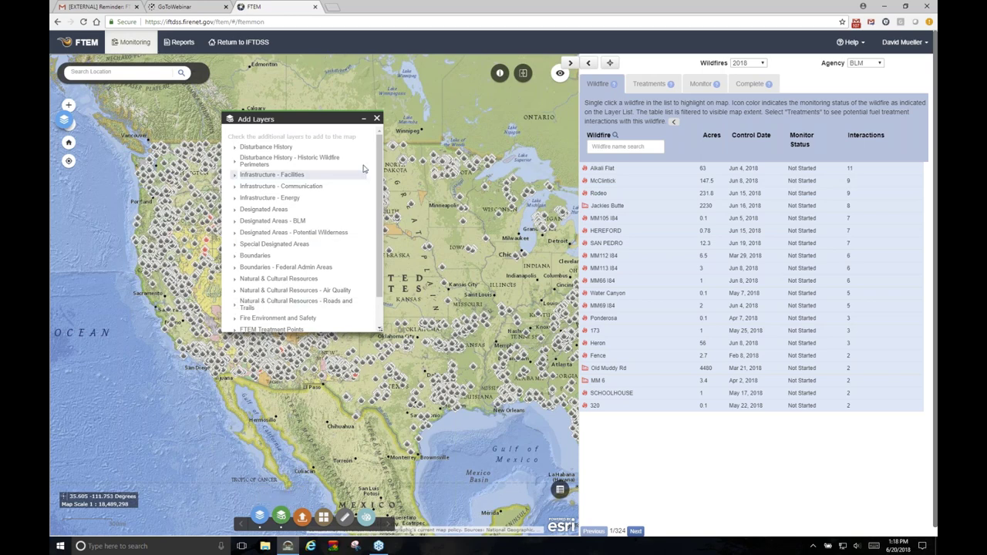
{"action": "left_click", "coordinate": [376, 120]}
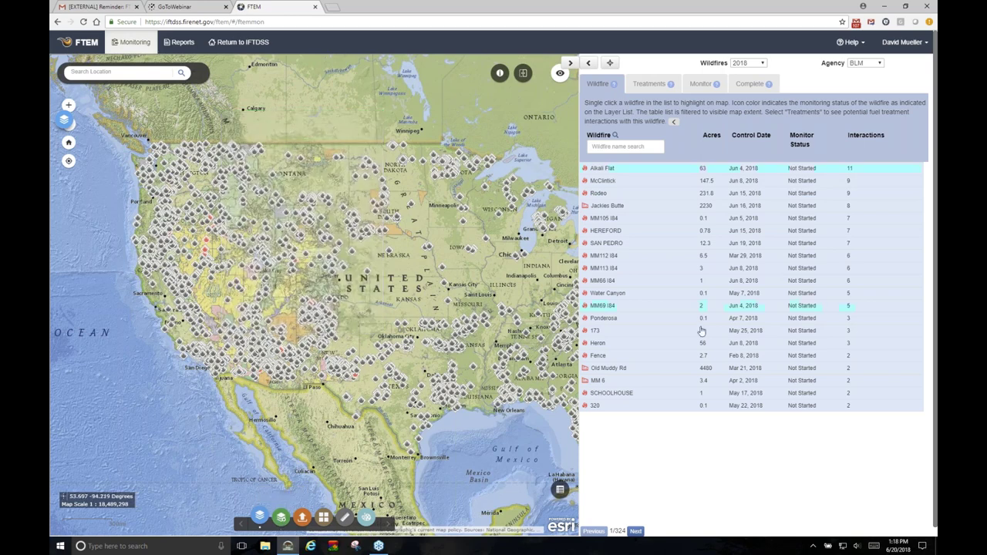
{"action": "left_click", "coordinate": [302, 518]}
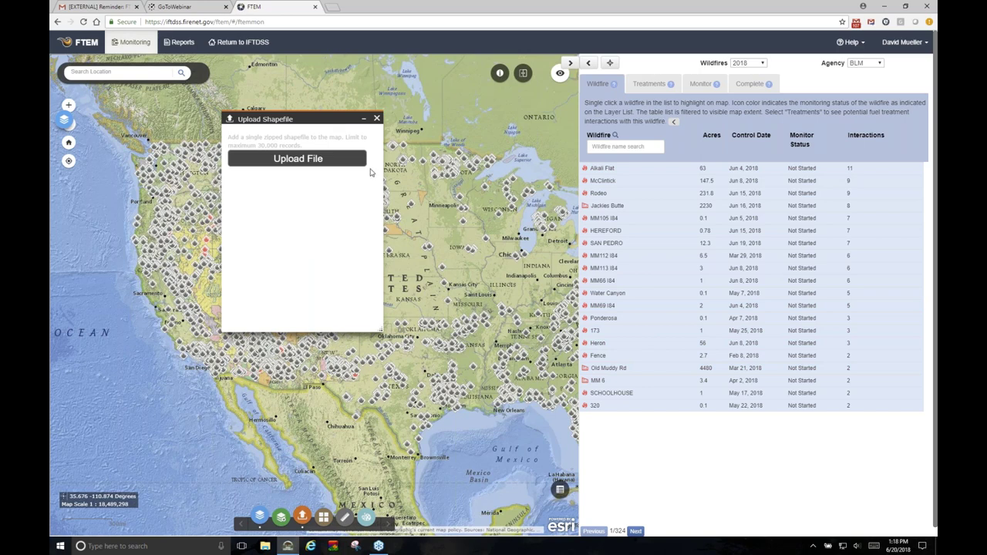
Step: Close Upload Shapefile, glance at the basemap choices and Add Graphic Tool, closing each
{"action": "left_click", "coordinate": [377, 120]}
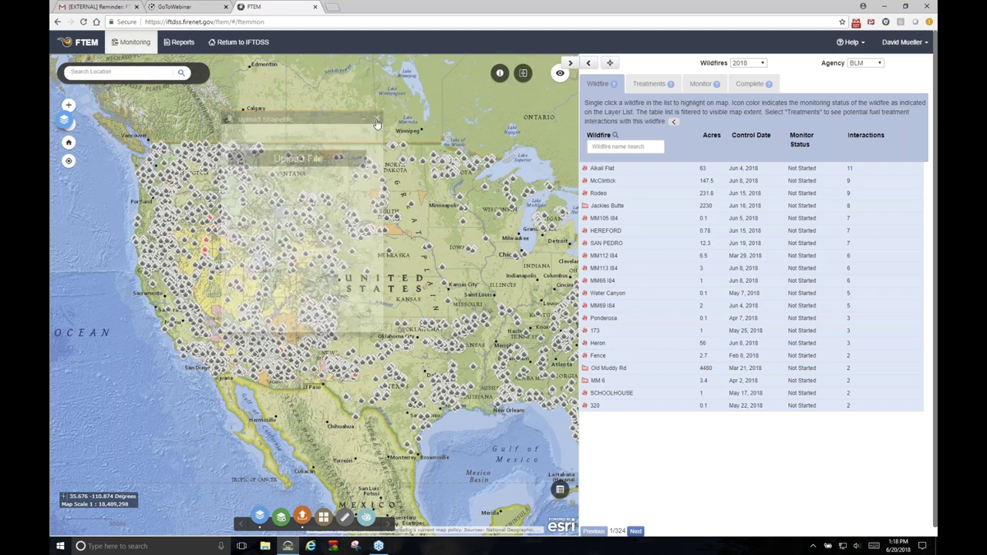
{"action": "left_click", "coordinate": [323, 518]}
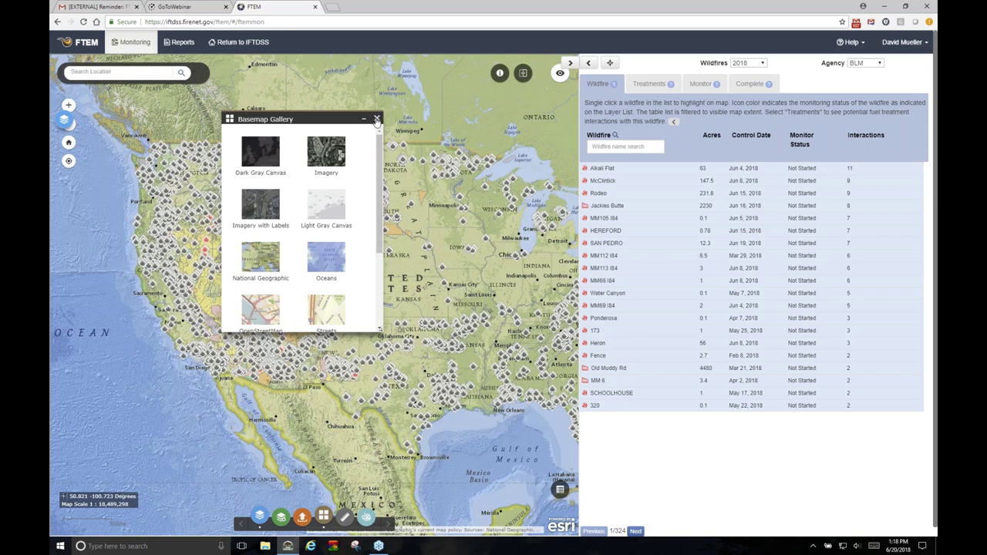
{"action": "left_click", "coordinate": [377, 119]}
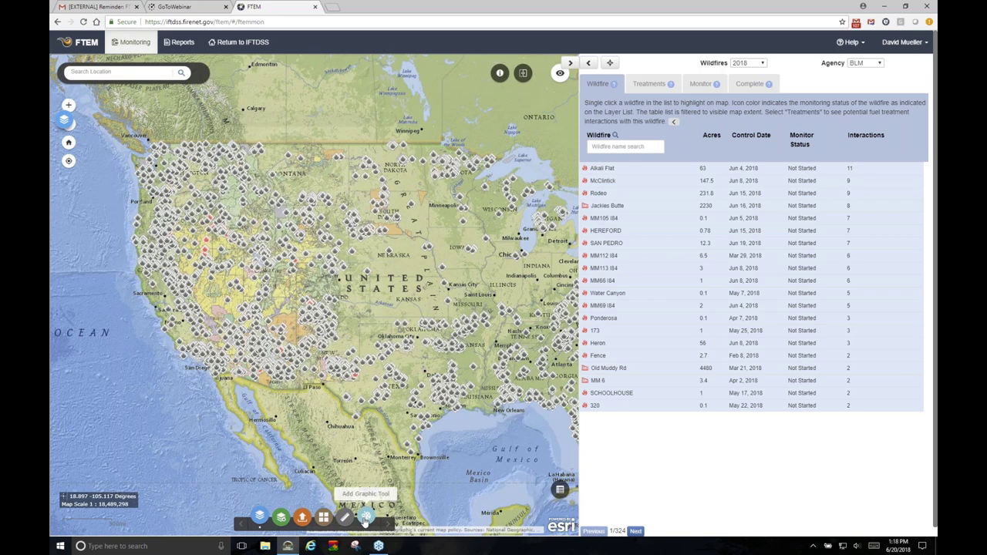
{"action": "left_click", "coordinate": [366, 518]}
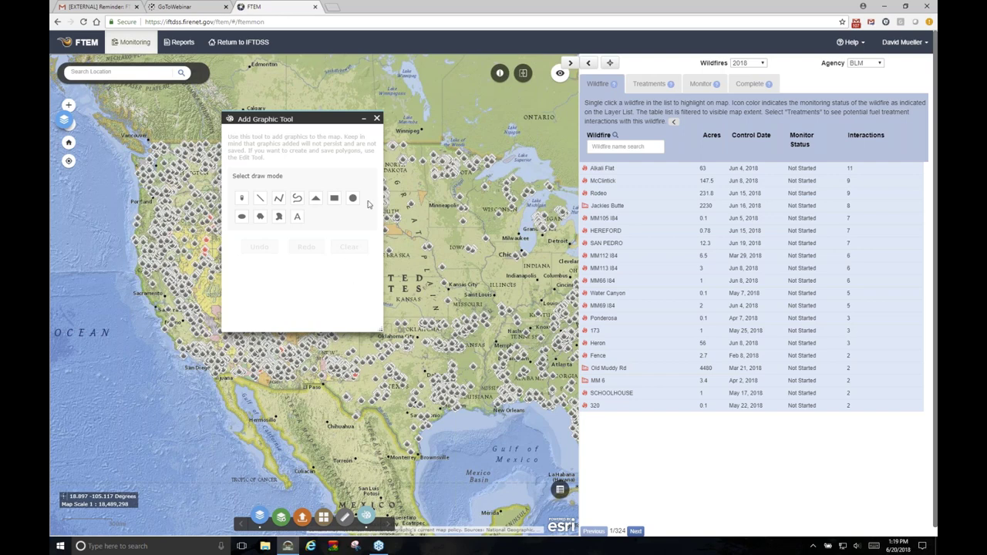
{"action": "left_click", "coordinate": [376, 119]}
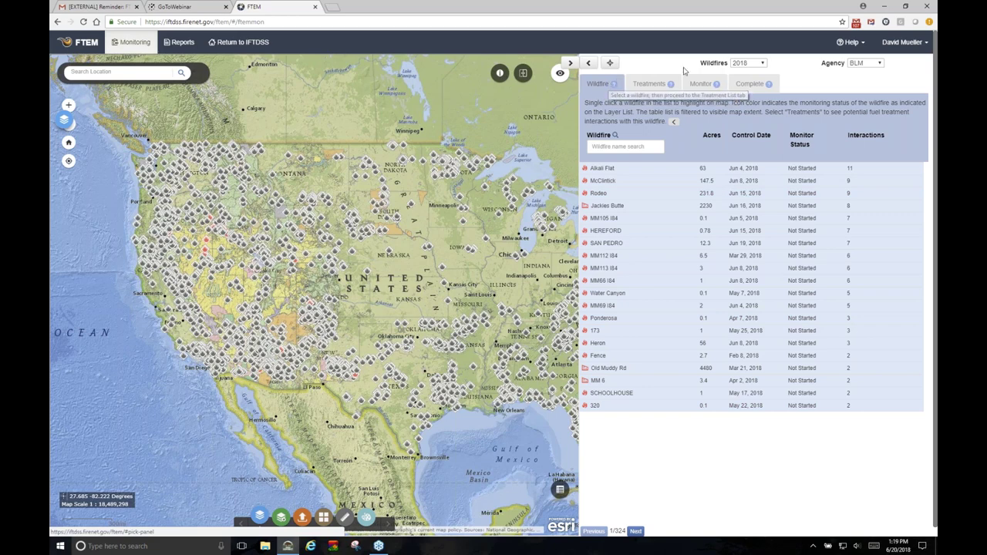
{"action": "left_click", "coordinate": [762, 63]}
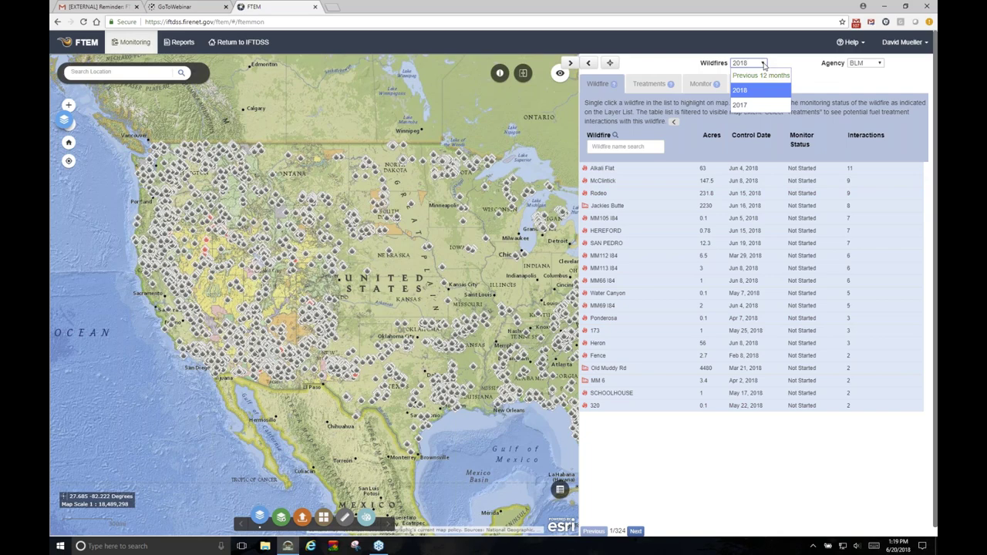
{"action": "left_click", "coordinate": [750, 106]}
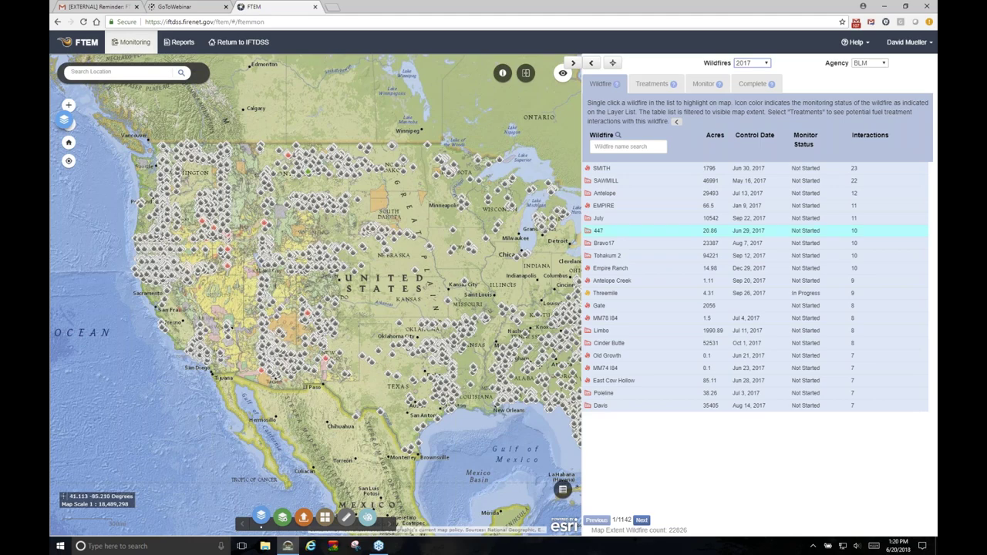
{"action": "left_click", "coordinate": [762, 63]}
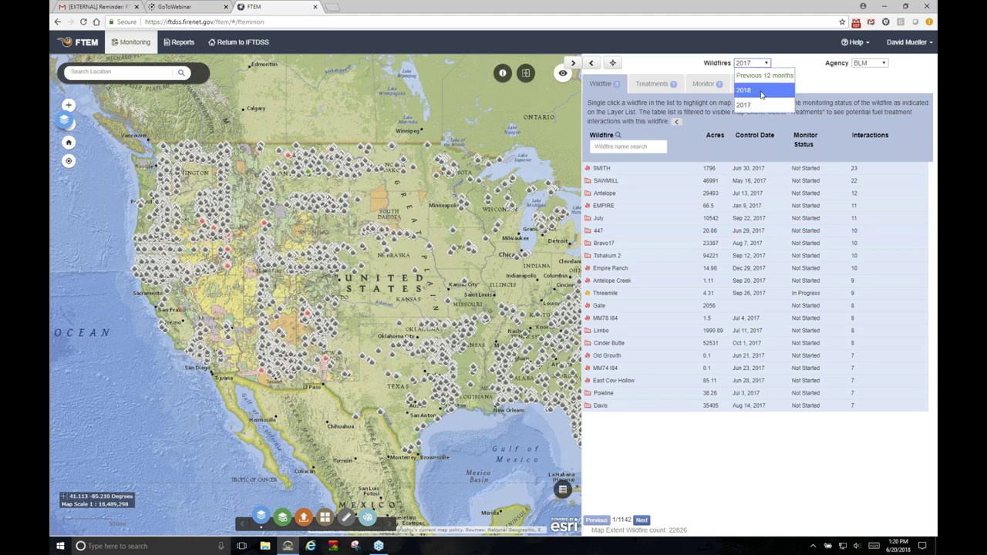
{"action": "left_click", "coordinate": [762, 91]}
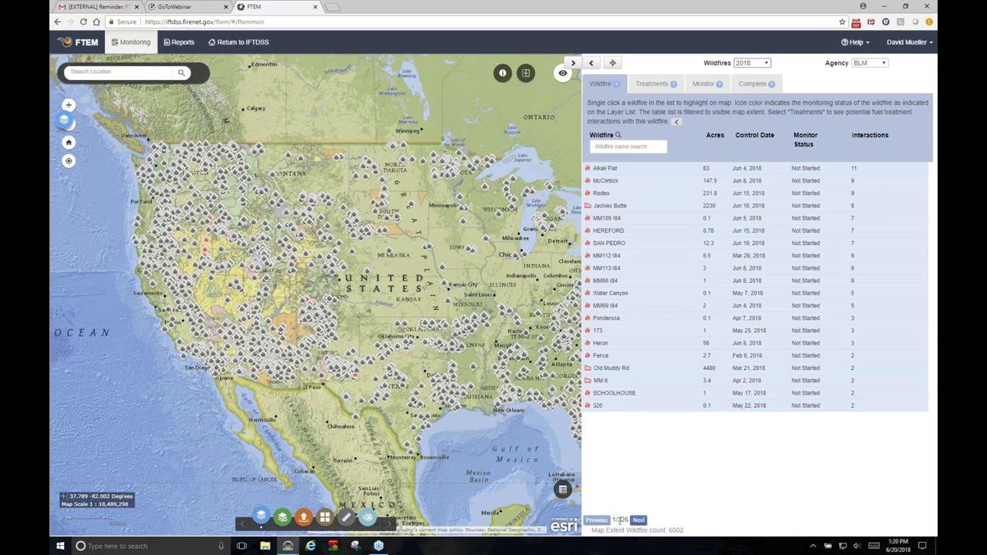
Step: Page forward two pages and back, then reverse-sort by Monitor Status so SAN PEDRO leads
{"action": "left_click", "coordinate": [638, 520]}
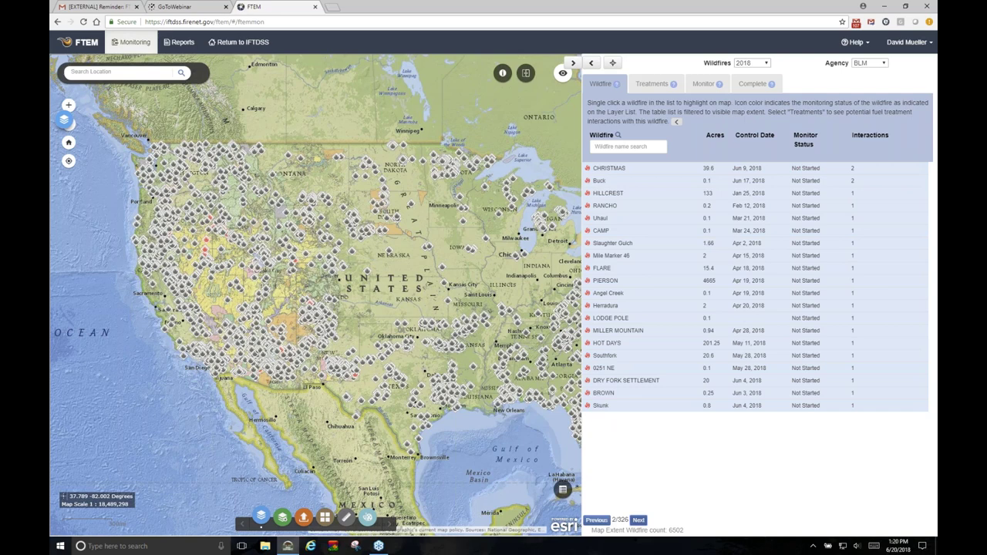
{"action": "left_click", "coordinate": [638, 520]}
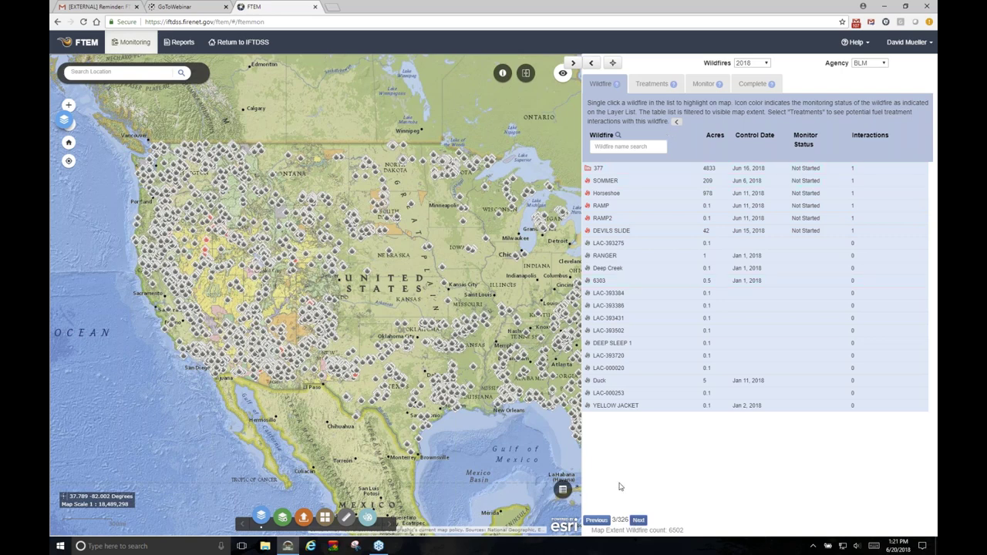
{"action": "left_click", "coordinate": [597, 520]}
{"action": "left_click", "coordinate": [596, 520]}
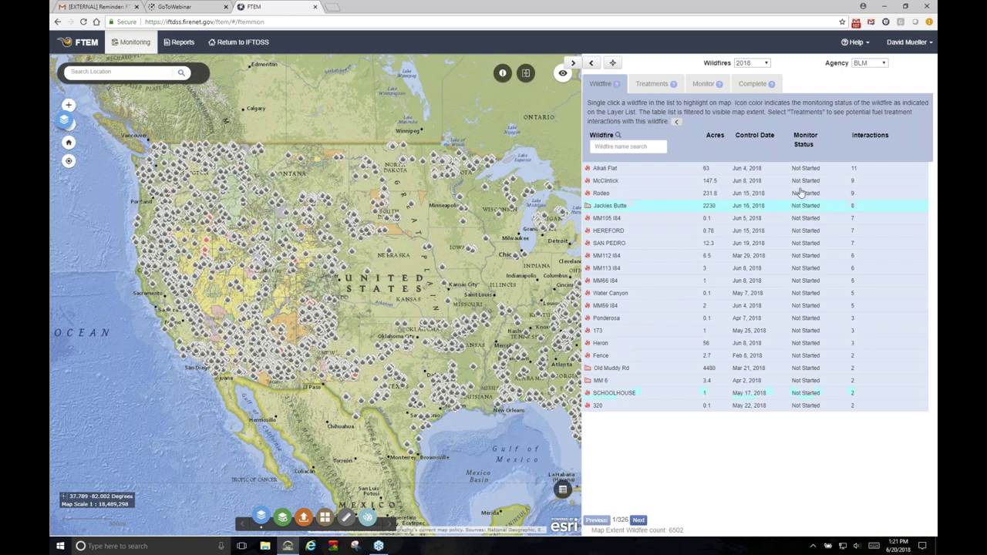
{"action": "left_click", "coordinate": [802, 143]}
{"action": "left_click", "coordinate": [802, 143]}
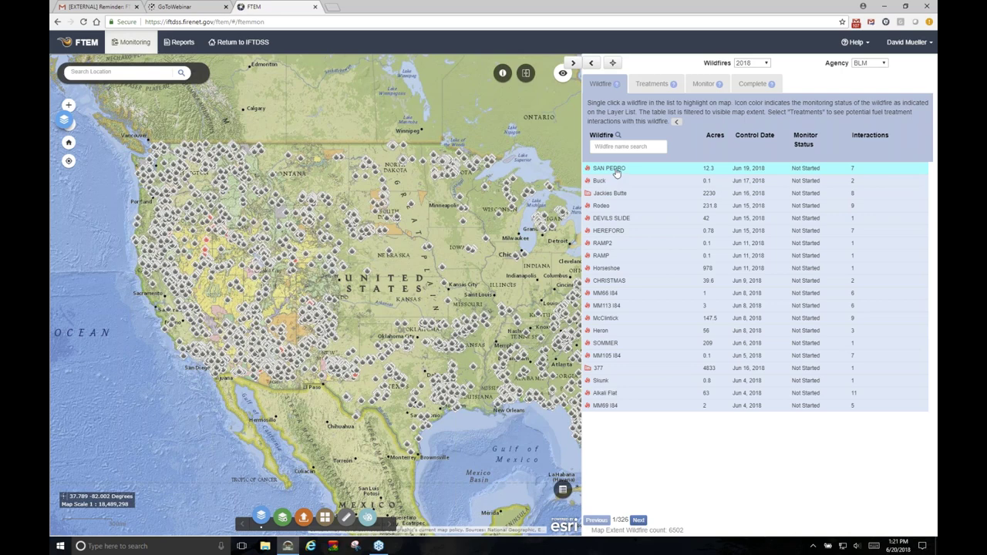
Step: Collapse the map, select the SAN PEDRO row to expand its actions, then restore the map
{"action": "left_click", "coordinate": [589, 65]}
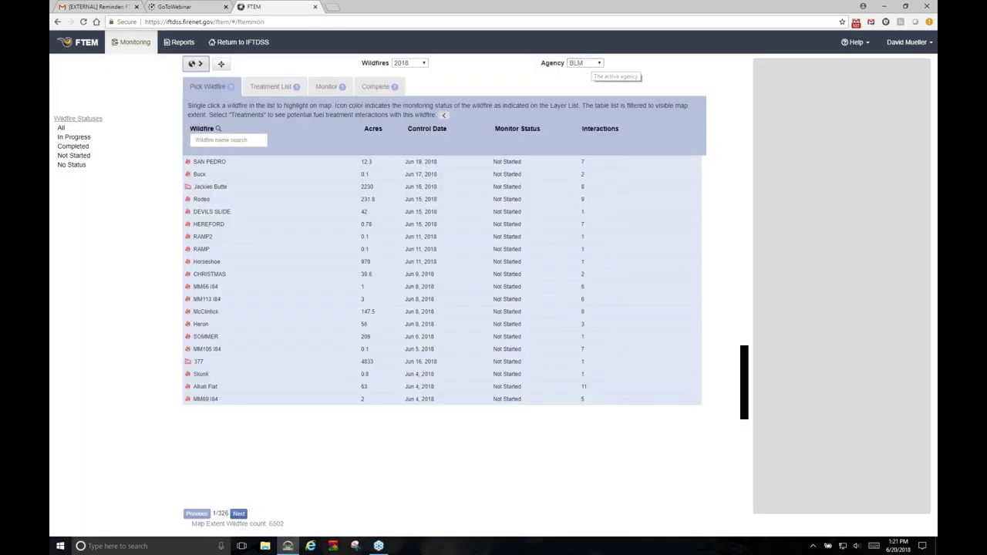
{"action": "left_click", "coordinate": [238, 162]}
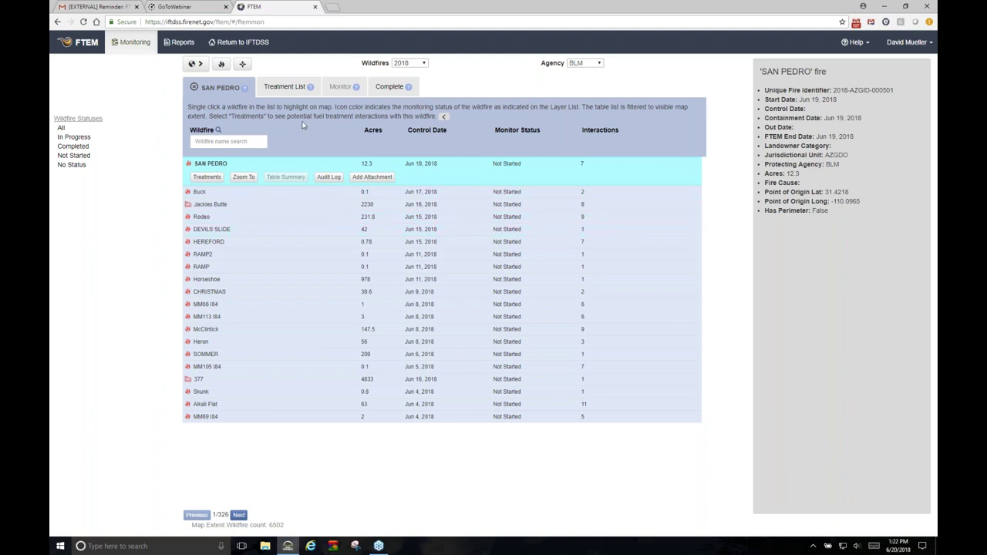
{"action": "left_click", "coordinate": [196, 64]}
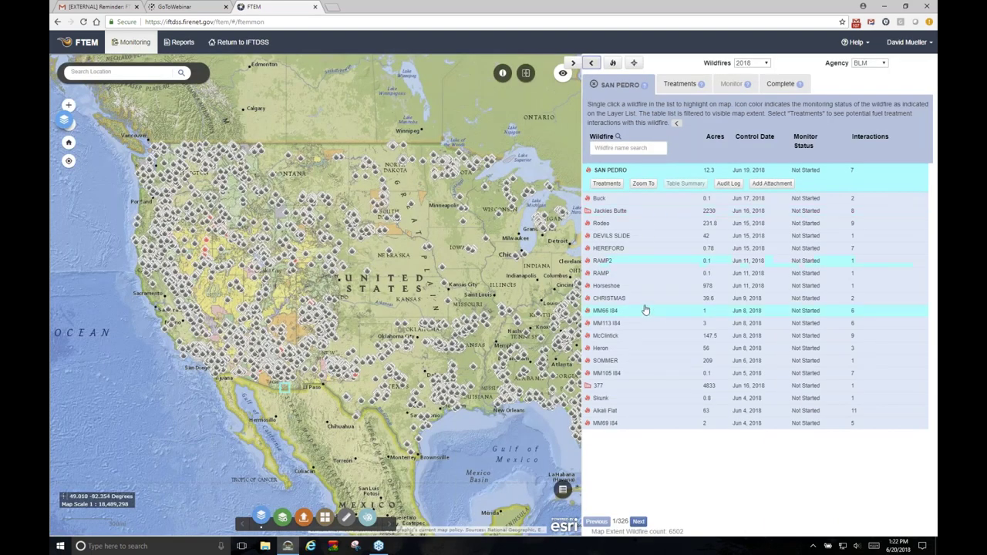
Step: Zoom the map to SAN PEDRO and open its popup showing point of origin and cause
{"action": "left_click", "coordinate": [642, 185]}
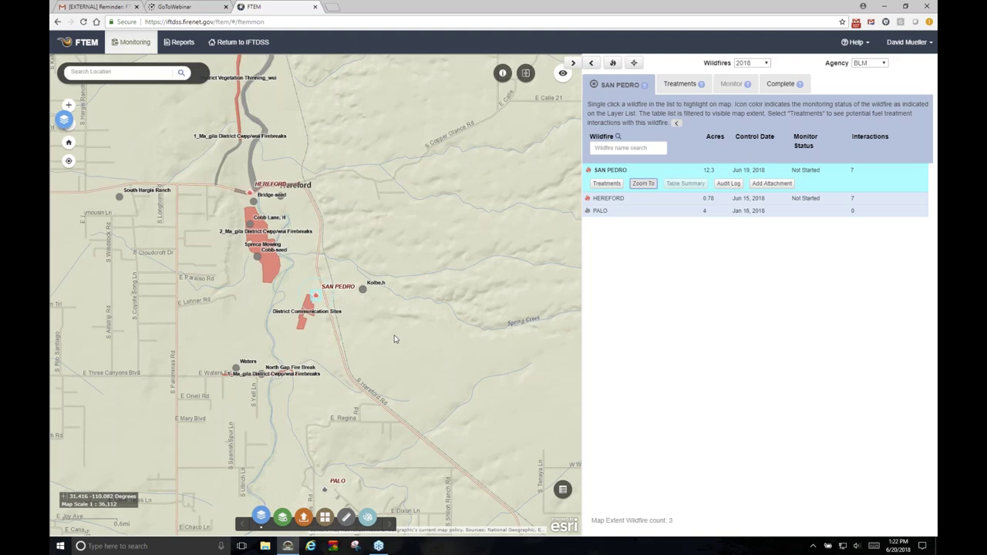
{"action": "left_click", "coordinate": [314, 298]}
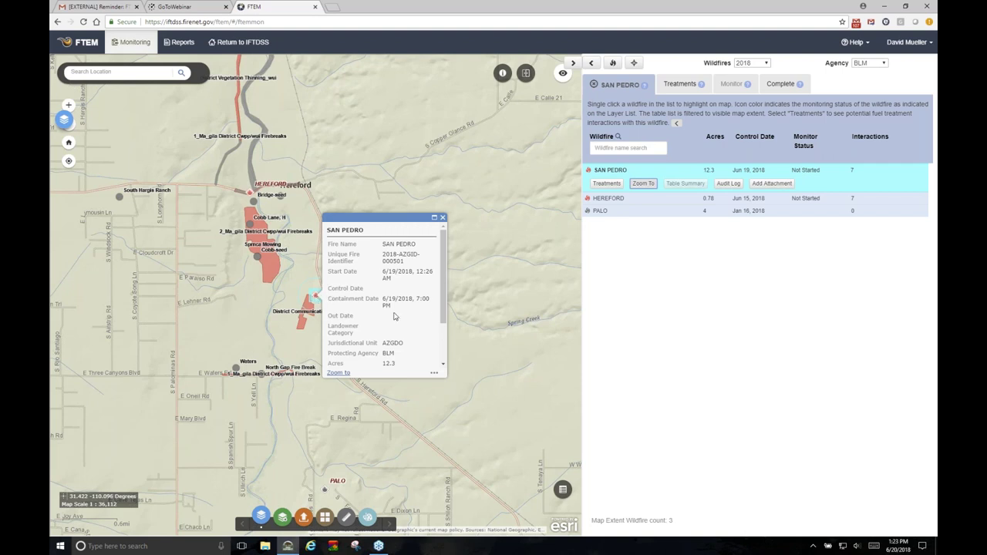
{"action": "mouse_move", "coordinate": [441, 310]}
{"action": "left_mouse_down"}
{"action": "mouse_move", "coordinate": [442, 352]}
{"action": "mouse_move", "coordinate": [446, 302]}
{"action": "left_mouse_up"}
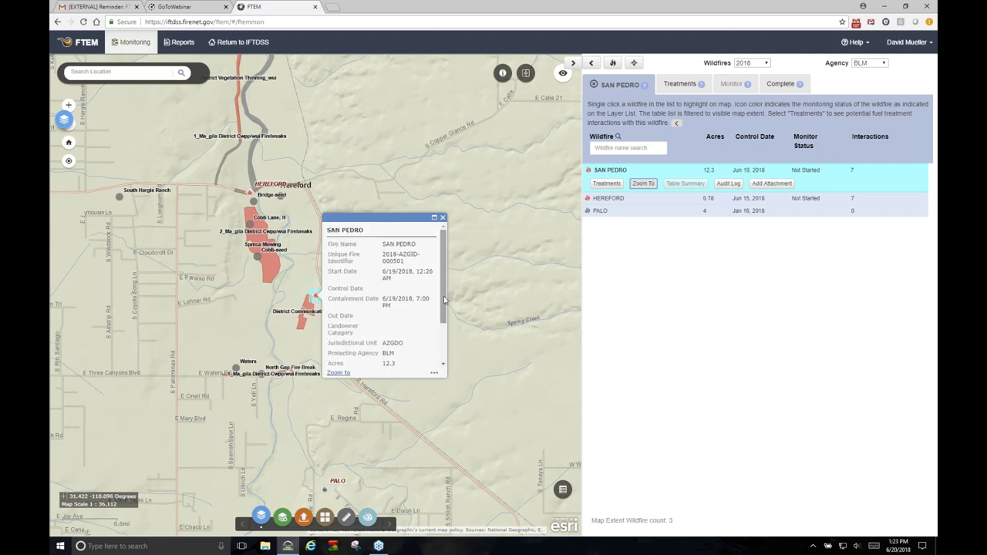
Step: Close the SAN PEDRO popup and use Identify on the fire to check its 7 treatment results
{"action": "left_click", "coordinate": [443, 219]}
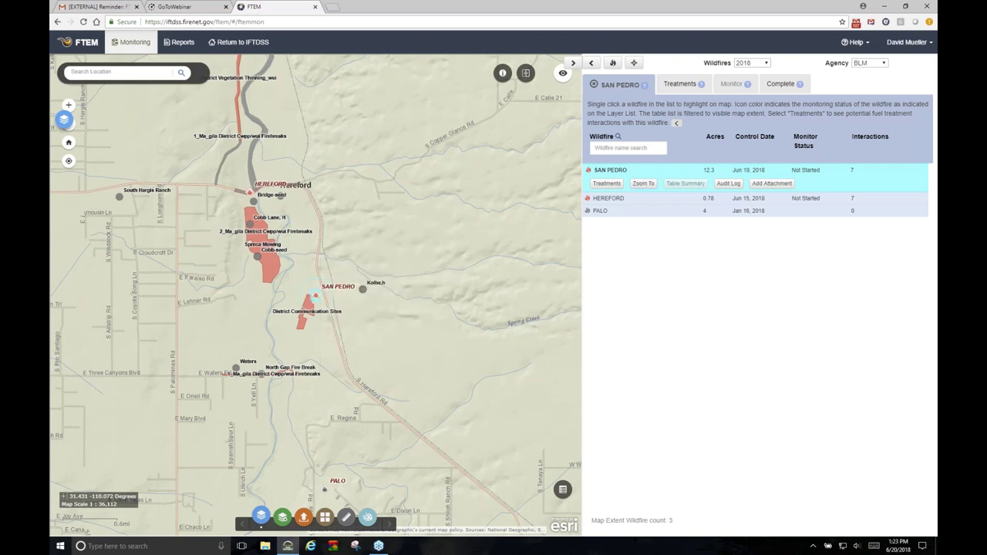
{"action": "left_click", "coordinate": [503, 74]}
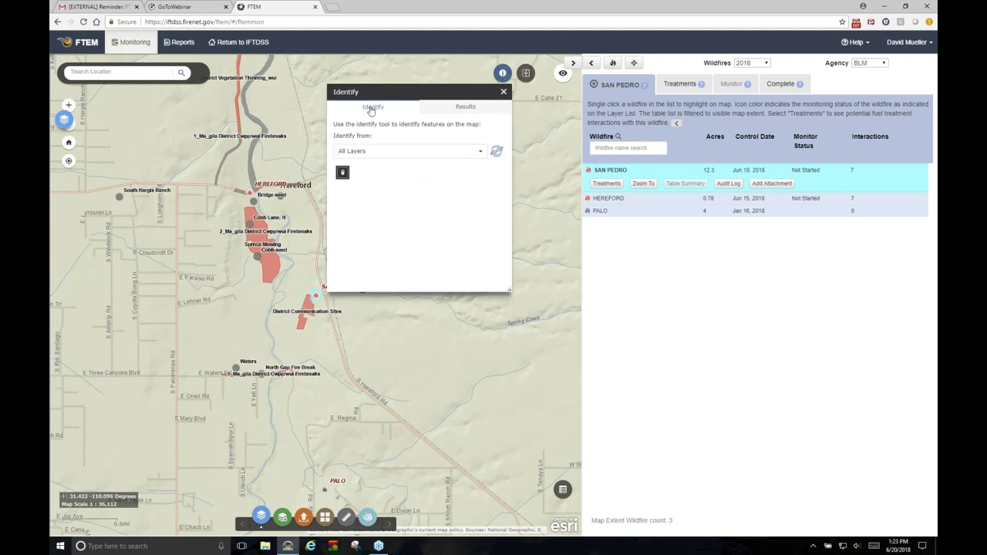
{"action": "left_click", "coordinate": [314, 300]}
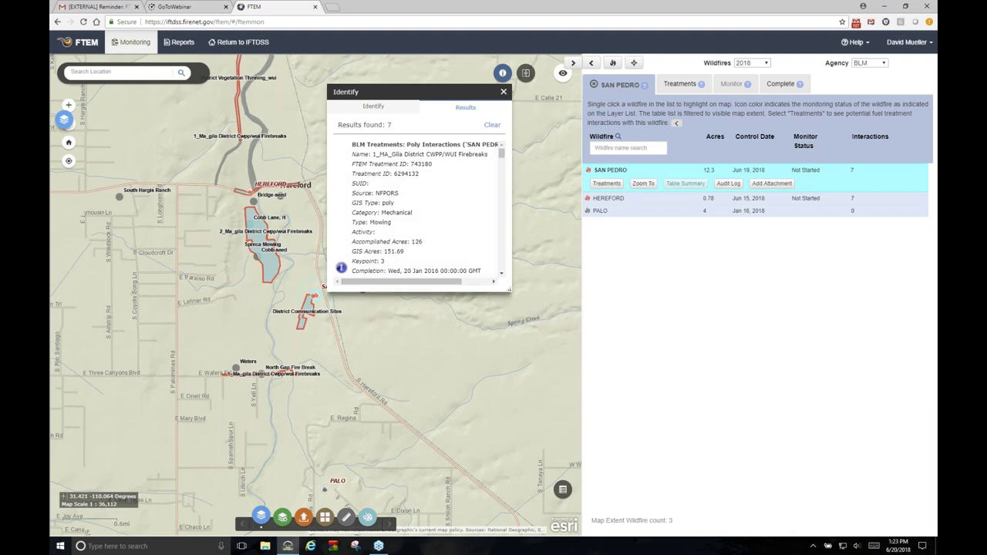
{"action": "left_click", "coordinate": [505, 93]}
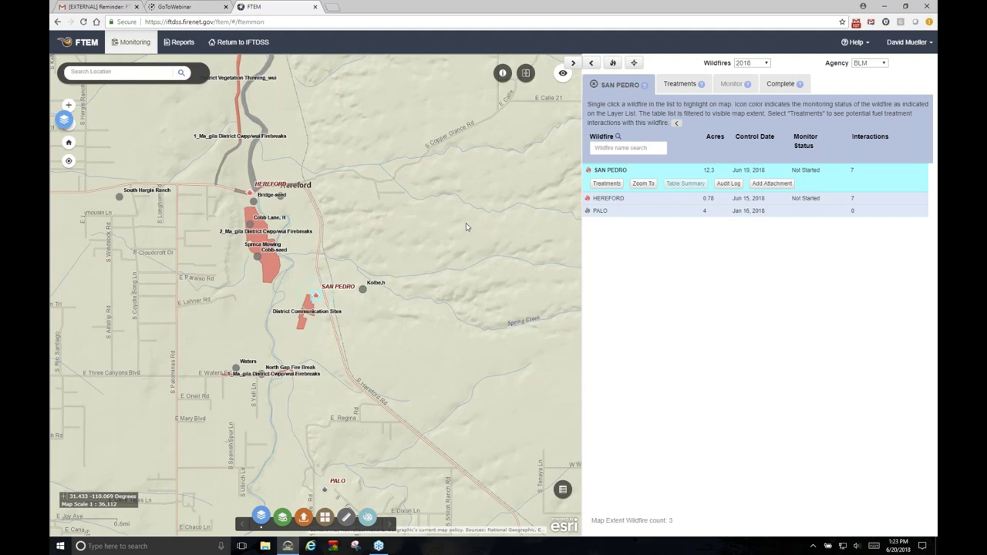
Step: Reset the map to full extent, clear SAN PEDRO, and page the 2018 wildfire list to page 3
{"action": "left_click", "coordinate": [634, 65]}
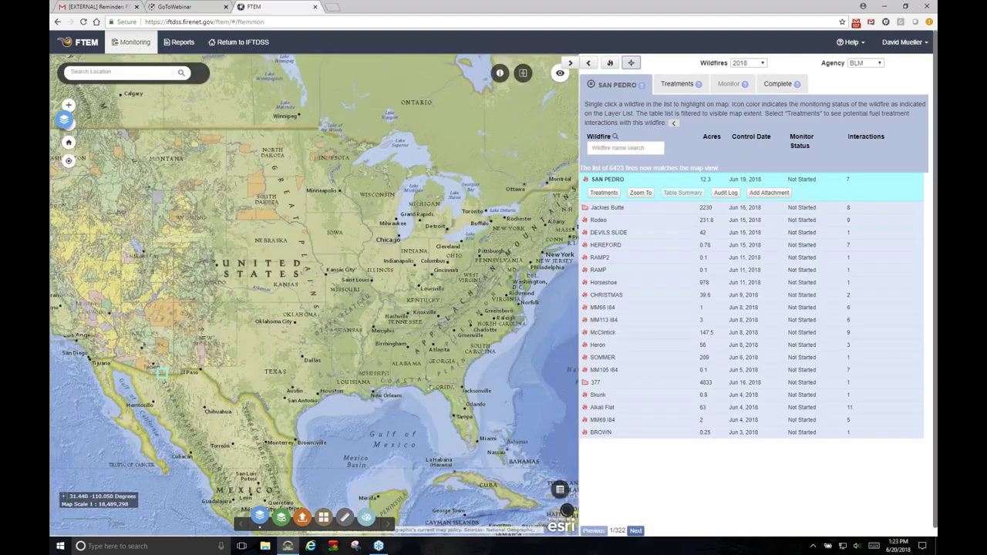
{"action": "left_click", "coordinate": [591, 84]}
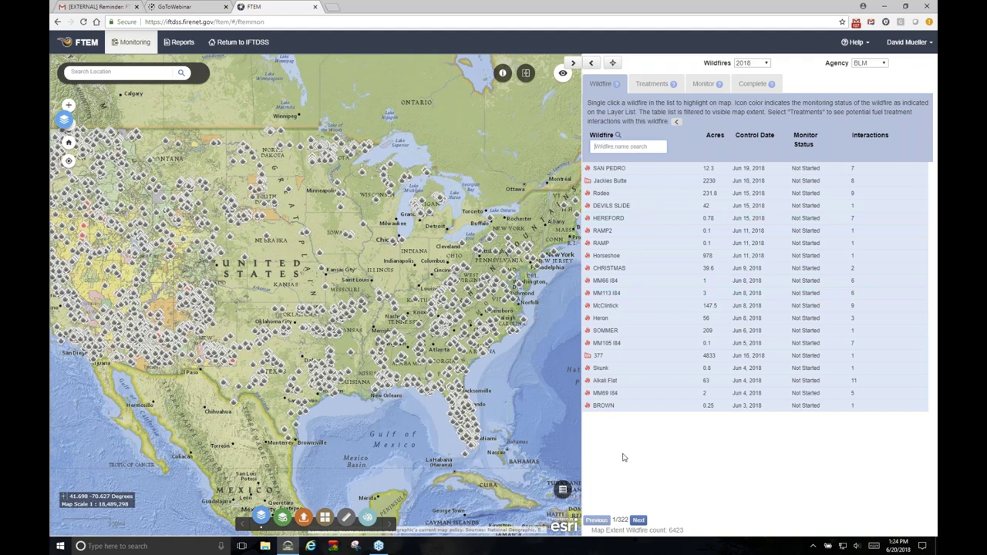
{"action": "left_click", "coordinate": [639, 522]}
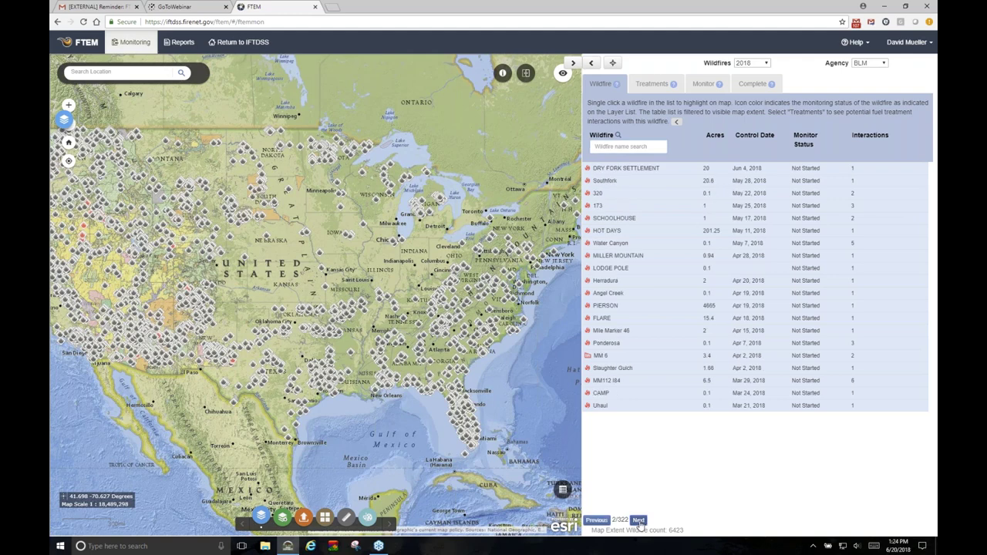
{"action": "left_click", "coordinate": [639, 521]}
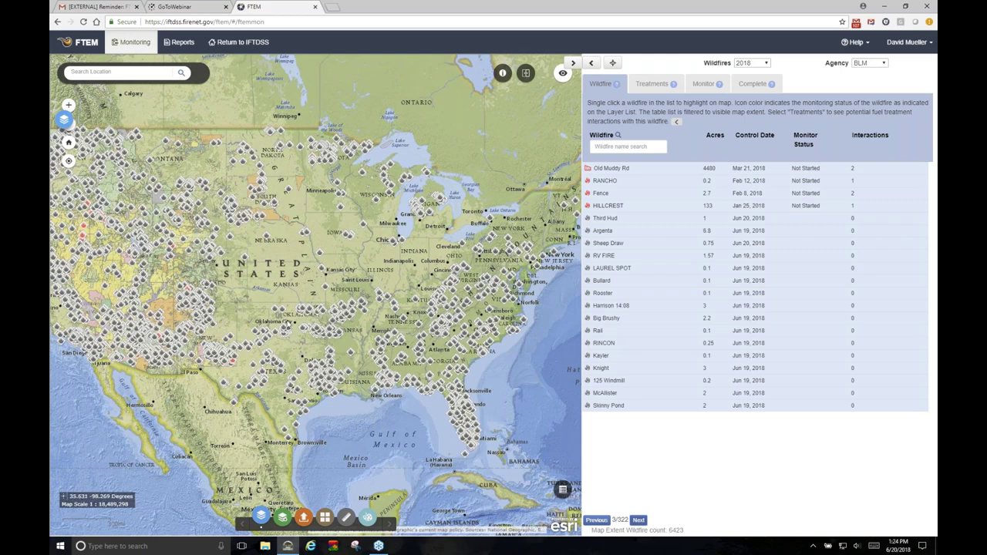
Step: Select Old Muddy Rd, zoom to it, and pan to frame its nearby Crossbar treatments
{"action": "left_click", "coordinate": [606, 171]}
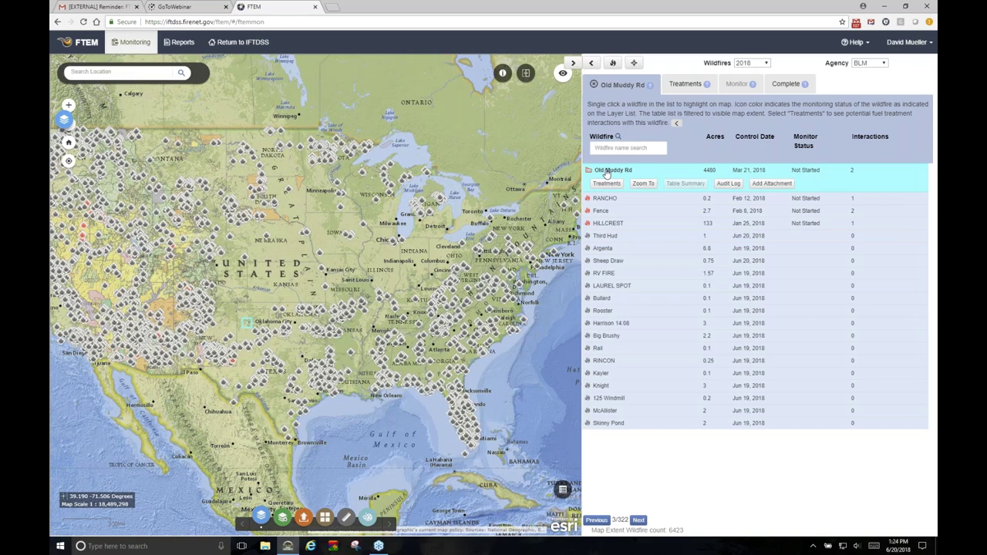
{"action": "left_click", "coordinate": [644, 183]}
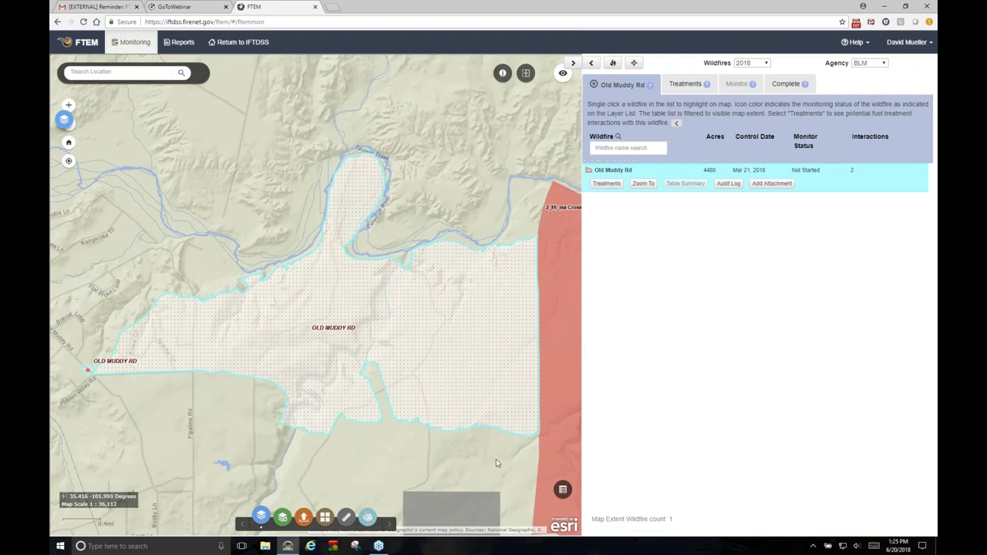
{"action": "scroll", "coordinate": [476, 398], "scroll_direction": "down", "scroll_amount": 1}
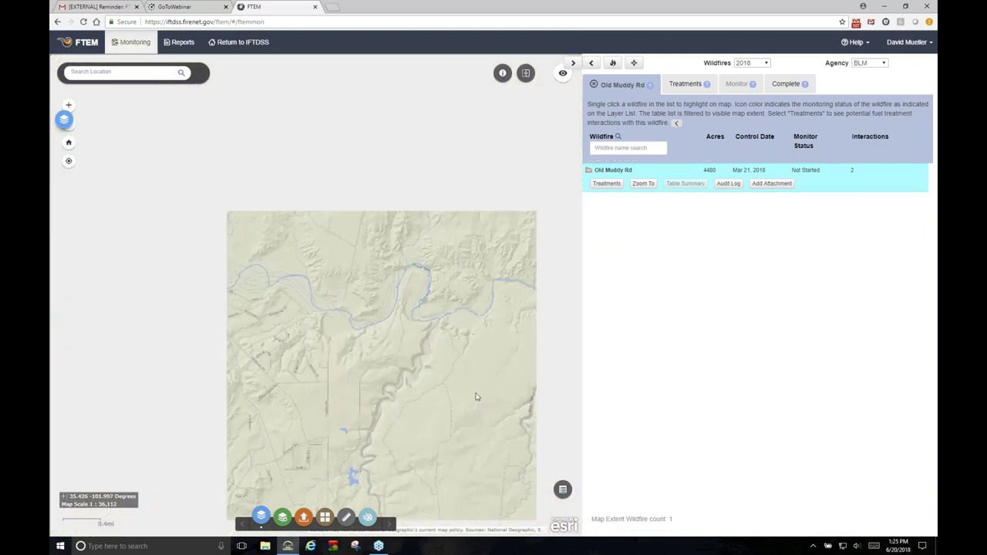
{"action": "scroll", "coordinate": [502, 415], "scroll_direction": "down", "scroll_amount": 1}
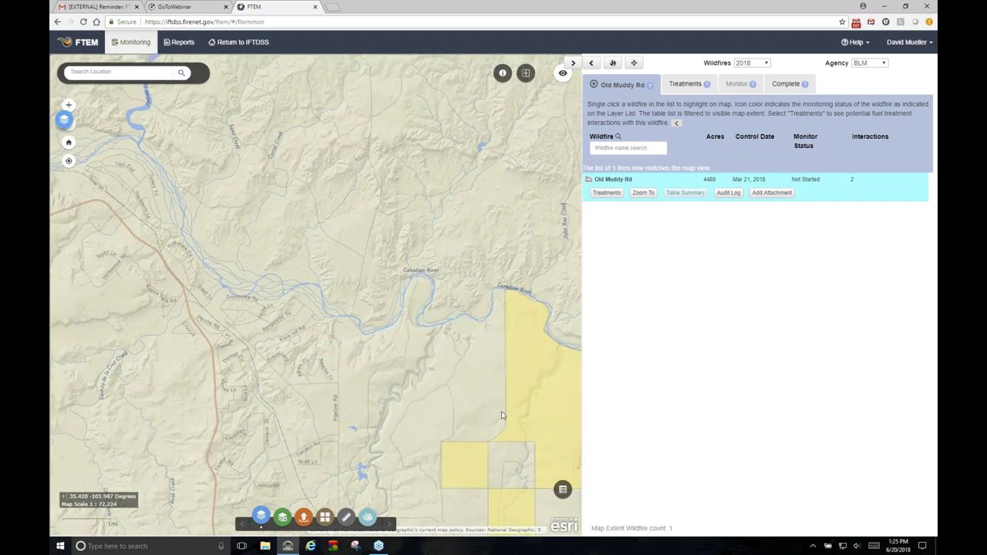
{"action": "left_click_drag", "start_coordinate": [540, 478], "coordinate": [427, 381]}
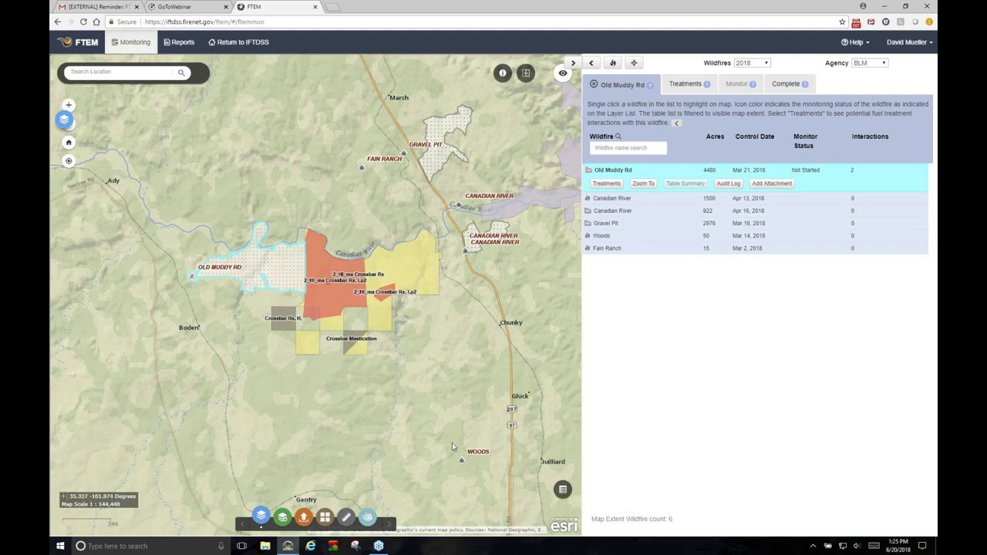
{"action": "left_click_drag", "start_coordinate": [452, 443], "coordinate": [373, 244]}
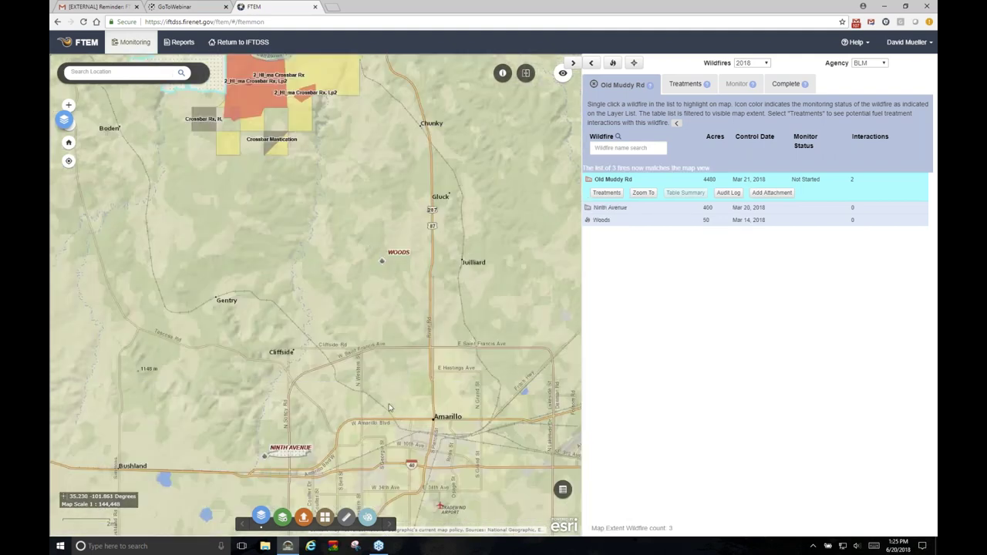
{"action": "left_click_drag", "start_coordinate": [355, 162], "coordinate": [422, 409]}
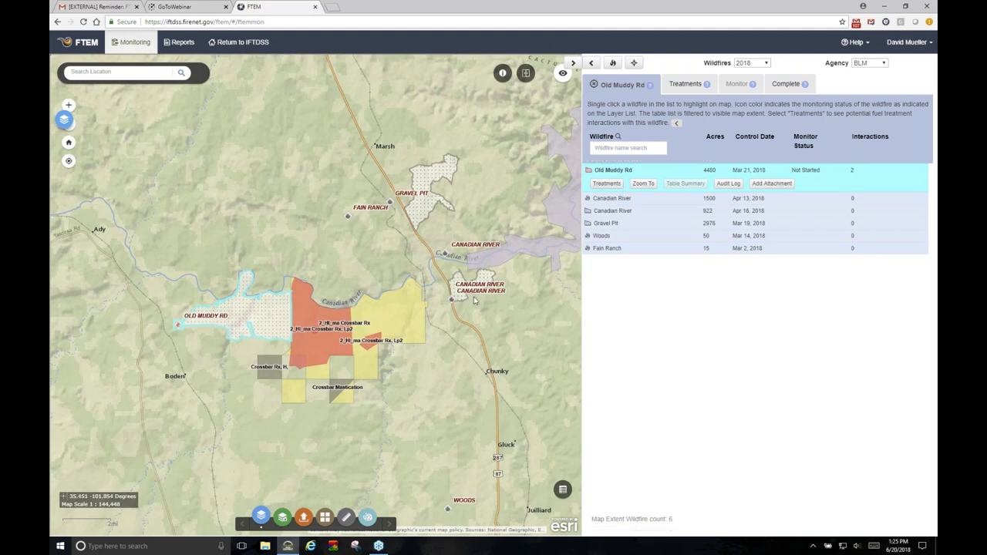
Step: Show Old Muddy Rd's interacting treatments and bring the treatment polygons east of the fire into view
{"action": "left_click", "coordinate": [606, 184]}
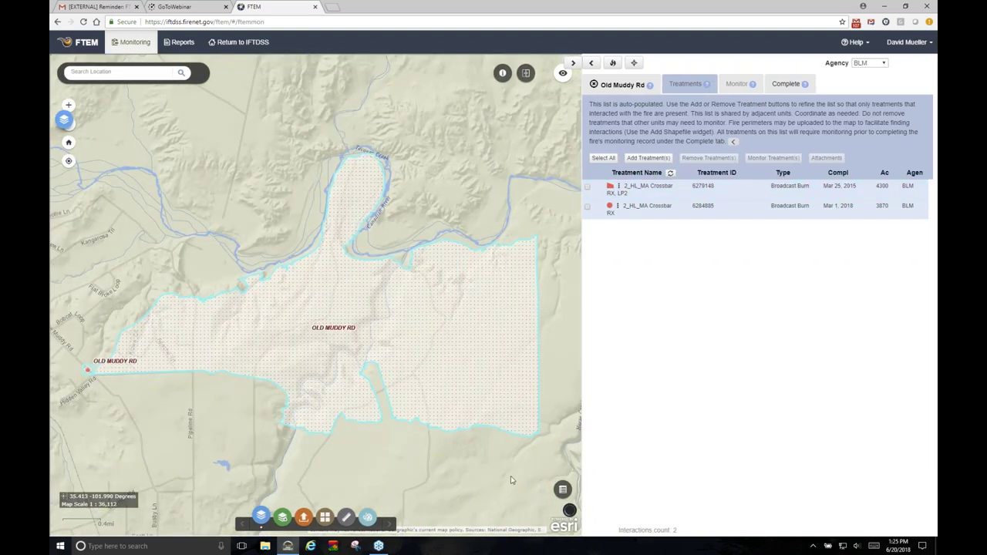
{"action": "left_click_drag", "start_coordinate": [508, 474], "coordinate": [443, 448]}
{"action": "scroll", "coordinate": [497, 332], "scroll_direction": "down", "scroll_amount": 1}
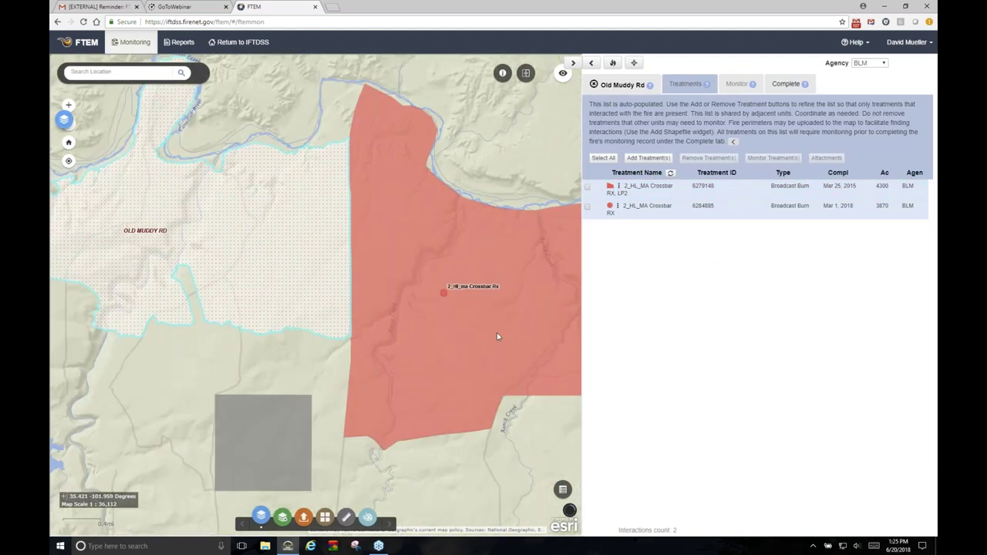
{"action": "scroll", "coordinate": [518, 443], "scroll_direction": "up", "scroll_amount": 1}
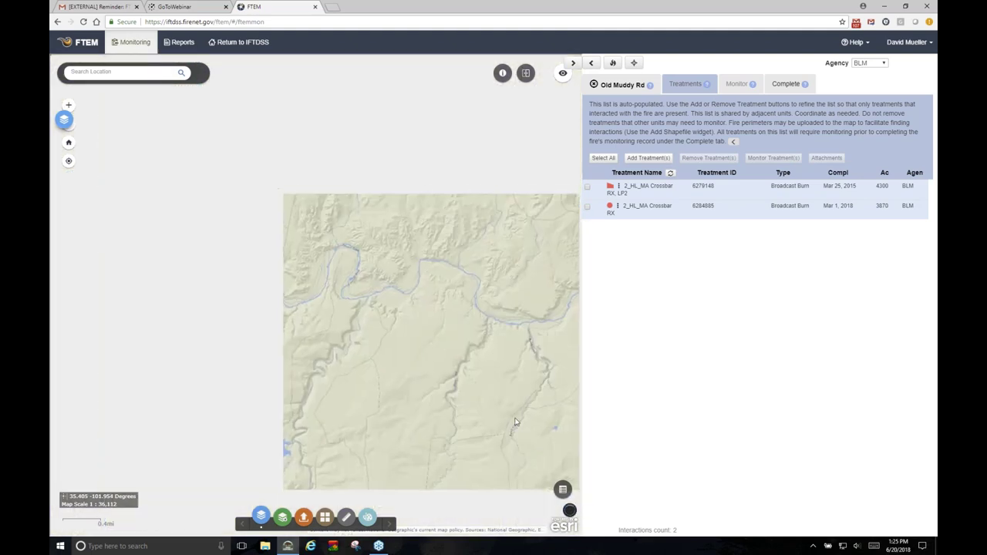
{"action": "scroll", "coordinate": [525, 420], "scroll_direction": "down", "scroll_amount": 1}
{"action": "left_click_drag", "start_coordinate": [529, 406], "coordinate": [409, 315]}
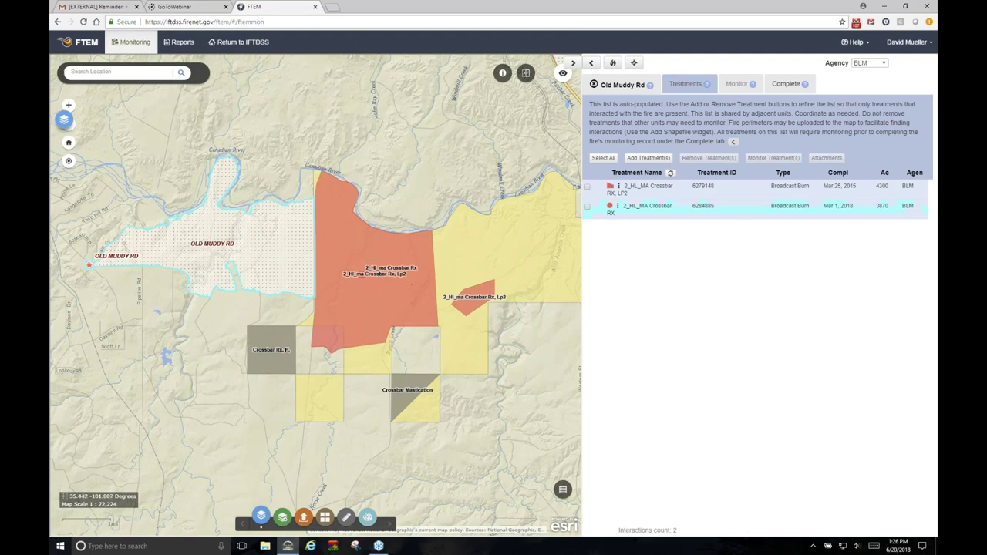
Step: Tick the Mar 1, 2018 2_HL_MA Crossbar RX burn to highlight it on the map
{"action": "left_click_drag", "start_coordinate": [594, 202], "coordinate": [589, 192]}
{"action": "left_click", "coordinate": [587, 189]}
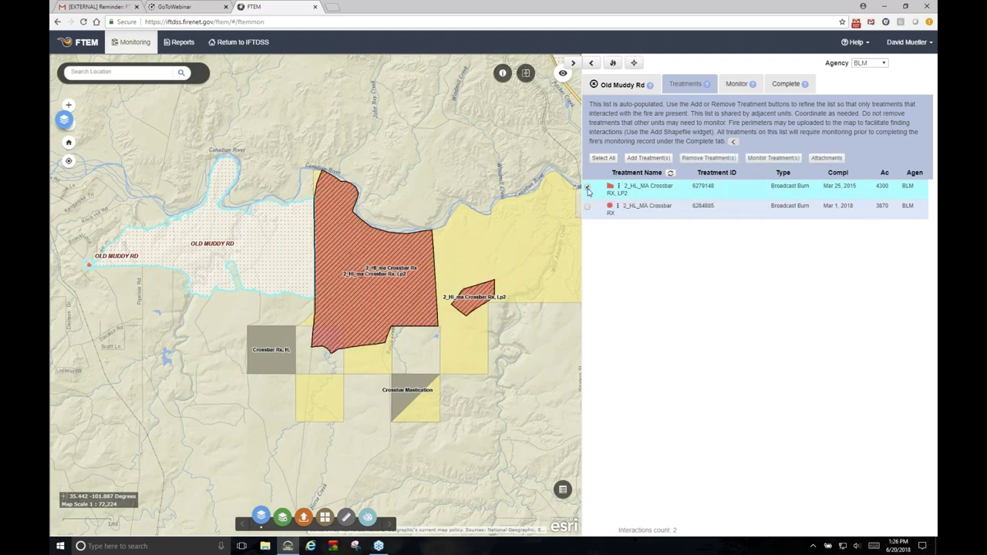
{"action": "left_click", "coordinate": [587, 189]}
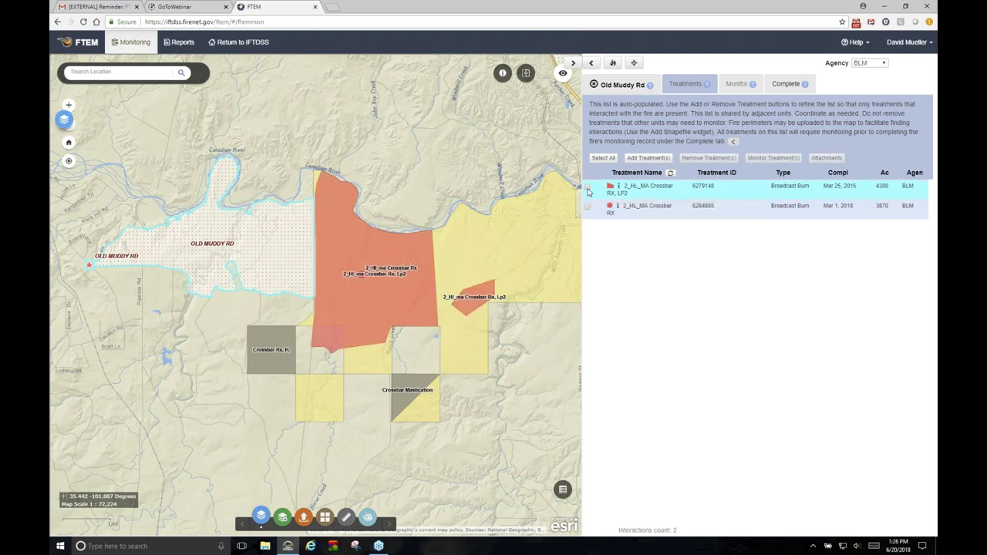
{"action": "left_click", "coordinate": [588, 208]}
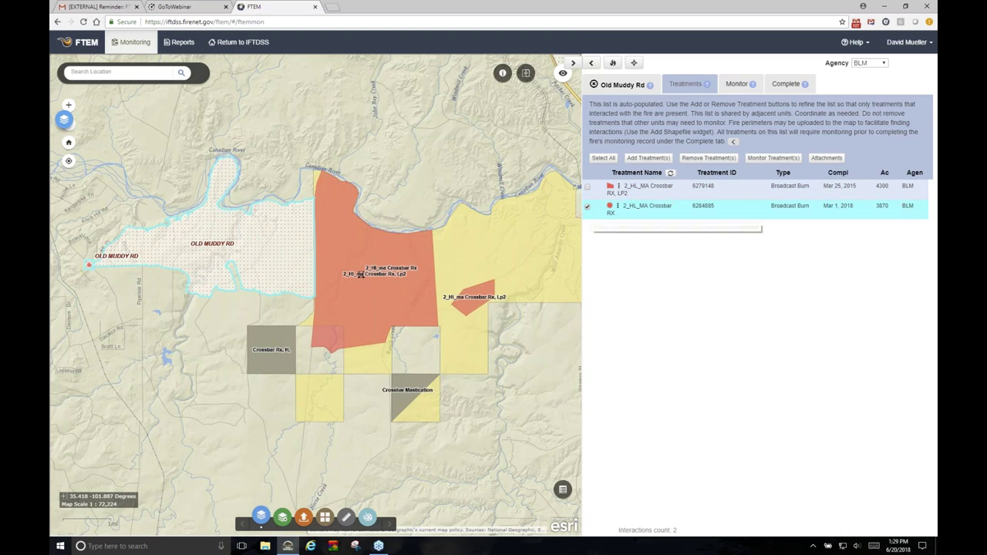
Step: On the Monitor tab, open the blank data-entry form for the 2_HL_MA Crossbar RX treatment
{"action": "left_click", "coordinate": [736, 85]}
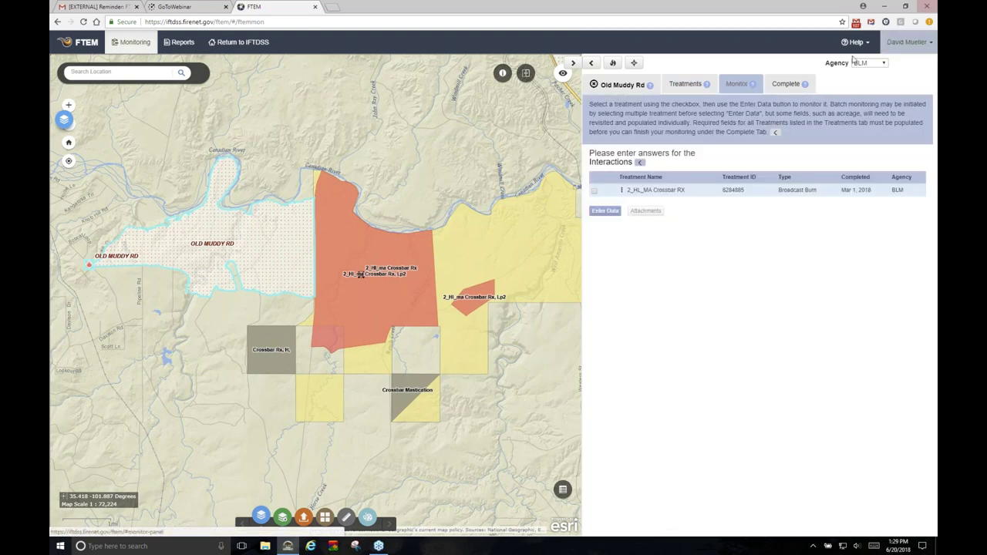
{"action": "left_click", "coordinate": [593, 192]}
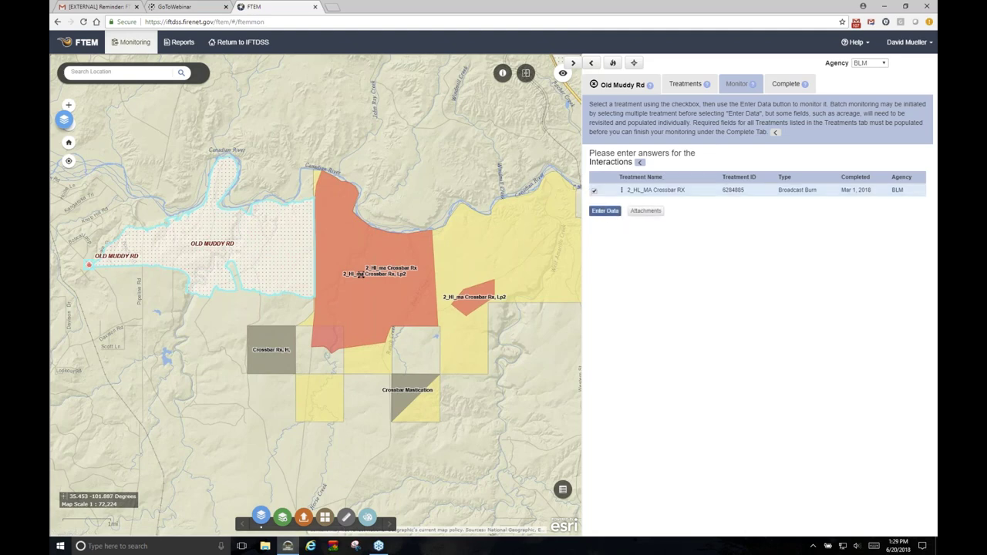
{"action": "left_click", "coordinate": [602, 213]}
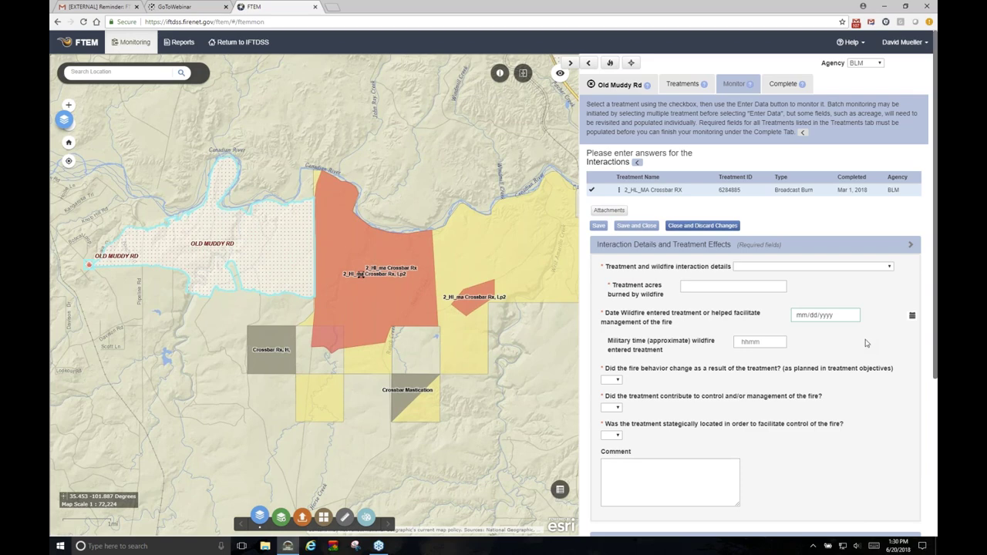
Step: Set the interaction to 'Treatment was used primarily for supression actions' with 0 treatment acres burned
{"action": "left_click", "coordinate": [890, 268]}
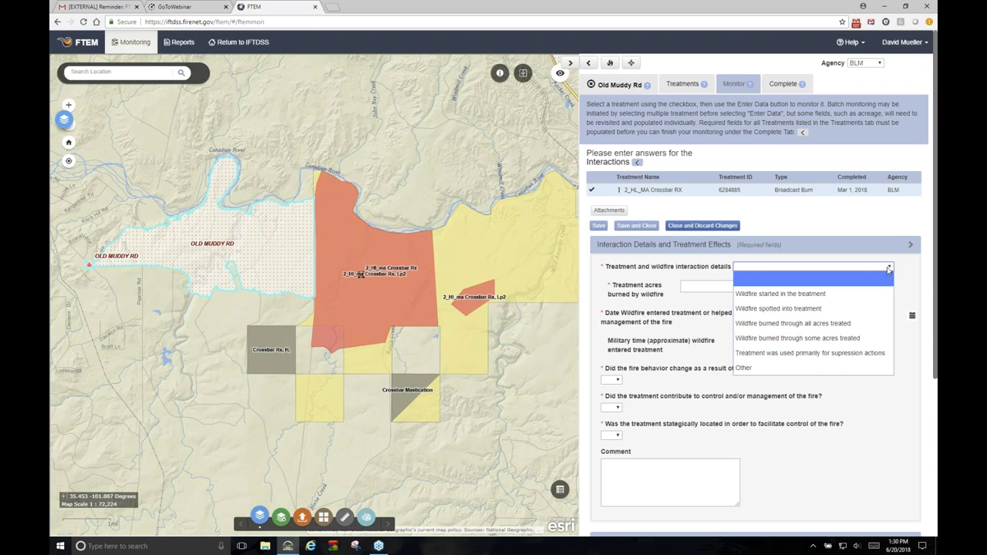
{"action": "left_click", "coordinate": [789, 357]}
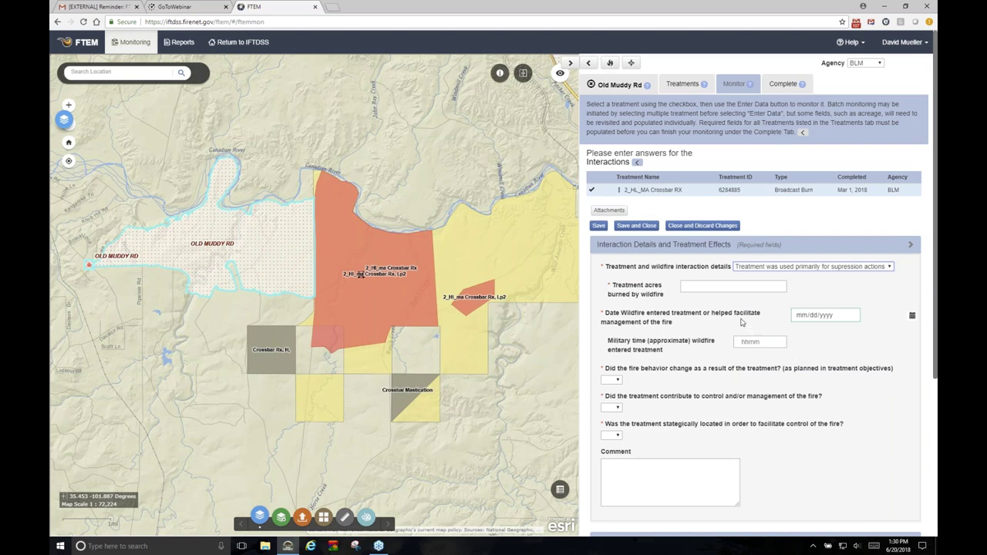
{"action": "left_click", "coordinate": [720, 285]}
{"action": "left_click", "coordinate": [775, 289]}
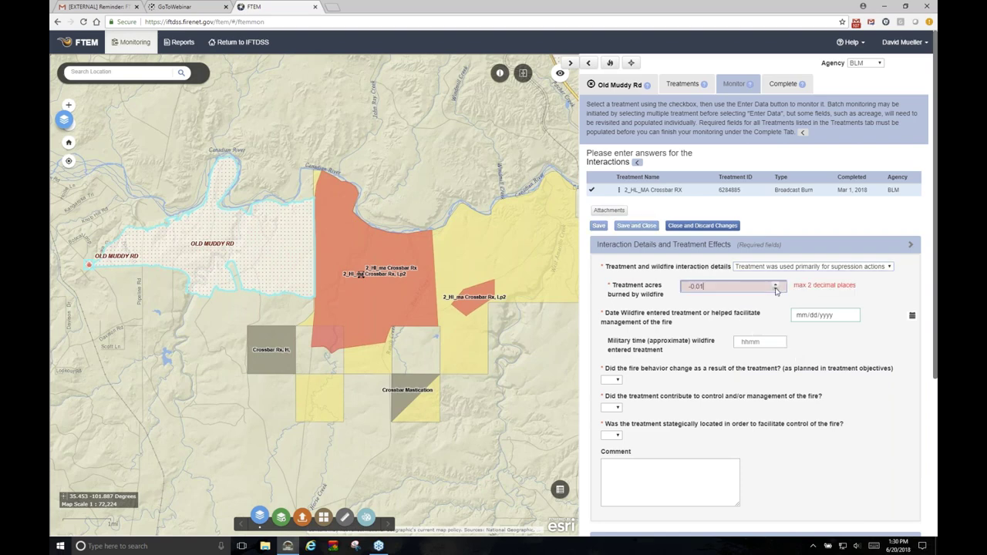
{"action": "left_click", "coordinate": [776, 285]}
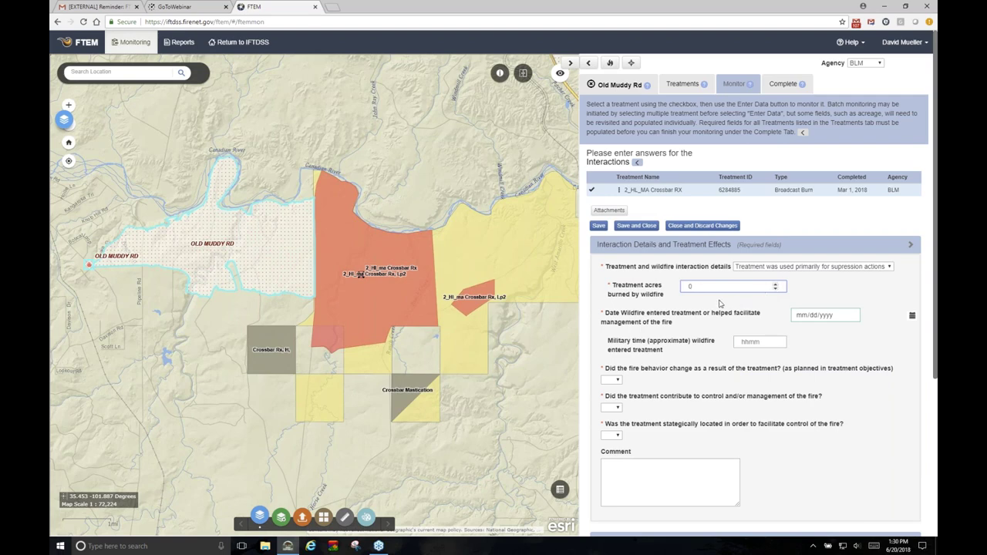
{"action": "key", "text": "BackSpace"}
{"action": "left_click", "coordinate": [776, 284]}
{"action": "left_click", "coordinate": [776, 290]}
{"action": "left_click", "coordinate": [851, 316]}
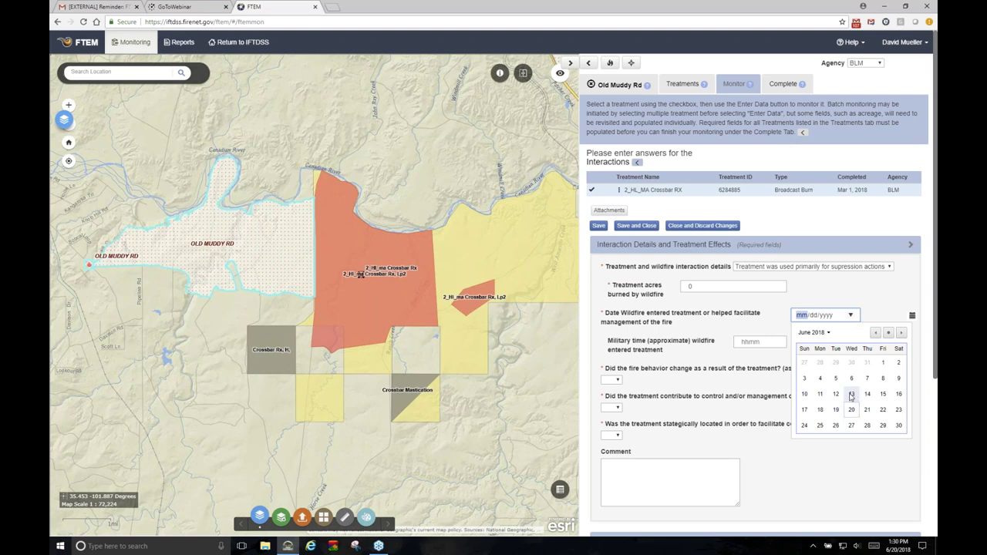
Step: Set the wildfire entry date to 03/21/2018, correcting an initial pick of March 14
{"action": "left_click", "coordinate": [877, 332]}
{"action": "left_click", "coordinate": [877, 333]}
{"action": "left_click", "coordinate": [877, 332]}
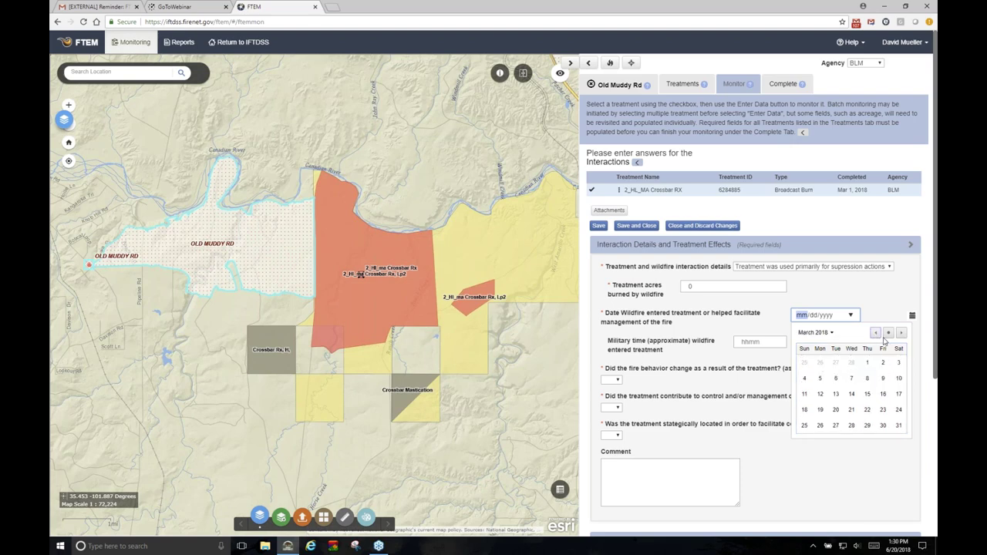
{"action": "left_click", "coordinate": [851, 394]}
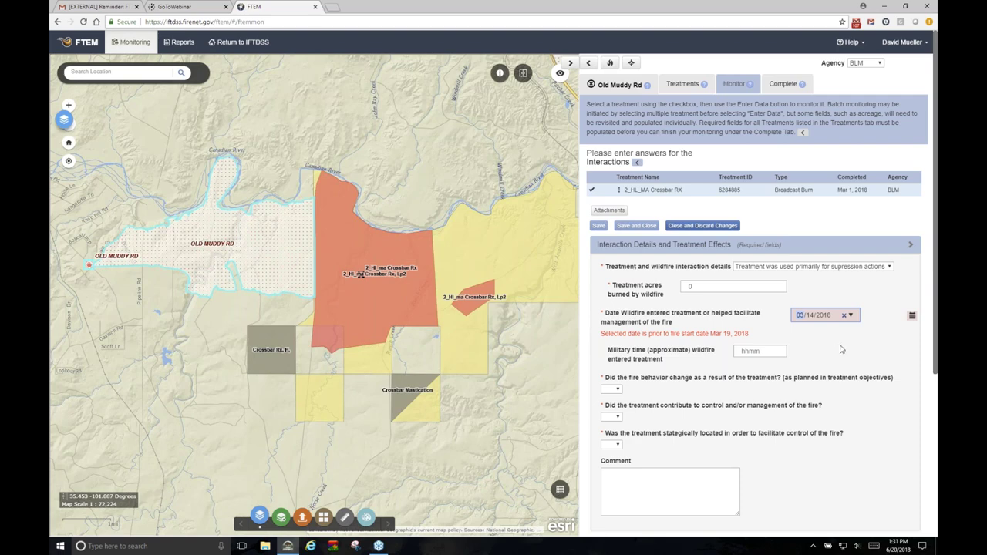
{"action": "left_click", "coordinate": [851, 316]}
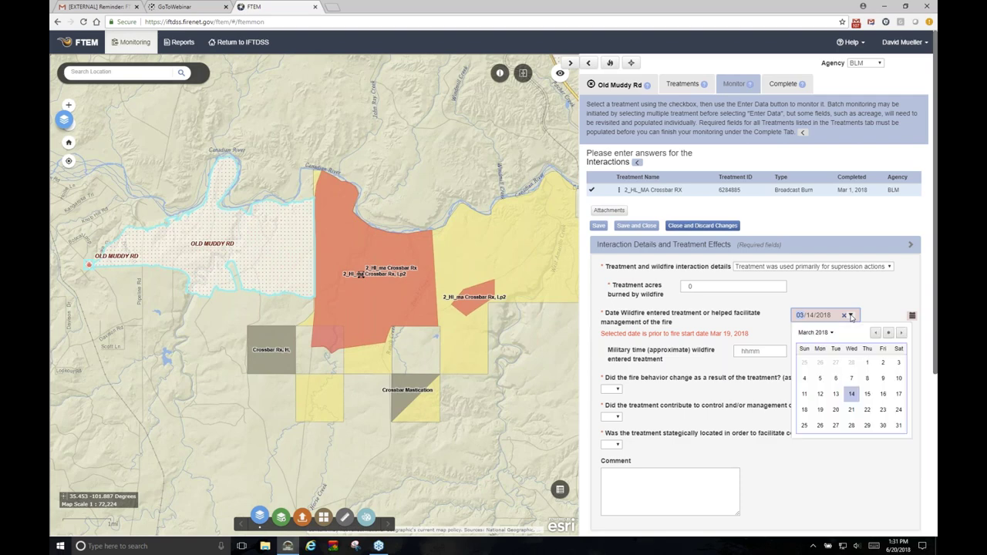
{"action": "left_click", "coordinate": [851, 410]}
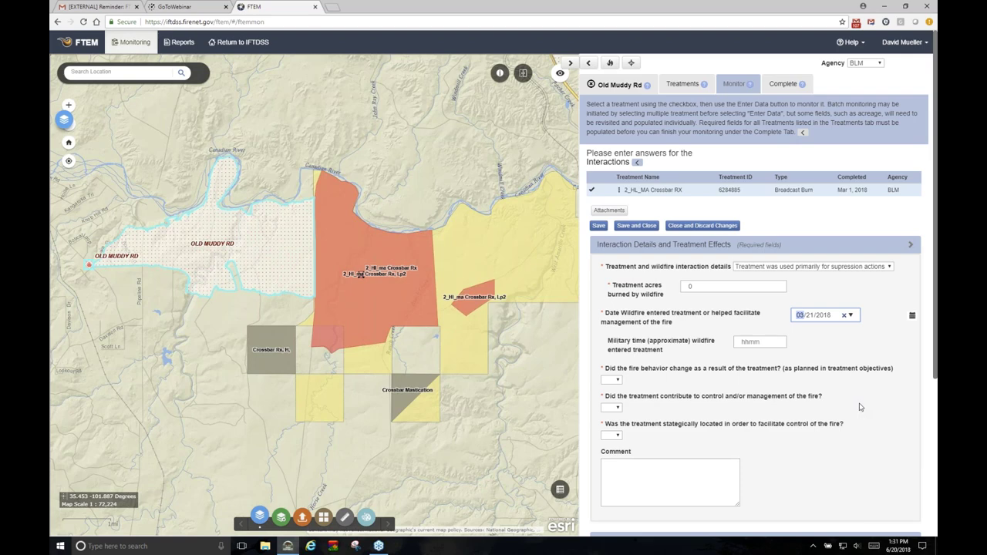
{"action": "left_click", "coordinate": [755, 341]}
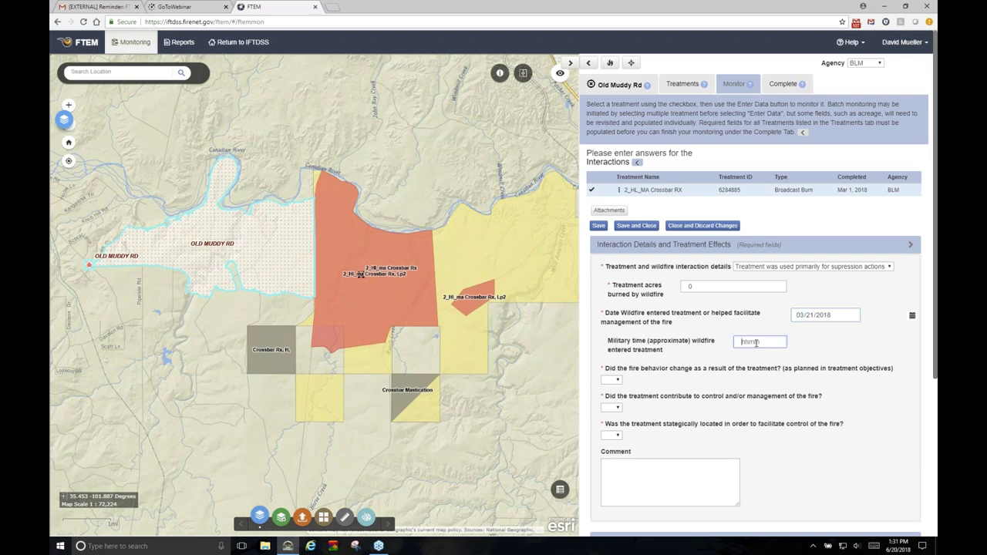
Step: Answer Yes to fire behavior change, contribution to fire control, and strategic location
{"action": "left_click", "coordinate": [616, 381]}
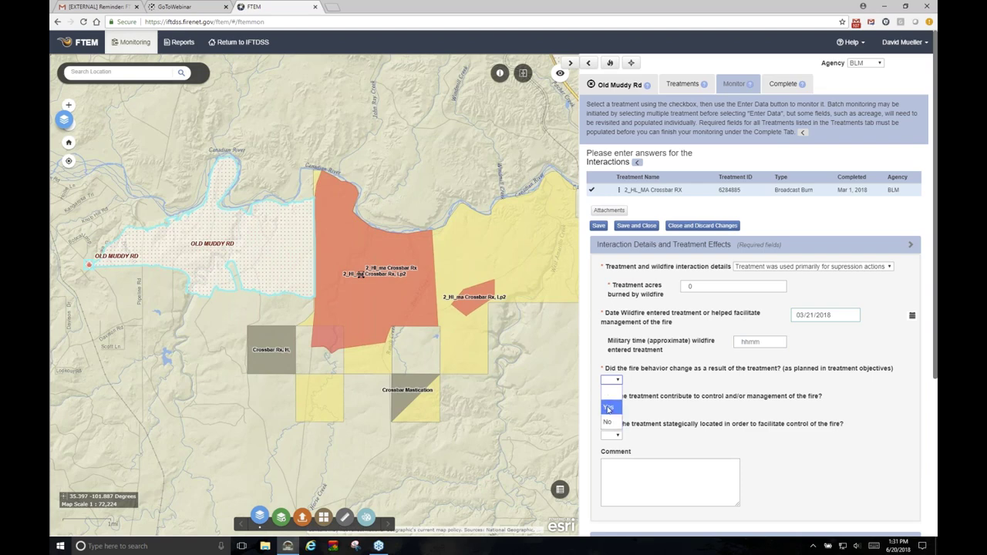
{"action": "left_click", "coordinate": [609, 409]}
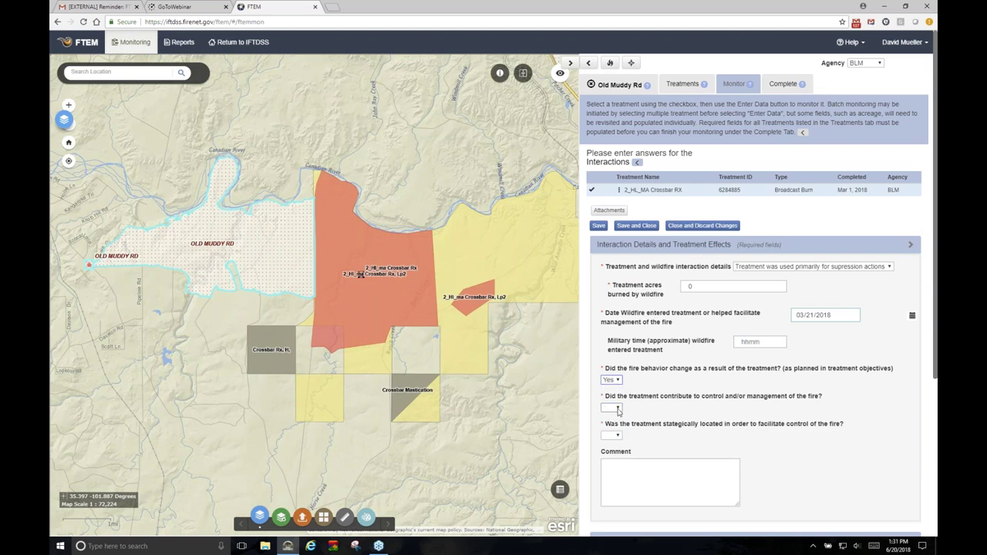
{"action": "left_click", "coordinate": [618, 409]}
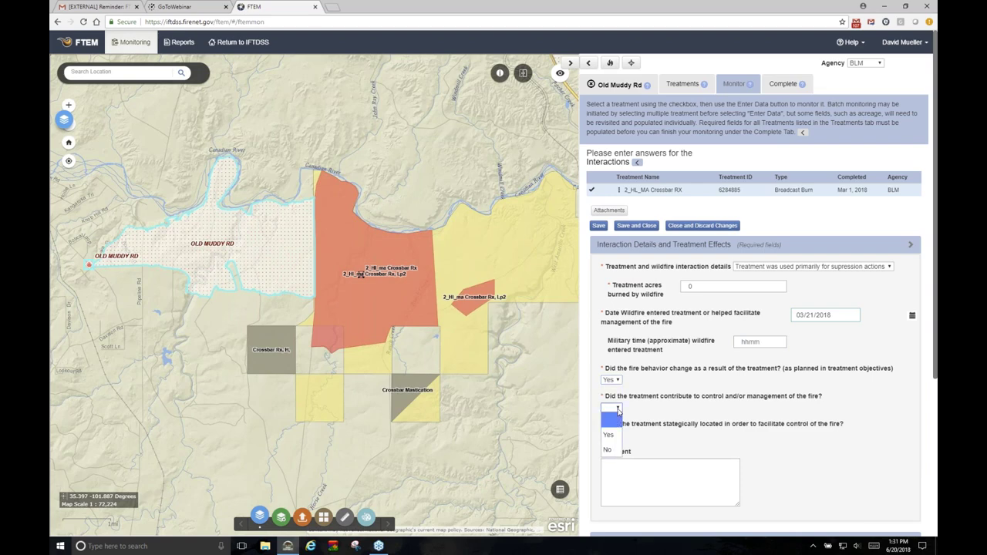
{"action": "left_click", "coordinate": [613, 435]}
{"action": "left_click", "coordinate": [618, 437]}
{"action": "left_click", "coordinate": [610, 463]}
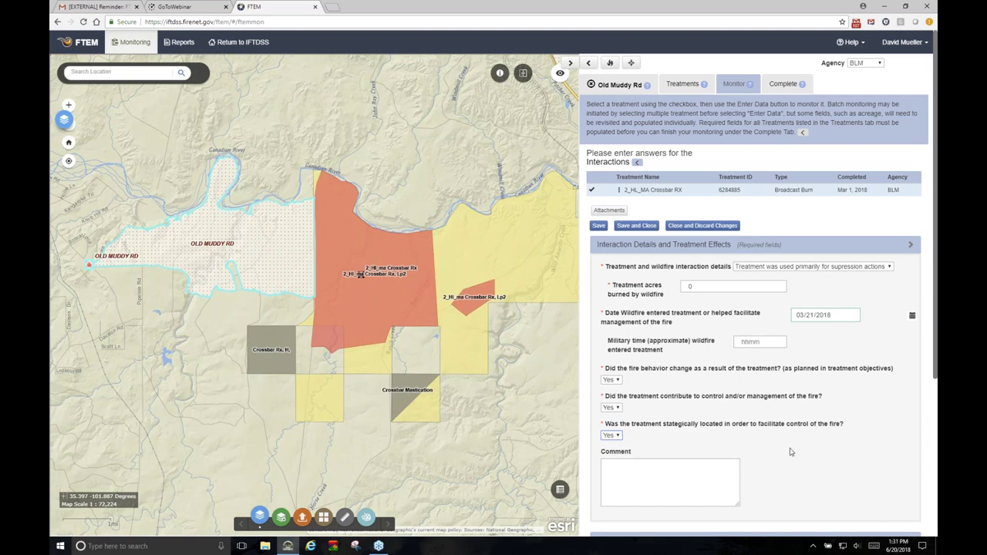
Step: Expand the 'How did the treatment contribute...' and 'Dominant type of fire spread' sections
{"action": "scroll", "coordinate": [789, 452], "scroll_direction": "down", "scroll_amount": 1}
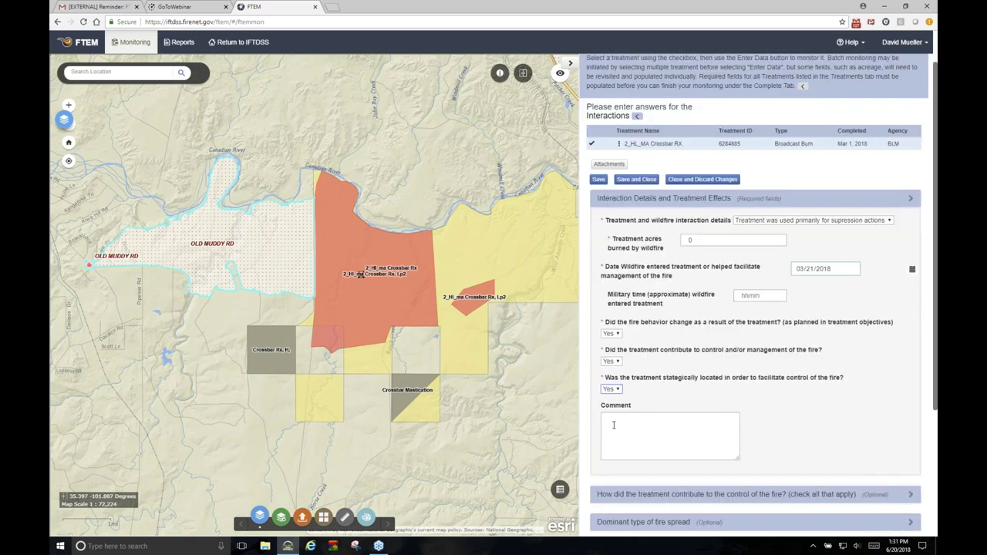
{"action": "scroll", "coordinate": [820, 430], "scroll_direction": "down", "scroll_amount": 3}
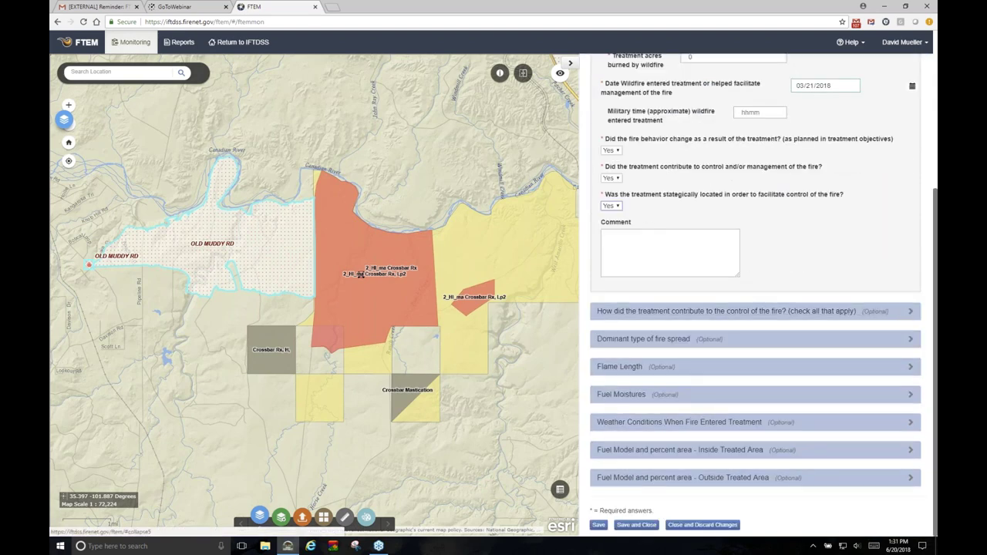
{"action": "left_click", "coordinate": [609, 314]}
{"action": "scroll", "coordinate": [844, 376], "scroll_direction": "down", "scroll_amount": 1}
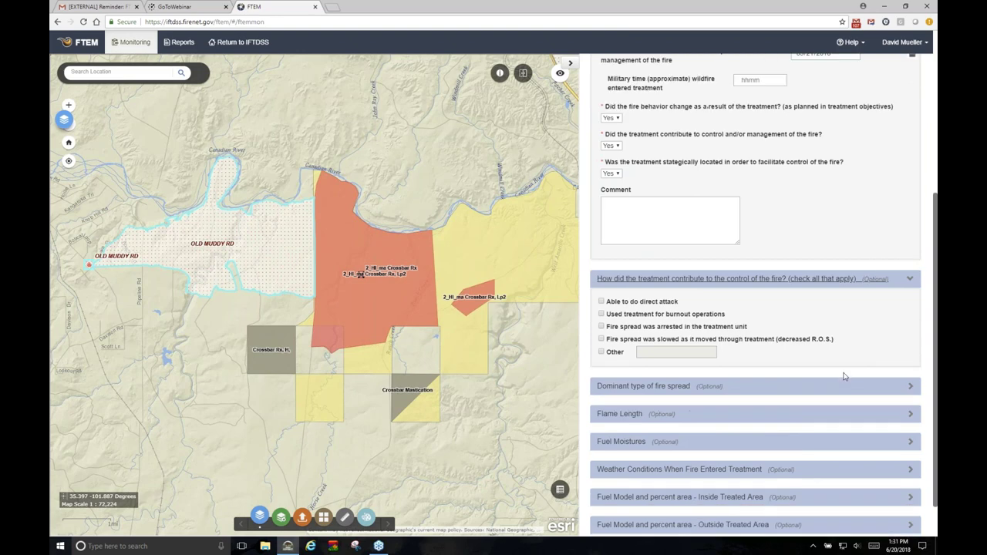
{"action": "left_click", "coordinate": [654, 340]}
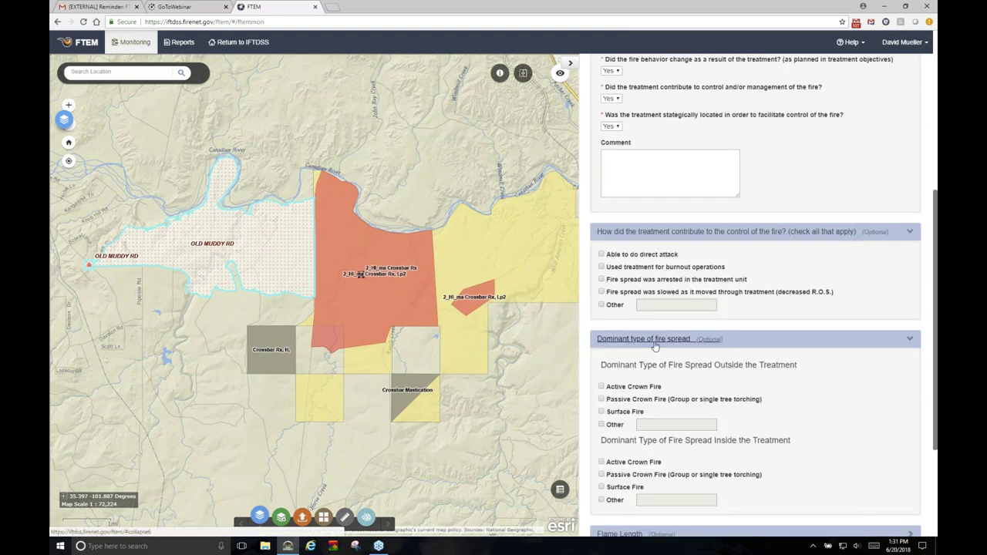
{"action": "scroll", "coordinate": [860, 402], "scroll_direction": "down", "scroll_amount": 2}
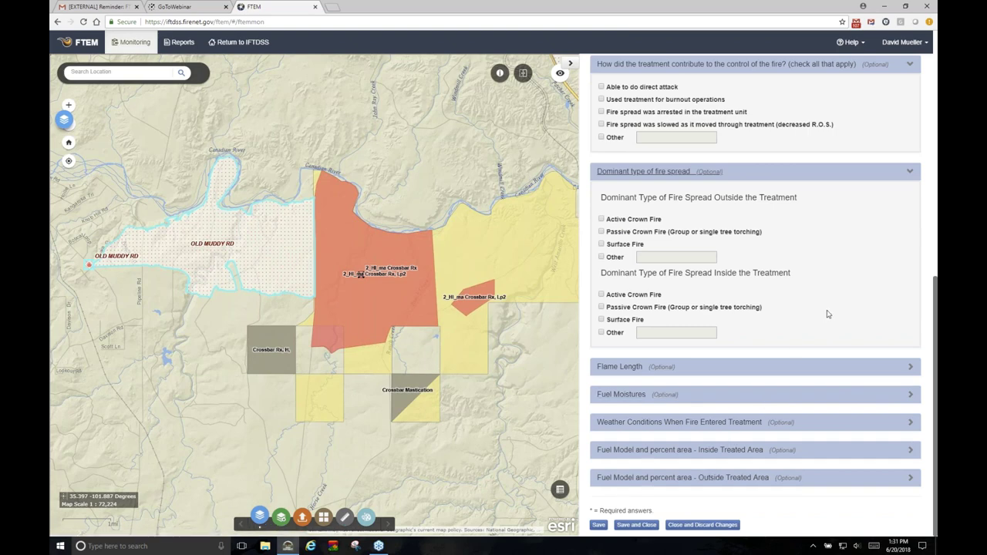
{"action": "scroll", "coordinate": [826, 315], "scroll_direction": "up", "scroll_amount": 3}
{"action": "scroll", "coordinate": [825, 316], "scroll_direction": "up", "scroll_amount": 2}
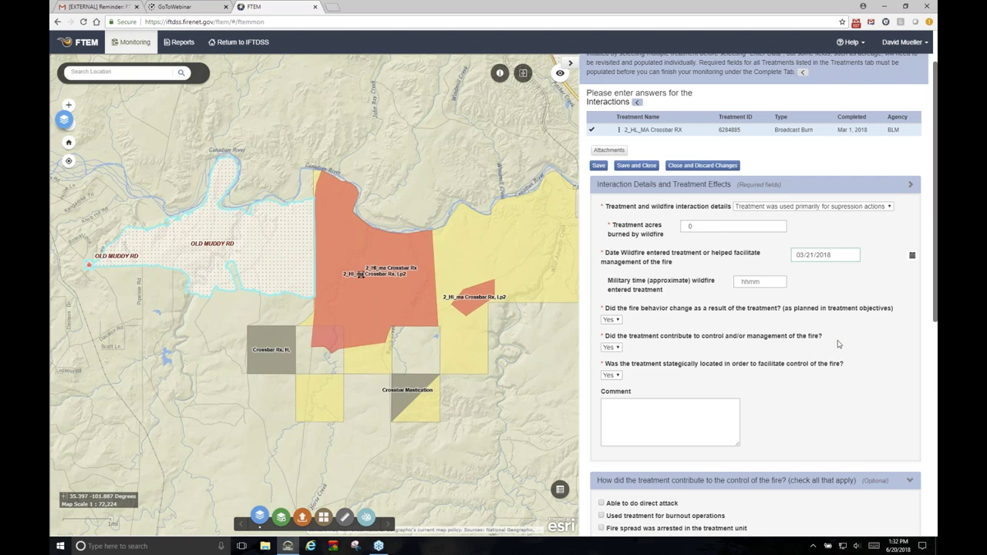
Step: Check the interaction's attachments, then save and close the Crossbar RX monitoring form
{"action": "left_click", "coordinate": [607, 151]}
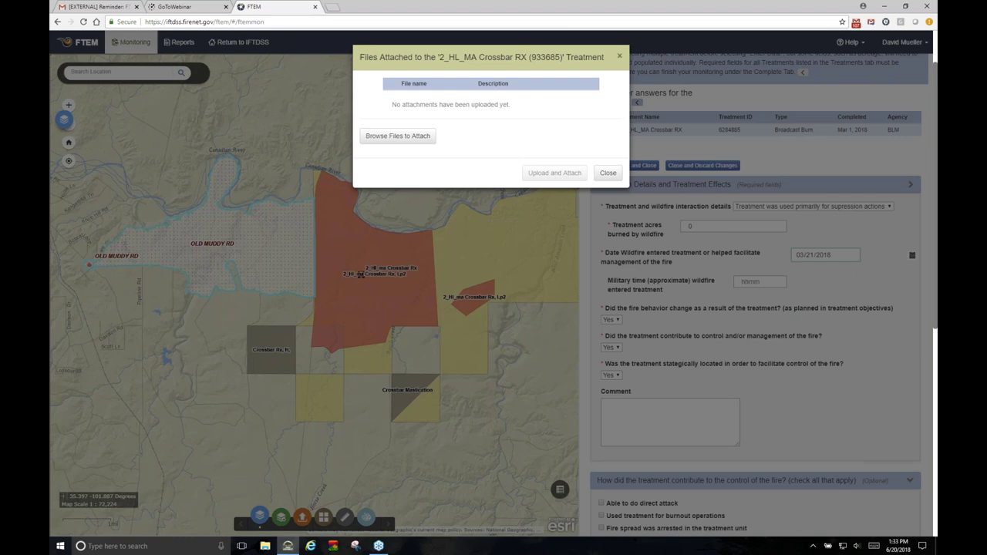
{"action": "left_click", "coordinate": [619, 57]}
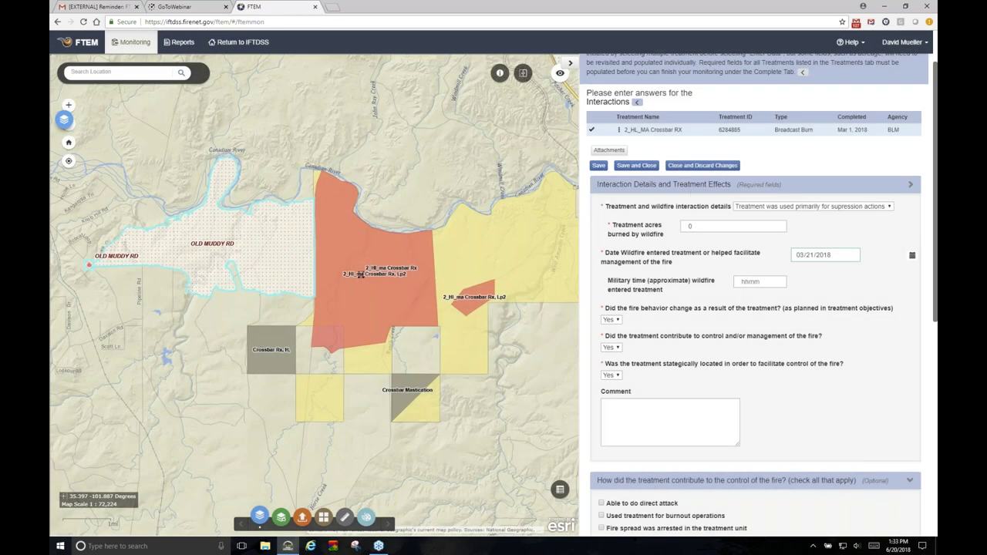
{"action": "left_click", "coordinate": [636, 167]}
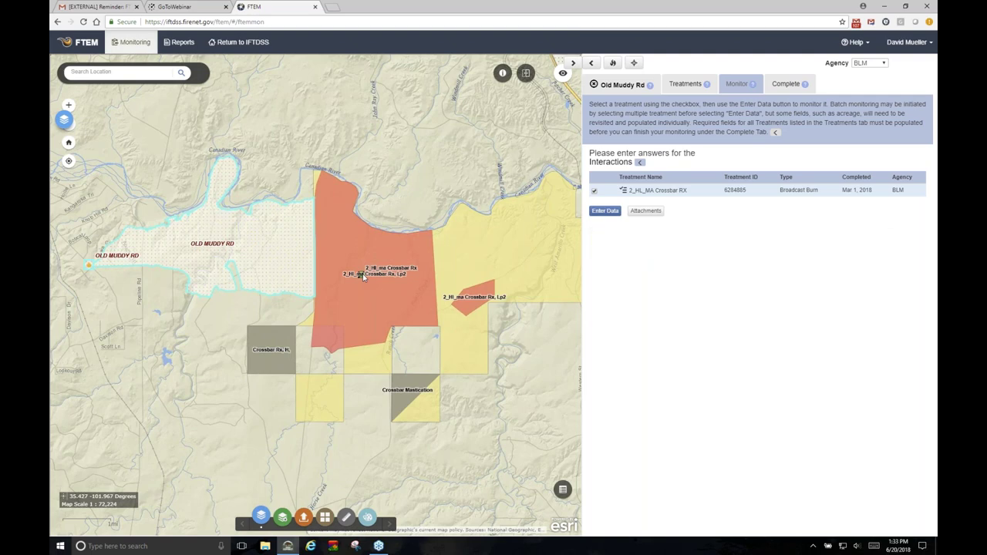
Step: Review the Old Muddy Rd interactions table summary, then return to the 2018 wildfire list
{"action": "left_click", "coordinate": [786, 84]}
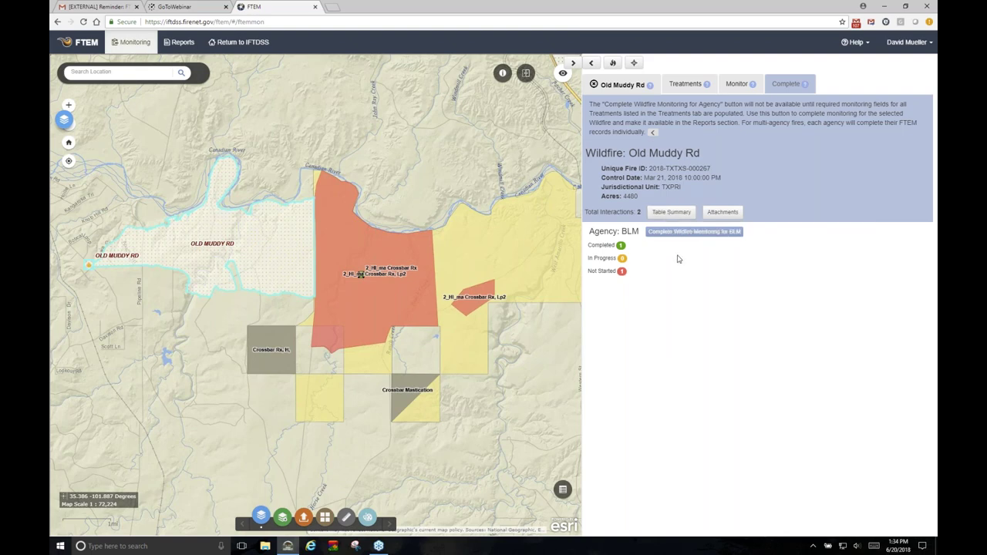
{"action": "left_click", "coordinate": [672, 213]}
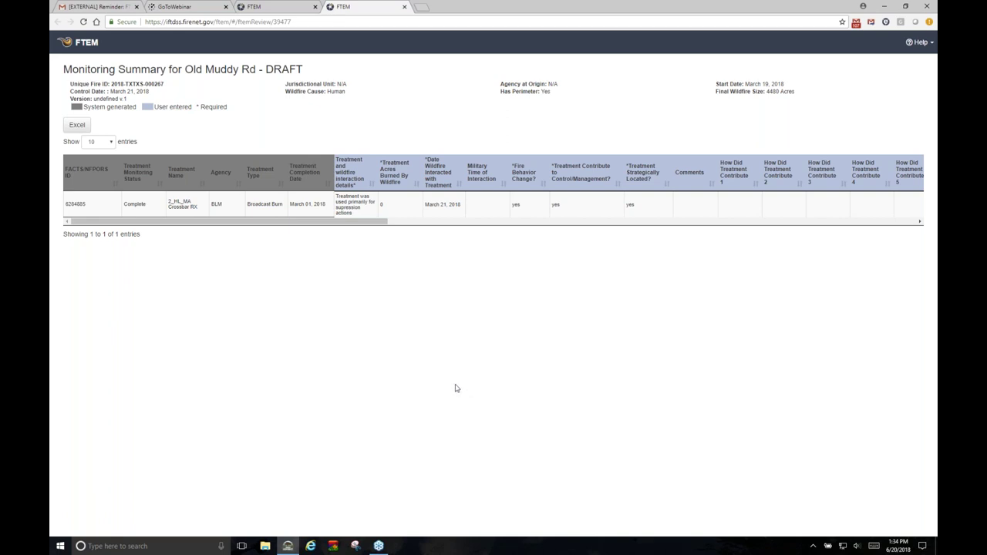
{"action": "left_click", "coordinate": [404, 7]}
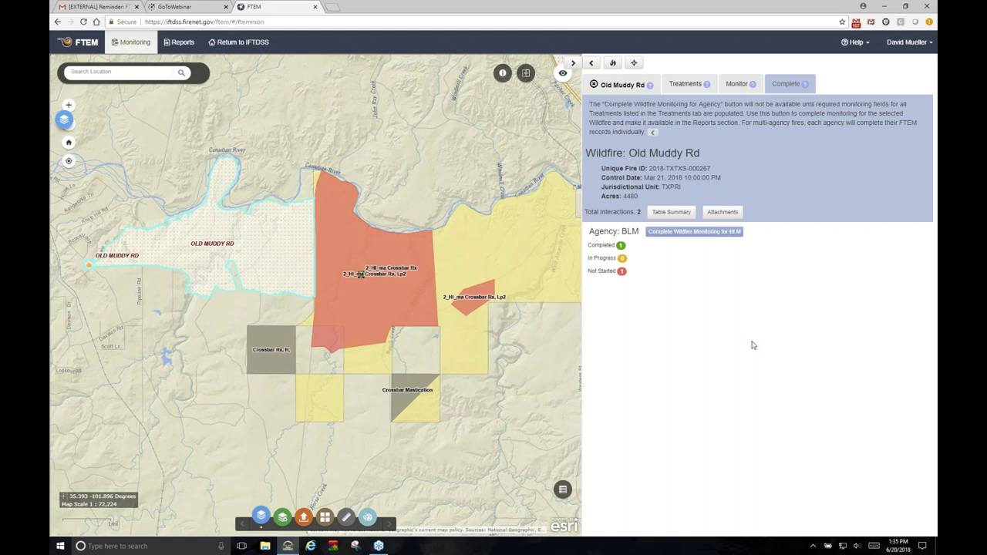
{"action": "left_click", "coordinate": [609, 88]}
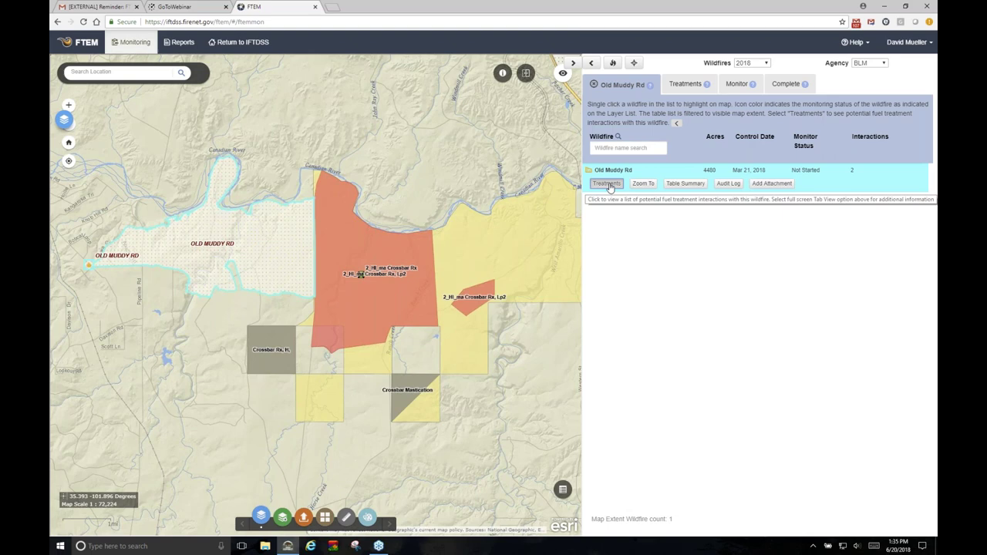
Step: Remove the LP2 (6279148) interaction, keeping only 2_HL_MA Crossbar RX 6284885 selected
{"action": "left_click", "coordinate": [607, 184]}
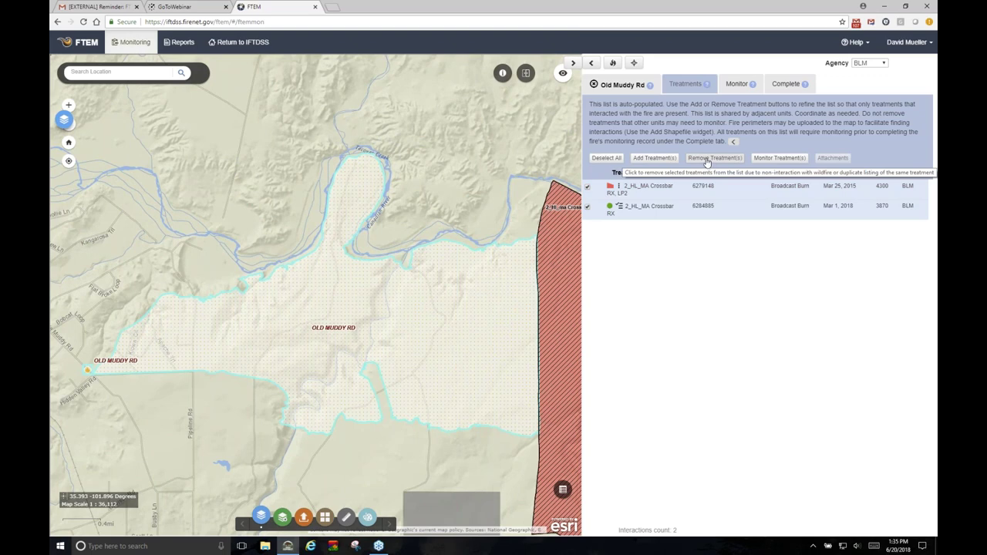
{"action": "left_click", "coordinate": [707, 162]}
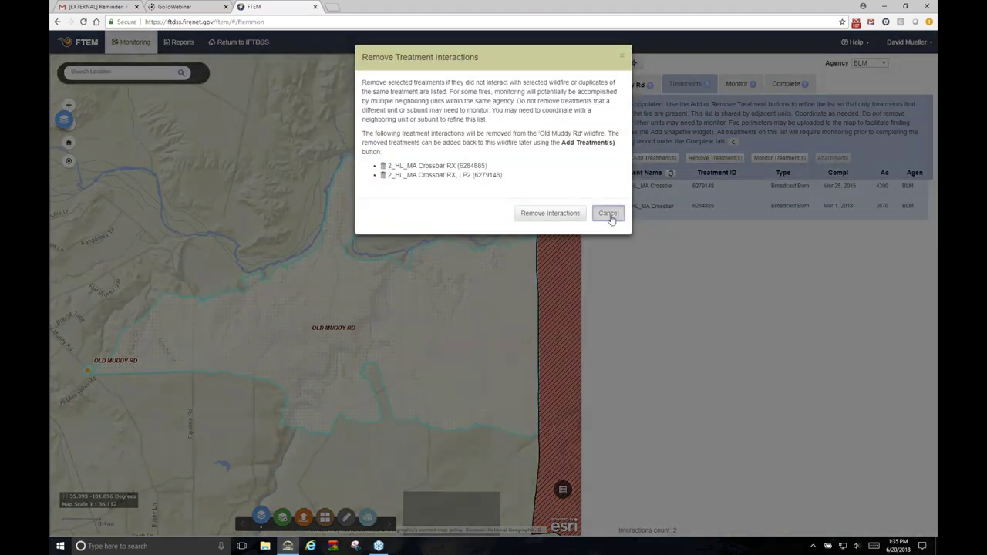
{"action": "left_click", "coordinate": [609, 211]}
{"action": "left_click", "coordinate": [587, 207]}
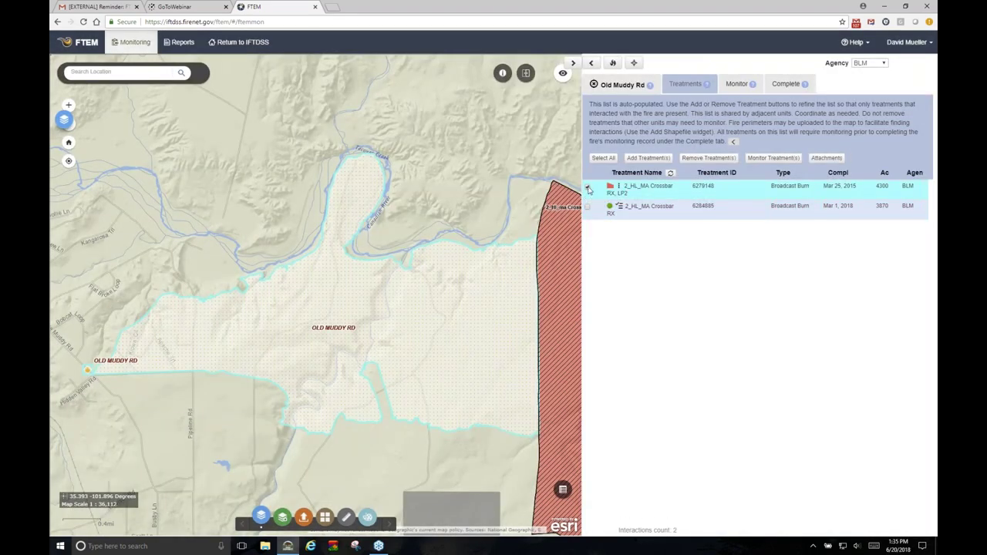
{"action": "left_click", "coordinate": [702, 162]}
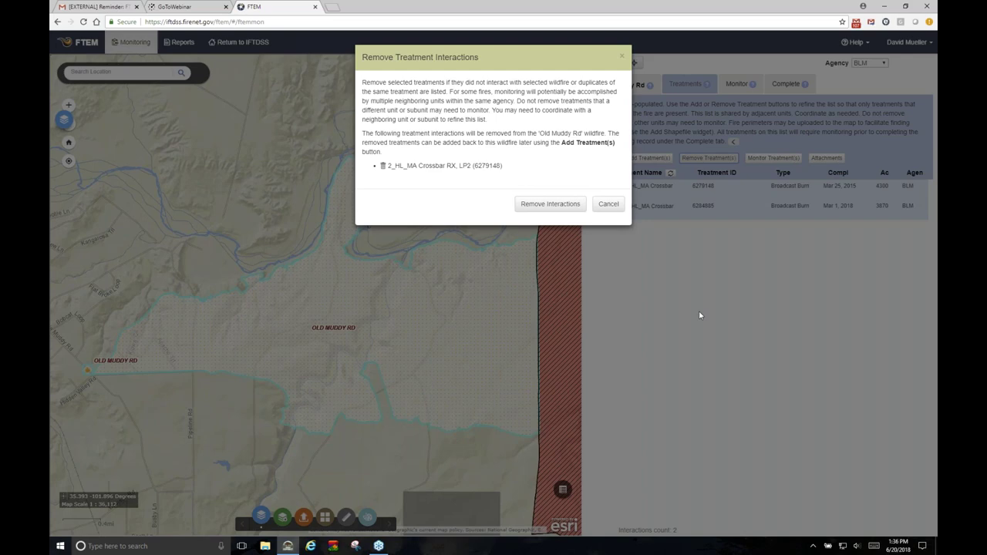
{"action": "left_click", "coordinate": [574, 205]}
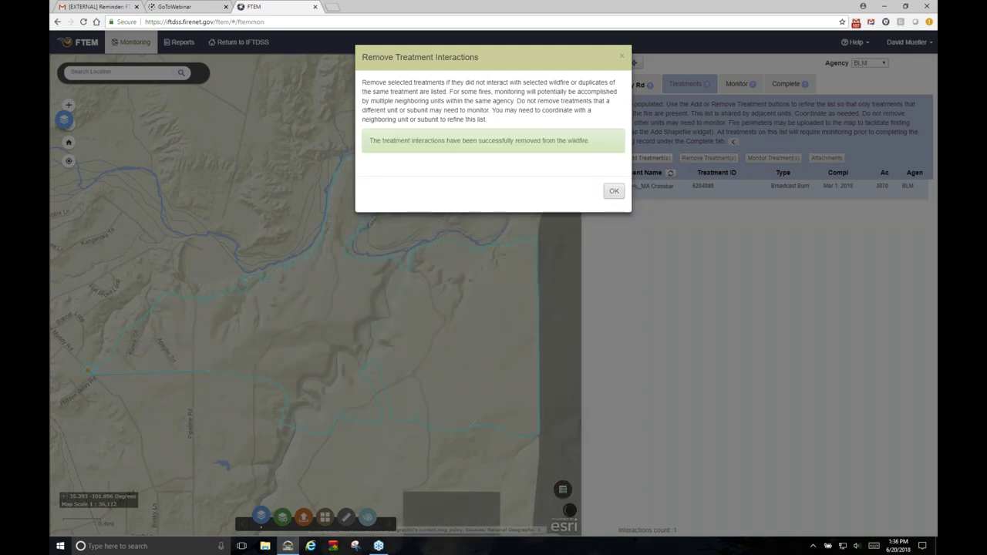
{"action": "left_click", "coordinate": [614, 158]}
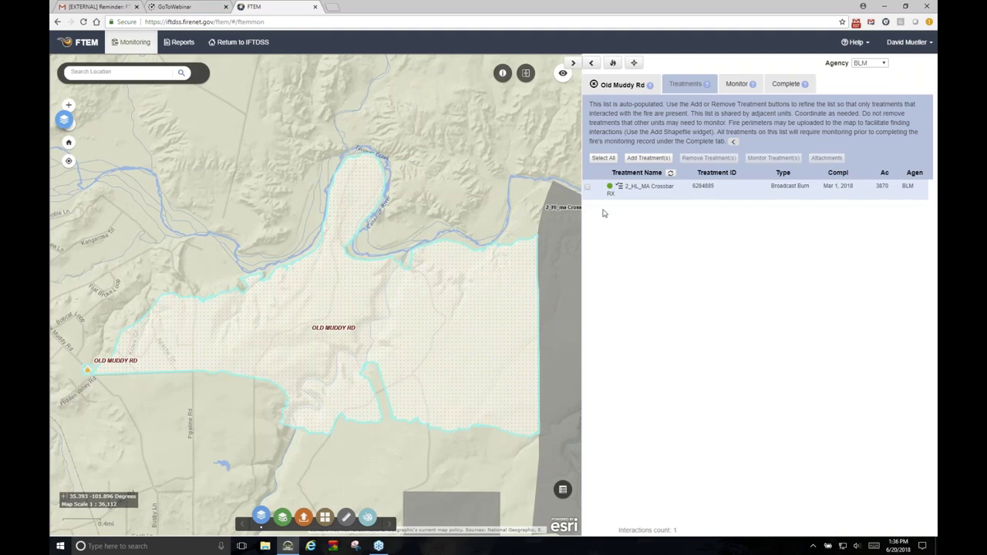
{"action": "left_click", "coordinate": [588, 189]}
{"action": "left_click", "coordinate": [588, 188]}
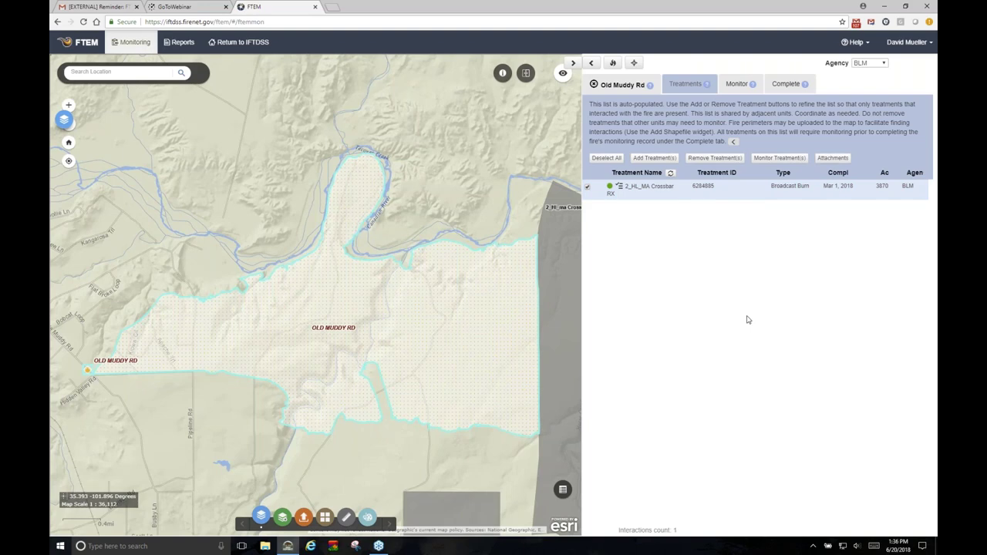
{"action": "left_click", "coordinate": [781, 87]}
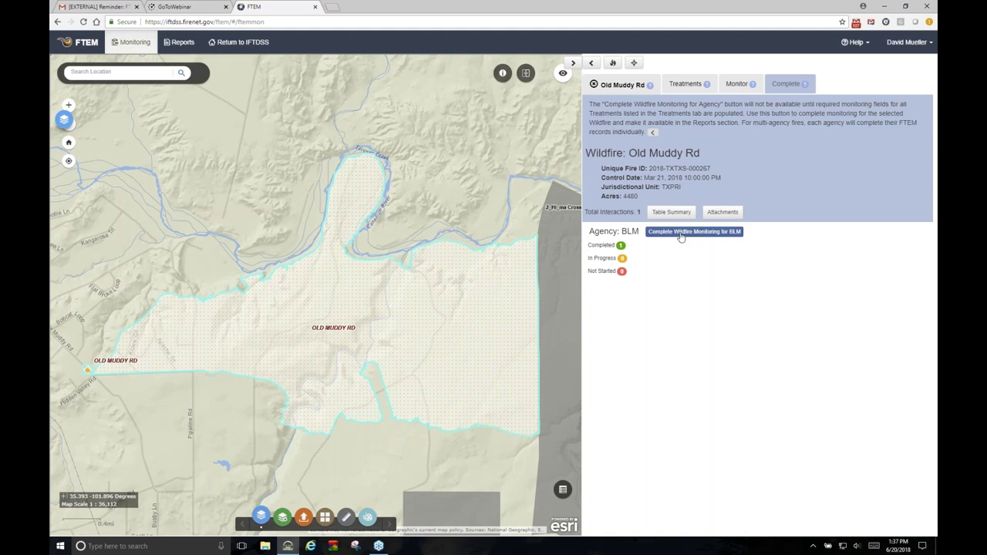
Step: Complete Old Muddy Rd wildfire monitoring for BLM
{"action": "left_click", "coordinate": [681, 234]}
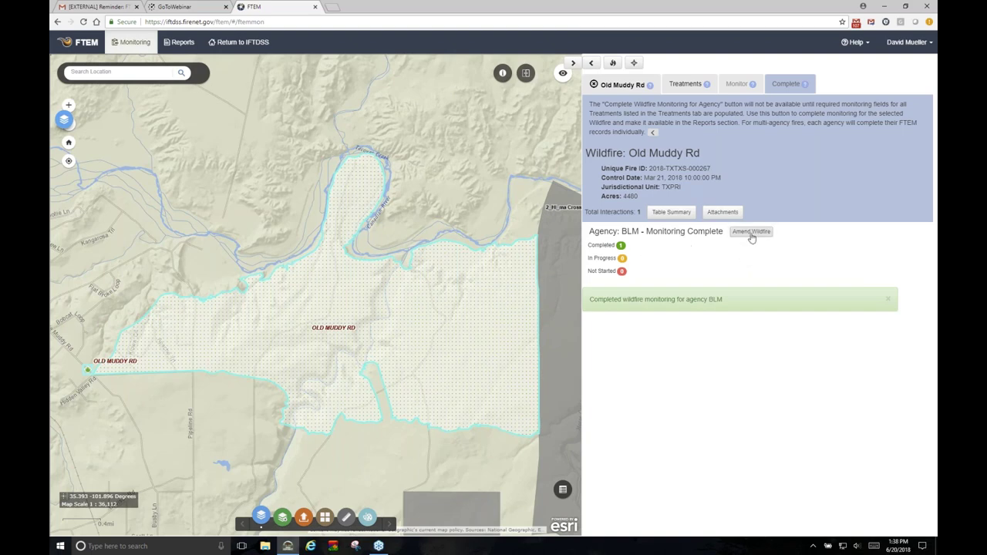
Step: Amend the completed Old Muddy Rd BLM record with justification 'dd', creating Version 2
{"action": "left_click", "coordinate": [752, 233]}
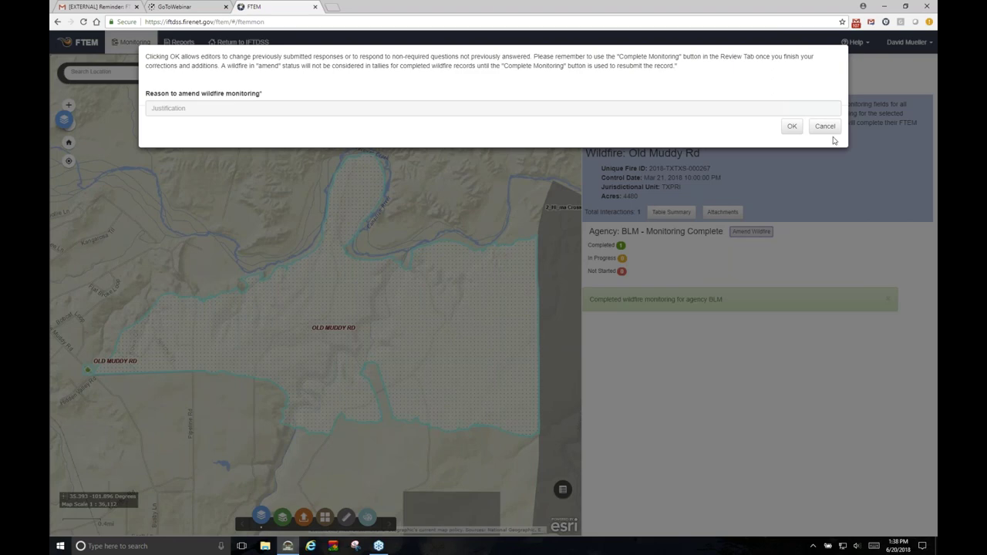
{"action": "left_click", "coordinate": [279, 111]}
{"action": "type", "text": "ddd"}
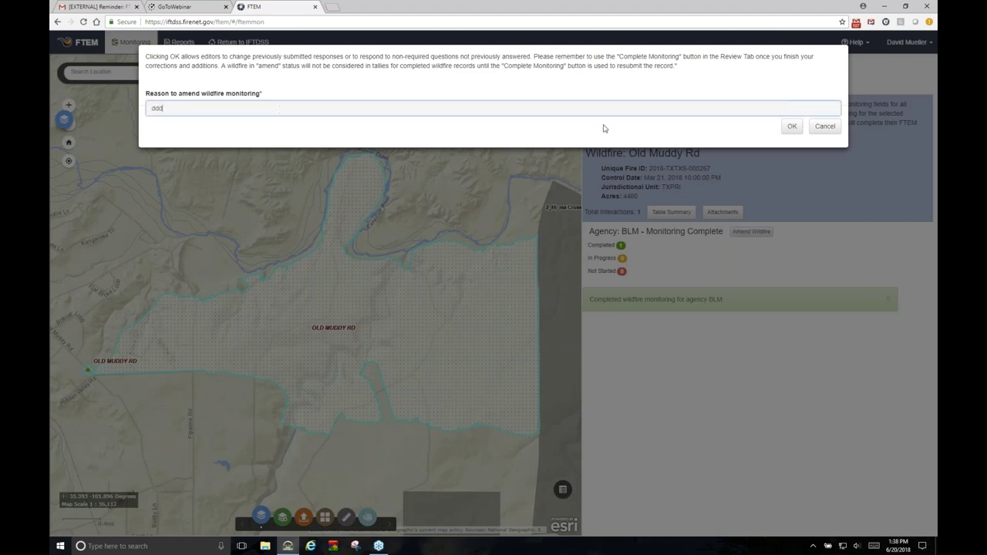
{"action": "left_click", "coordinate": [788, 129]}
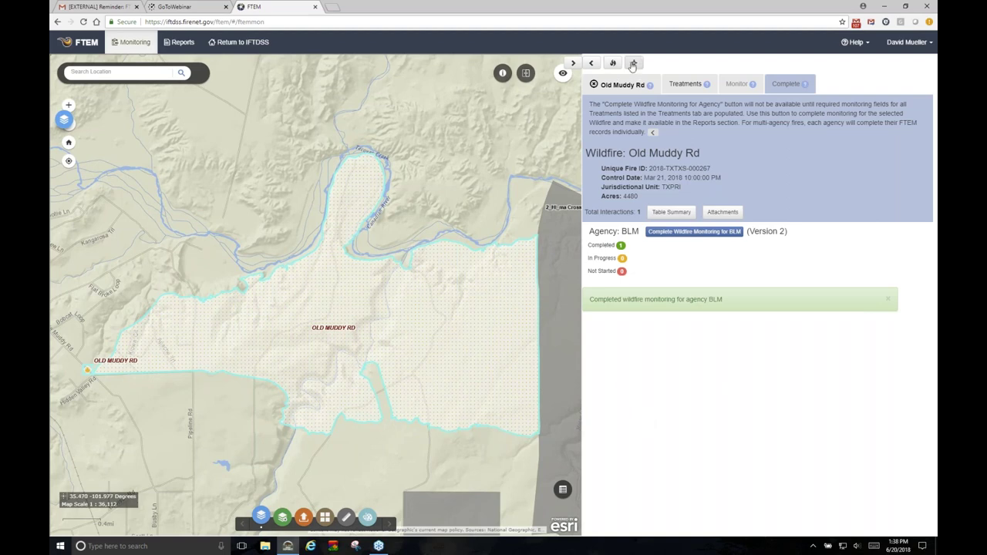
Step: Reset the map to its initial extent, list 2018 wildfires, and pan toward Arizona
{"action": "left_click", "coordinate": [633, 64]}
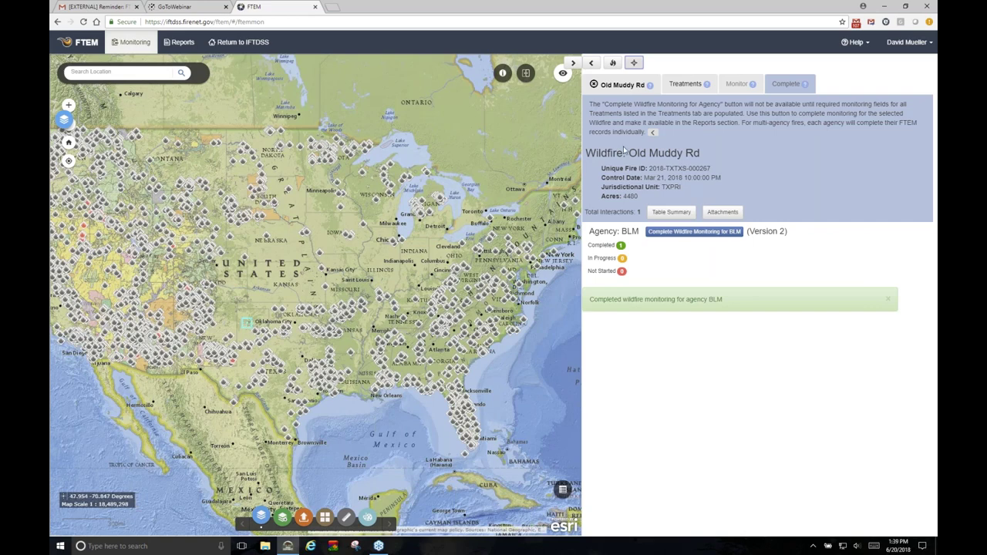
{"action": "left_click", "coordinate": [621, 84]}
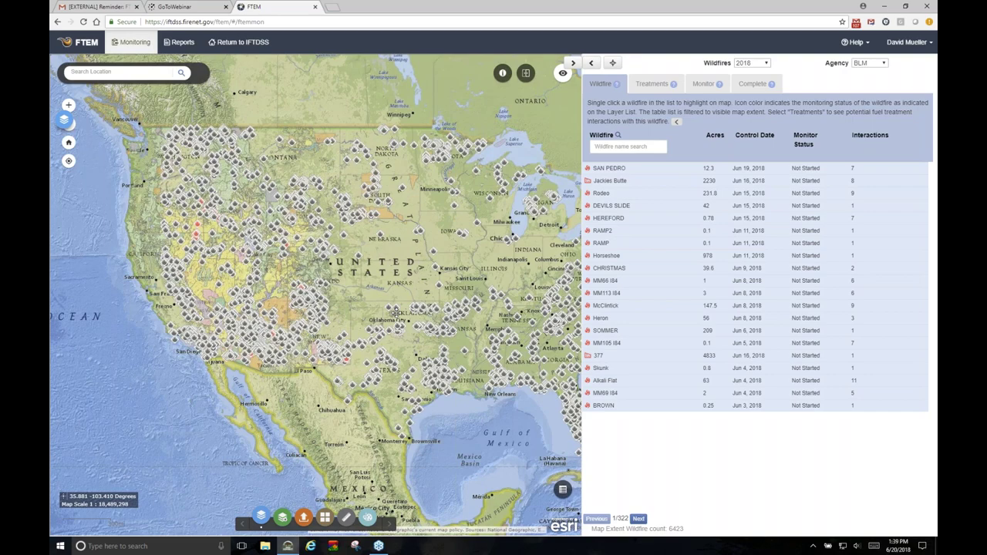
{"action": "left_click_drag", "start_coordinate": [233, 320], "coordinate": [426, 313]}
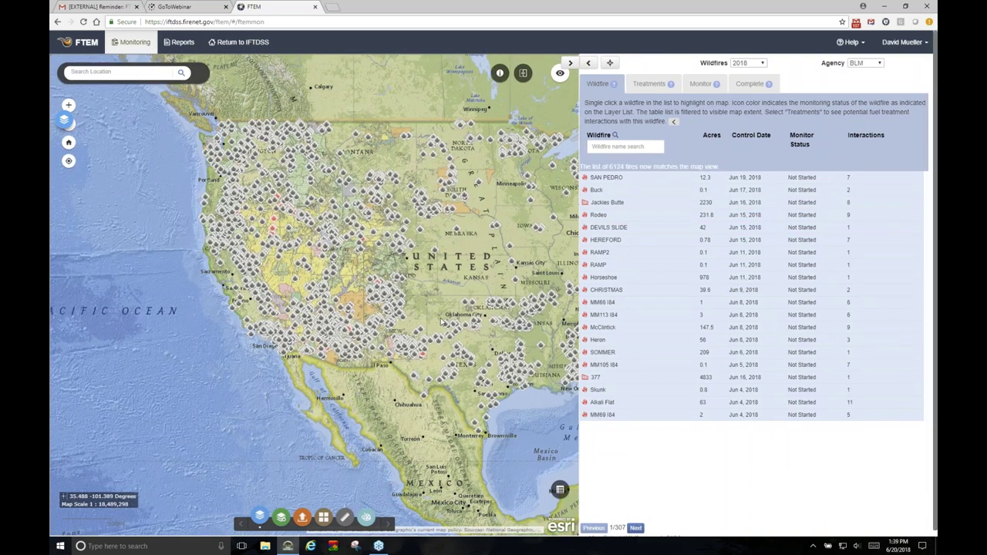
{"action": "scroll", "coordinate": [406, 336], "scroll_direction": "up", "scroll_amount": 2}
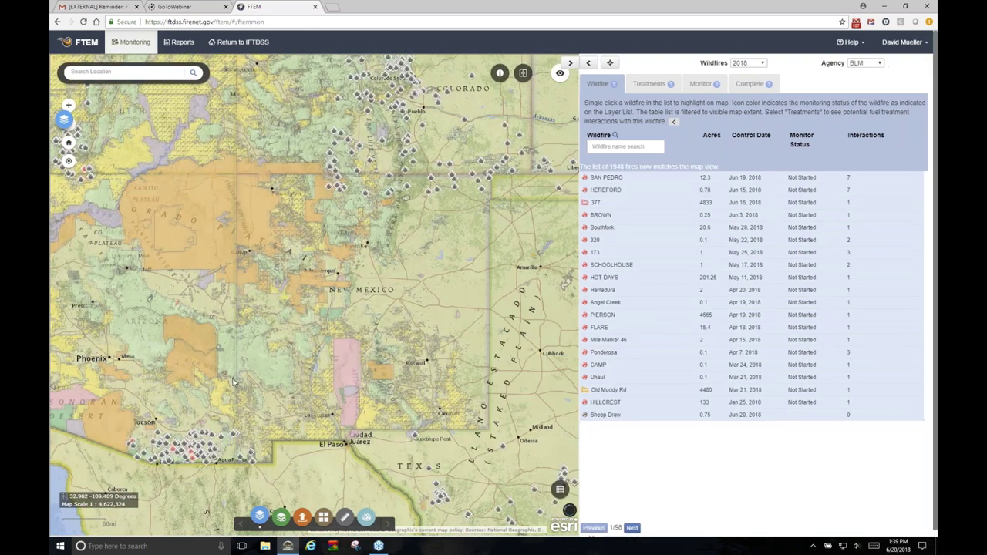
{"action": "left_click_drag", "start_coordinate": [233, 381], "coordinate": [446, 328]}
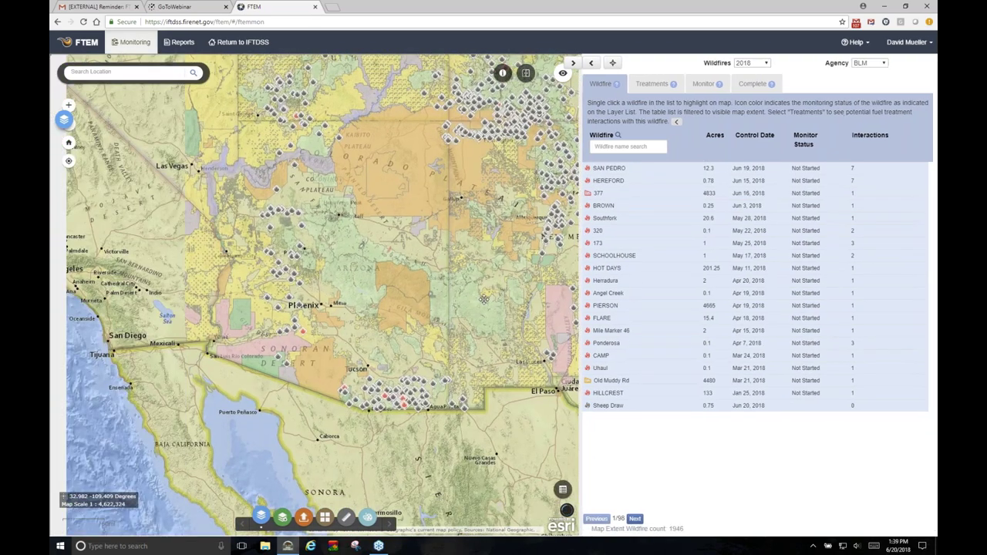
{"action": "scroll", "coordinate": [494, 316], "scroll_direction": "up", "scroll_amount": 1}
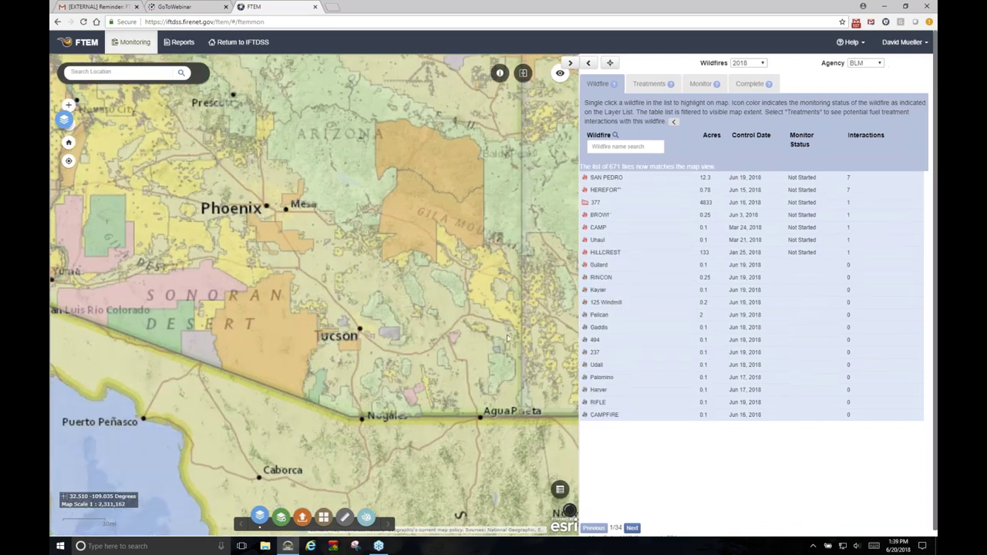
{"action": "scroll", "coordinate": [378, 358], "scroll_direction": "up", "scroll_amount": 1}
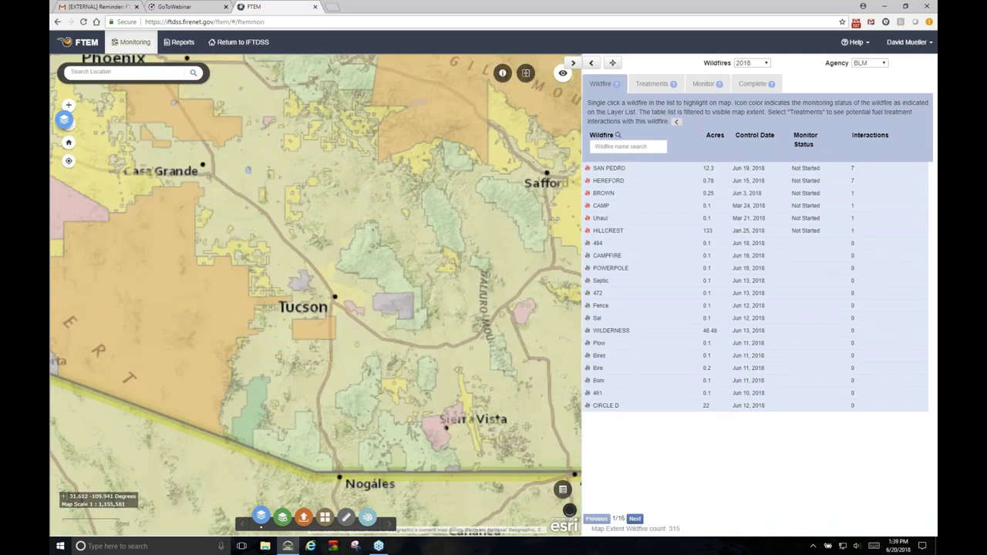
Step: Zoom in along the Arizona border past Nogales, Bisbee, Sierra Vista and Verbena
{"action": "left_click_drag", "start_coordinate": [501, 385], "coordinate": [415, 210]}
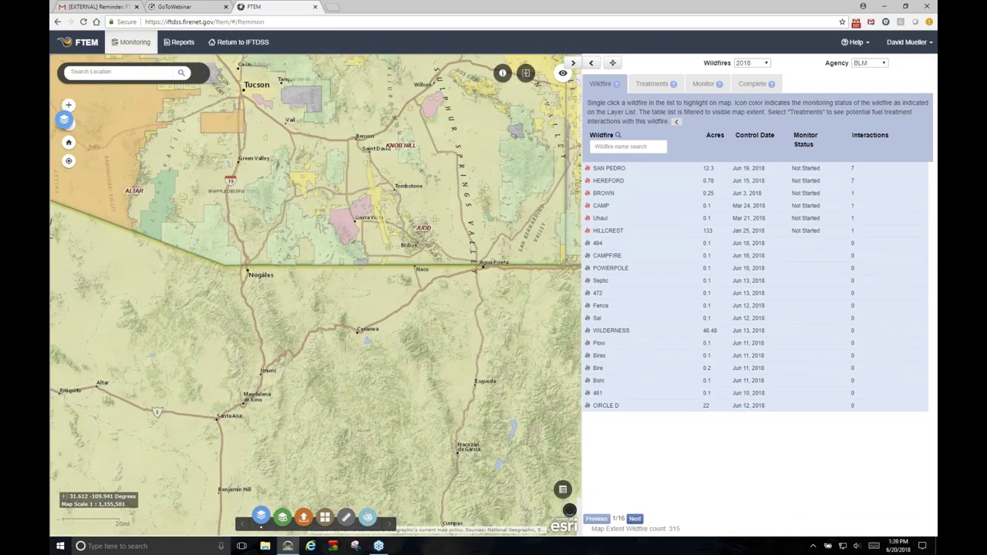
{"action": "scroll", "coordinate": [449, 231], "scroll_direction": "up", "scroll_amount": 1}
{"action": "scroll", "coordinate": [404, 208], "scroll_direction": "up", "scroll_amount": 1}
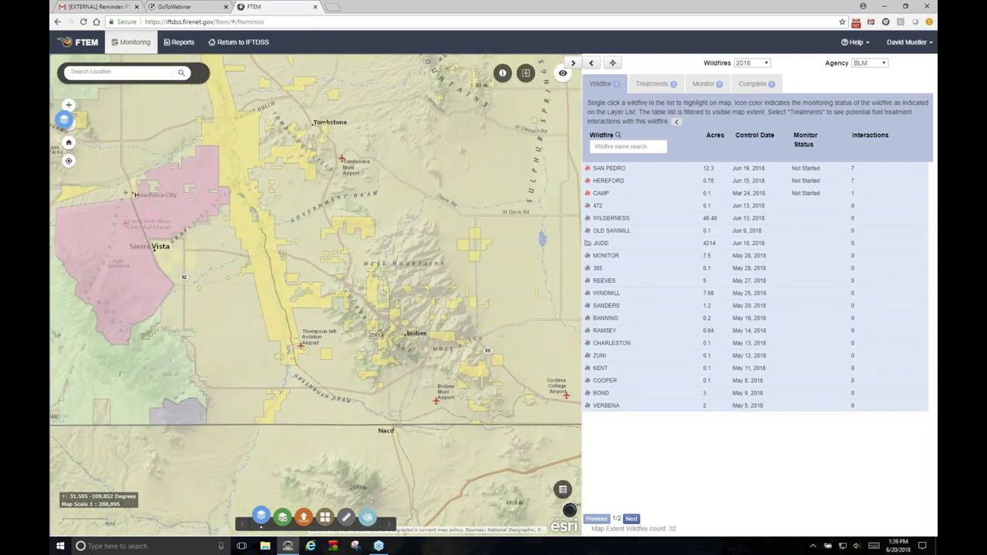
{"action": "left_click_drag", "start_coordinate": [447, 274], "coordinate": [472, 224]}
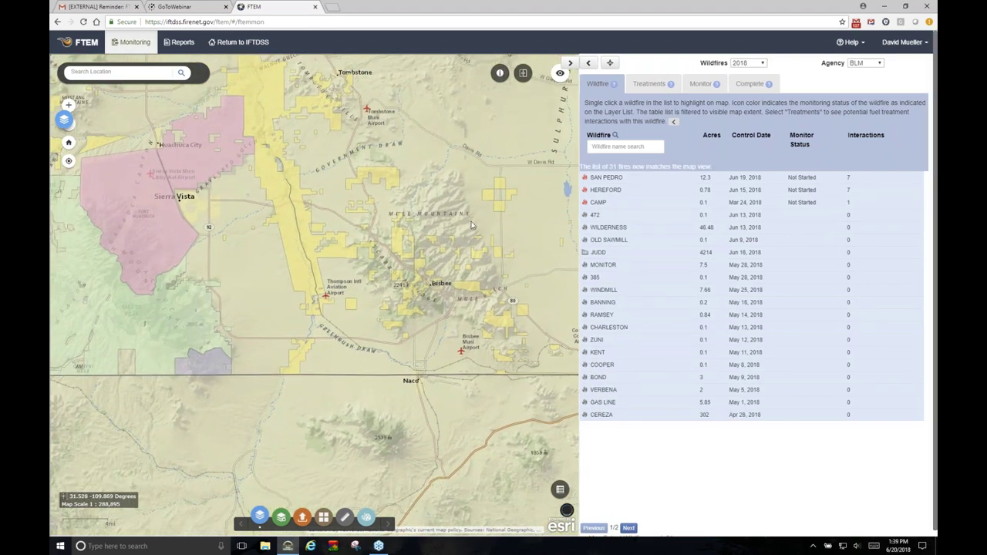
{"action": "left_click_drag", "start_coordinate": [529, 239], "coordinate": [388, 250]}
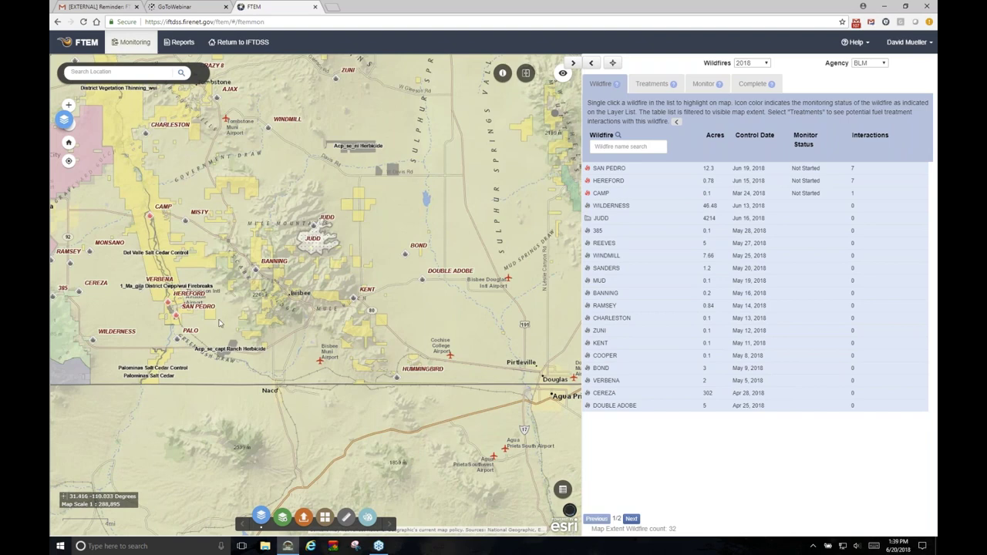
{"action": "scroll", "coordinate": [219, 323], "scroll_direction": "up", "scroll_amount": 2}
{"action": "scroll", "coordinate": [325, 324], "scroll_direction": "up", "scroll_amount": 1}
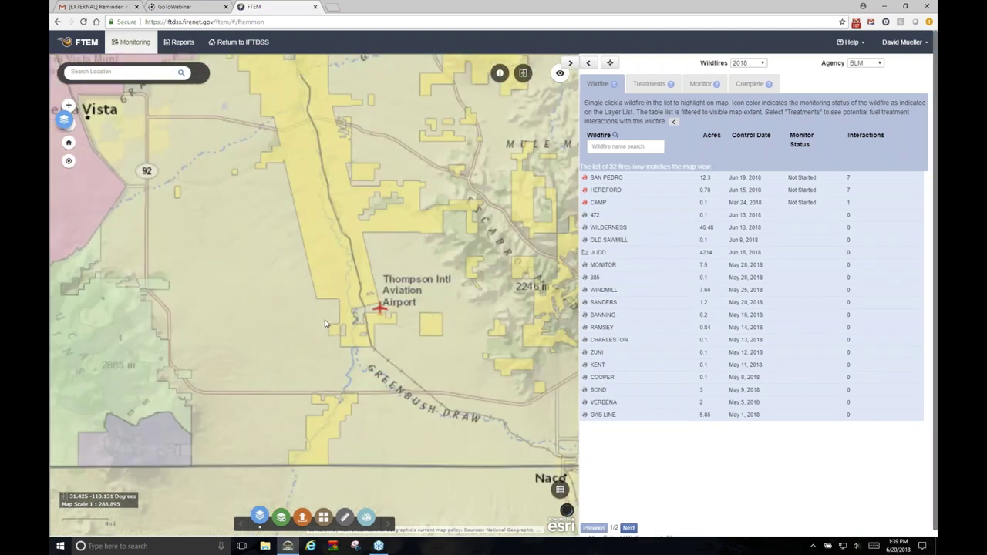
{"action": "scroll", "coordinate": [394, 312], "scroll_direction": "up", "scroll_amount": 2}
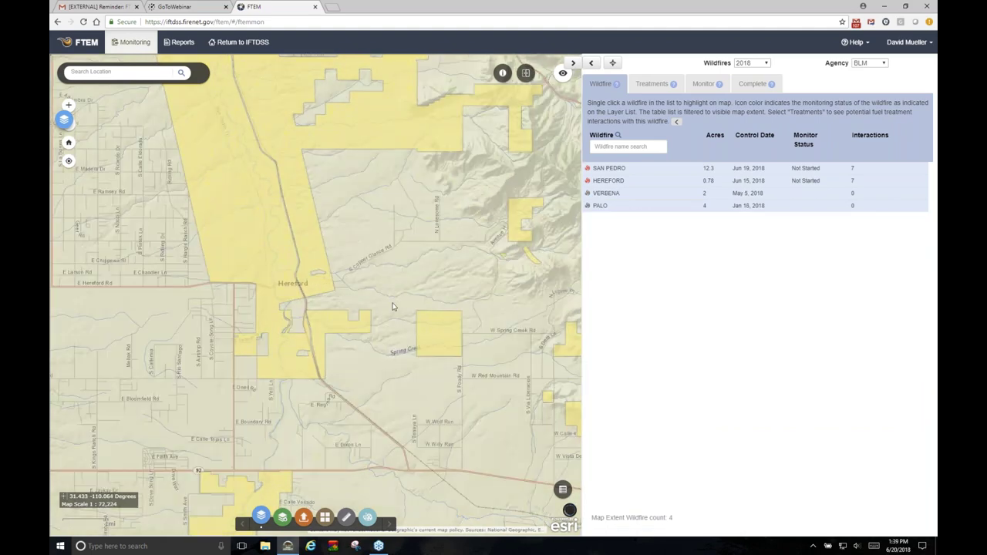
{"action": "scroll", "coordinate": [392, 307], "scroll_direction": "up", "scroll_amount": 1}
{"action": "left_click_drag", "start_coordinate": [348, 288], "coordinate": [506, 305]}
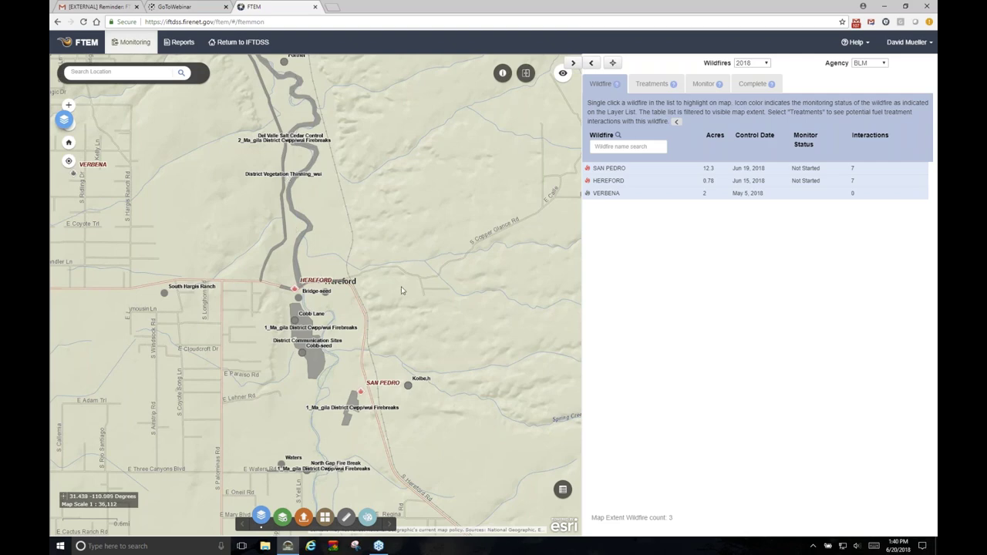
Step: Pan and zoom around Hereford until only the HEREFORD fire remains listed
{"action": "left_click_drag", "start_coordinate": [374, 175], "coordinate": [445, 490]}
{"action": "left_click_drag", "start_coordinate": [427, 268], "coordinate": [324, 116]}
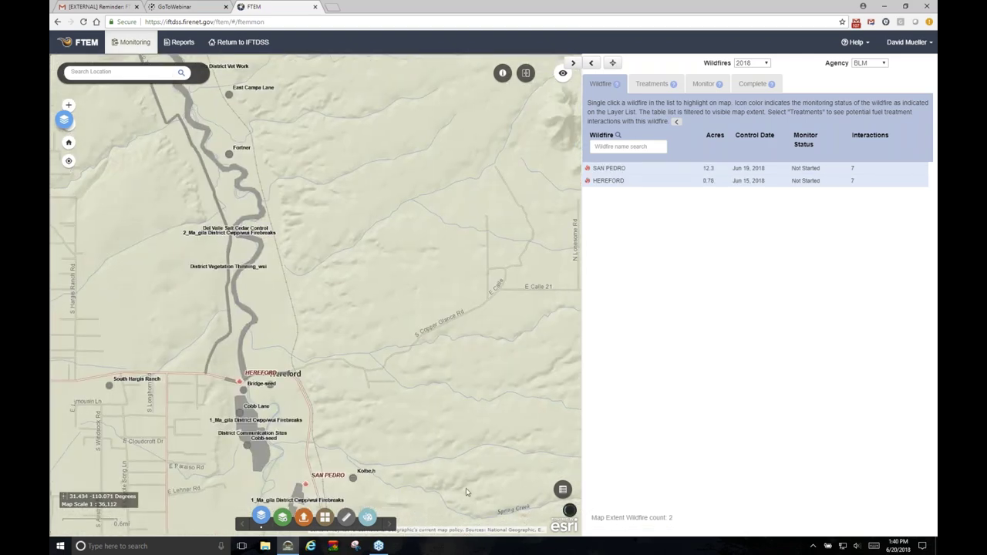
{"action": "left_click_drag", "start_coordinate": [429, 378], "coordinate": [492, 253]}
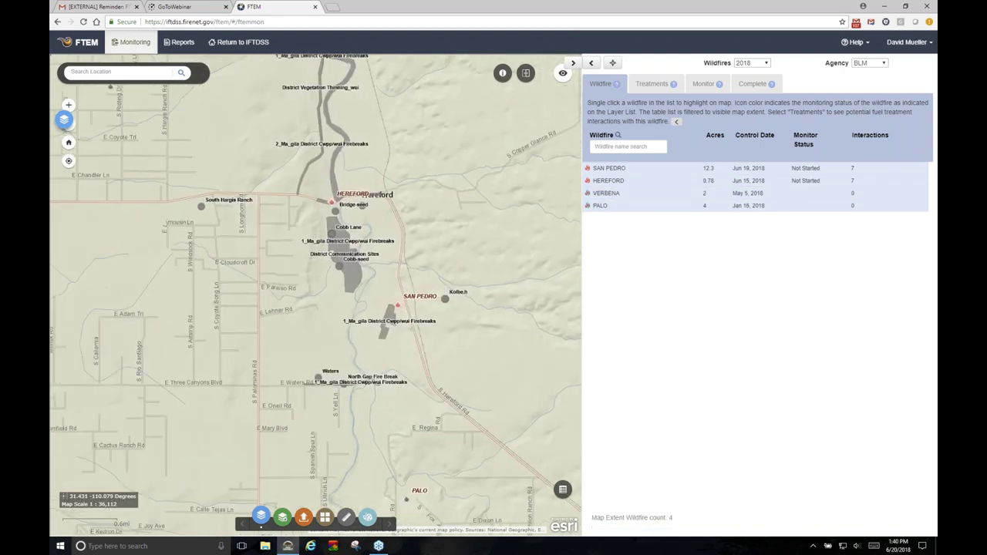
{"action": "scroll", "coordinate": [302, 300], "scroll_direction": "up", "scroll_amount": 1}
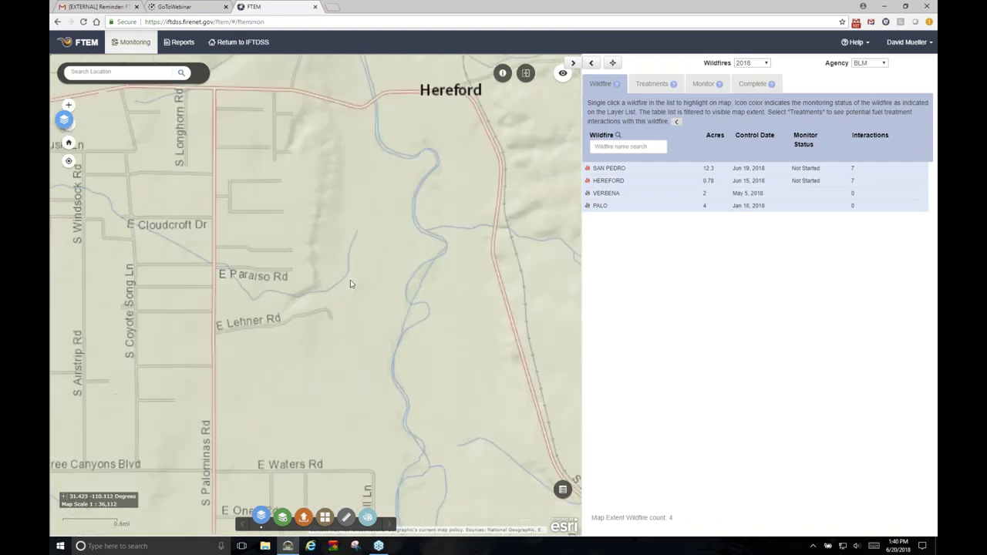
{"action": "scroll", "coordinate": [367, 235], "scroll_direction": "down", "scroll_amount": 1}
{"action": "scroll", "coordinate": [502, 335], "scroll_direction": "up", "scroll_amount": 1}
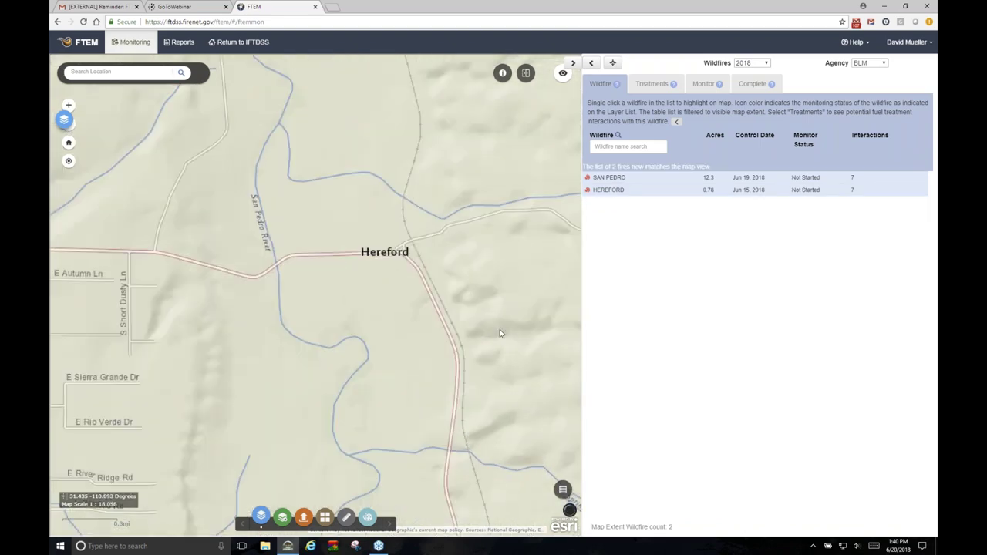
{"action": "scroll", "coordinate": [504, 338], "scroll_direction": "up", "scroll_amount": 1}
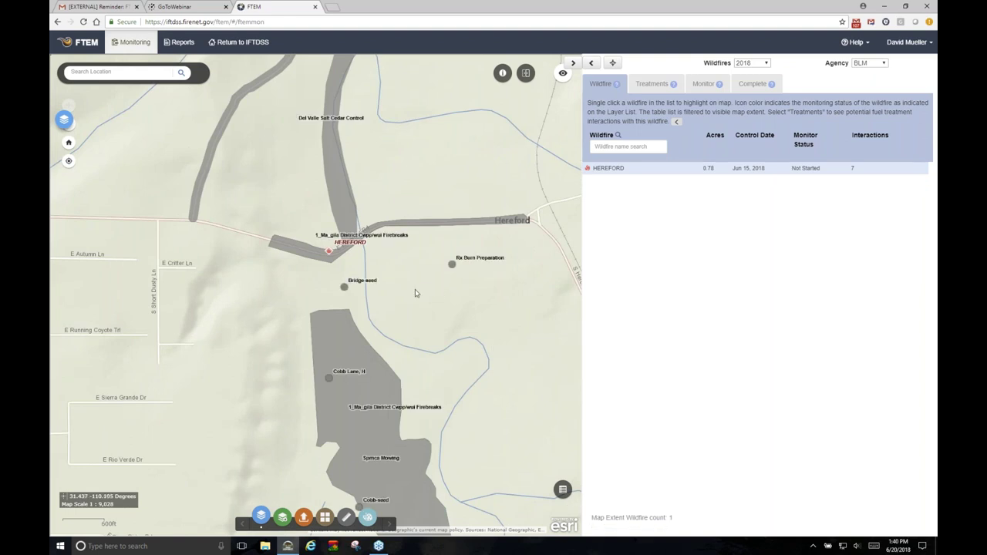
{"action": "left_click_drag", "start_coordinate": [415, 289], "coordinate": [440, 311]}
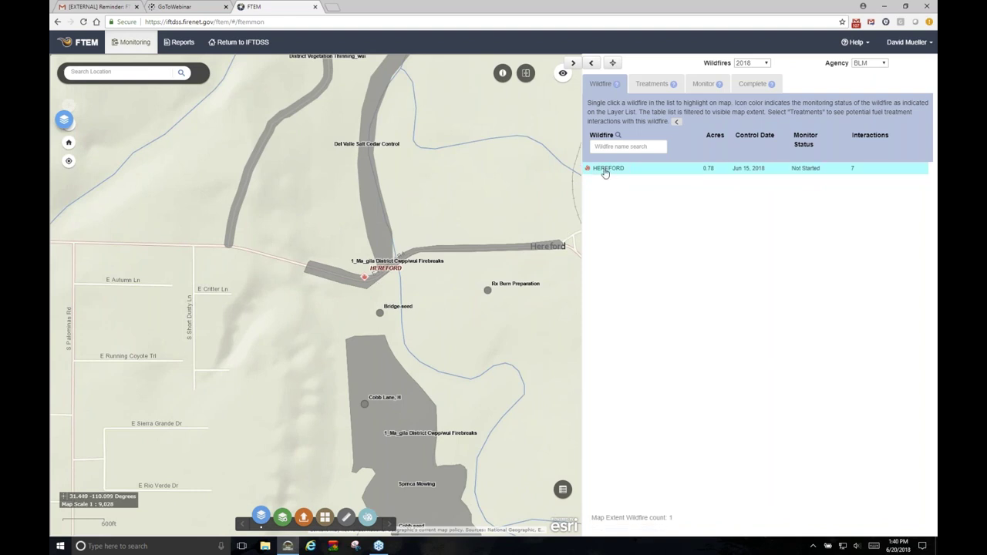
Step: Open the HEREFORD wildfire and check the Bridge-seed treatment's popup details on the map
{"action": "left_click", "coordinate": [606, 170]}
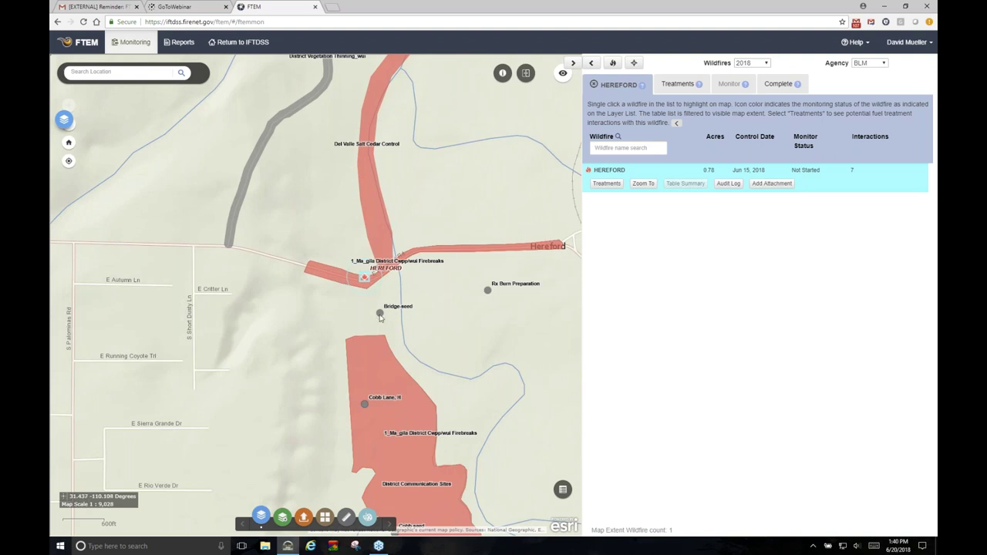
{"action": "left_click", "coordinate": [380, 313]}
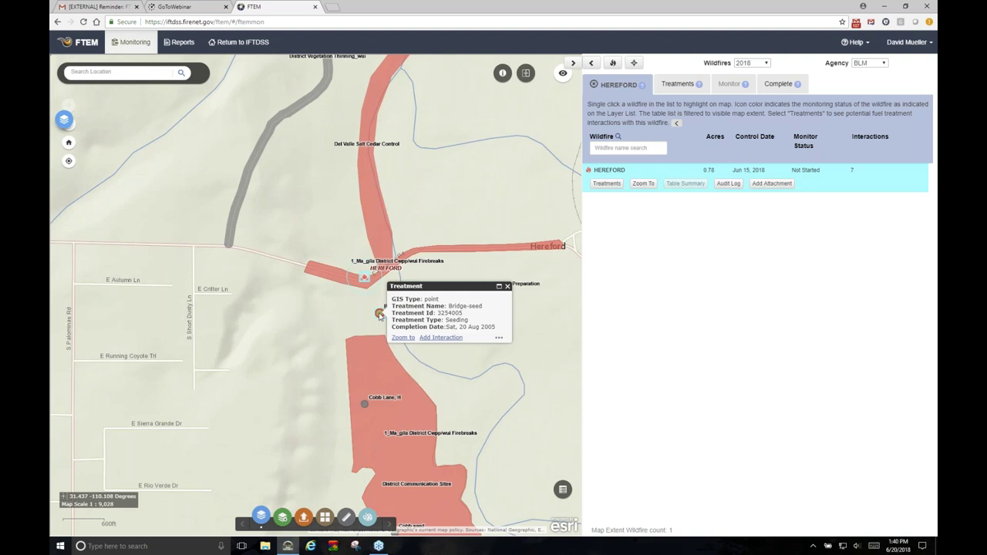
{"action": "left_click", "coordinate": [507, 286]}
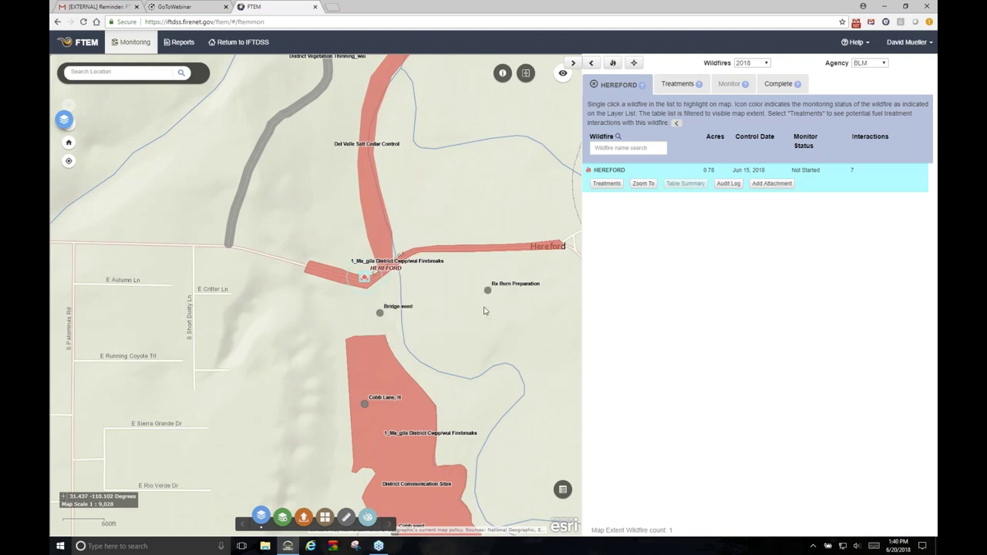
Step: List HEREFORD's treatments, bring them into view, and tick District Communication Sites and 1_MA_Gila District 6285449
{"action": "left_click", "coordinate": [607, 183]}
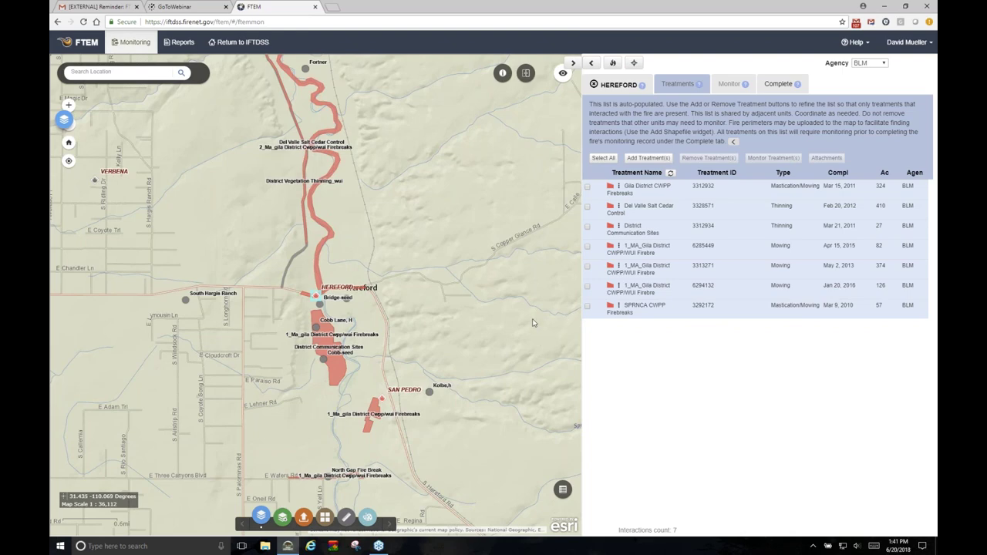
{"action": "scroll", "coordinate": [473, 339], "scroll_direction": "up", "scroll_amount": 1}
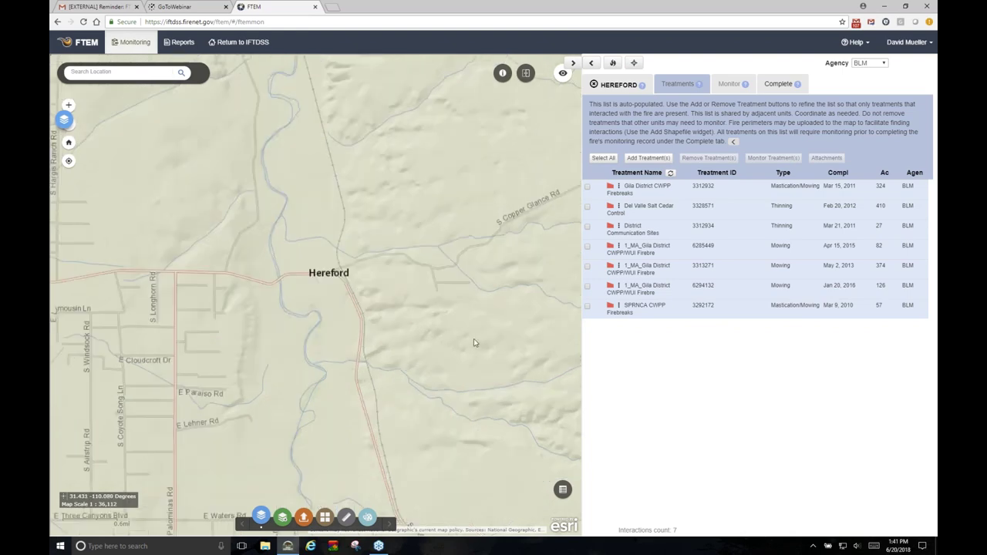
{"action": "left_click_drag", "start_coordinate": [419, 267], "coordinate": [554, 295]}
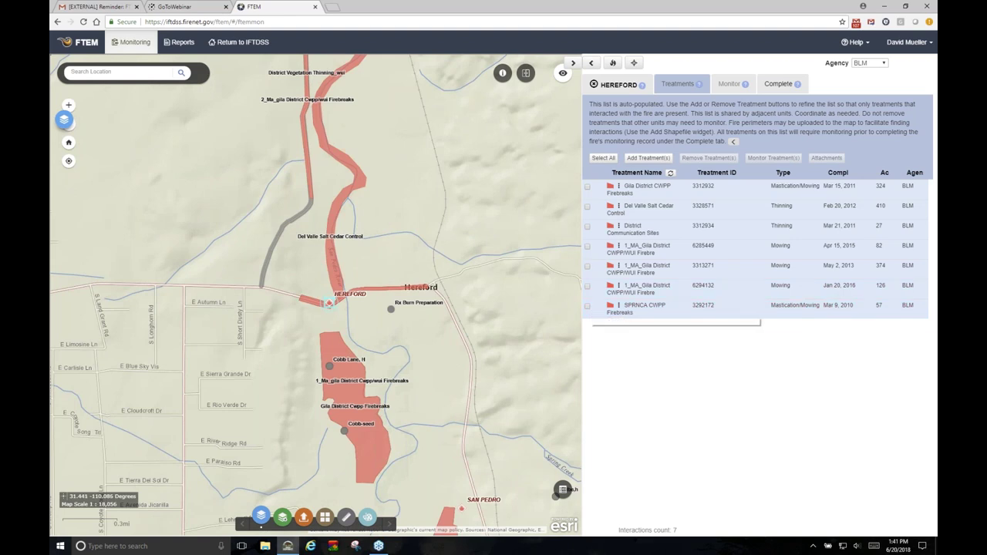
{"action": "left_click", "coordinate": [587, 248]}
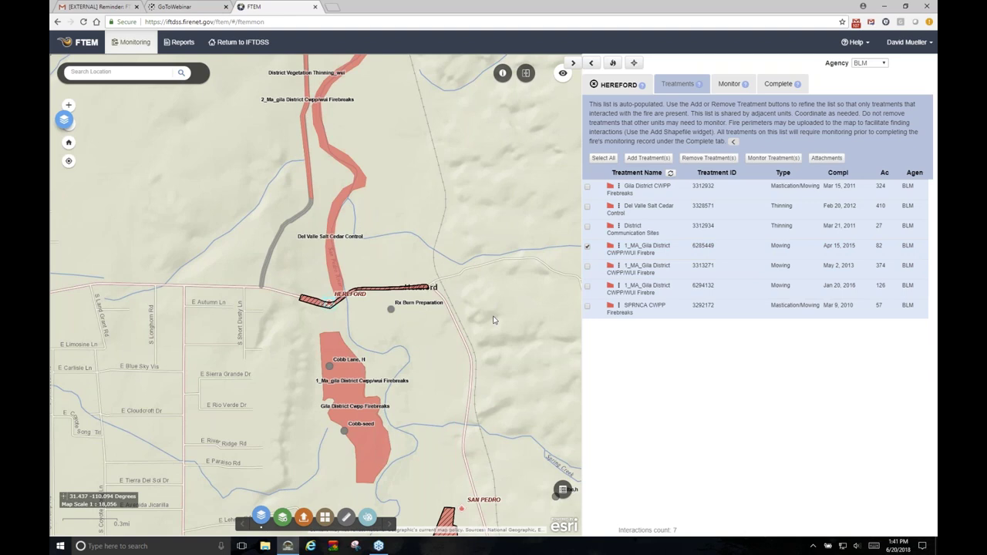
{"action": "left_click", "coordinate": [587, 227]}
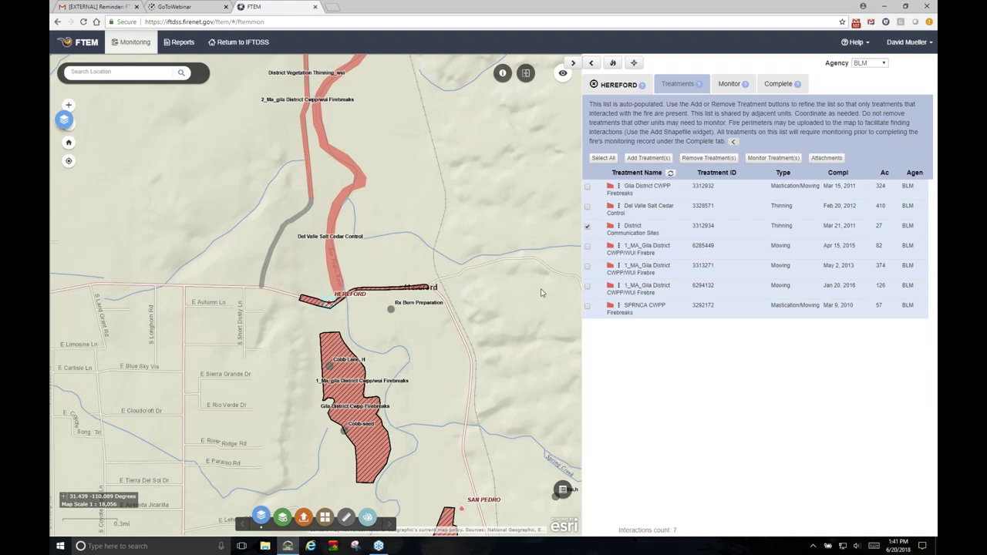
{"action": "left_click", "coordinate": [587, 247]}
{"action": "scroll", "coordinate": [384, 343], "scroll_direction": "up", "scroll_amount": 1}
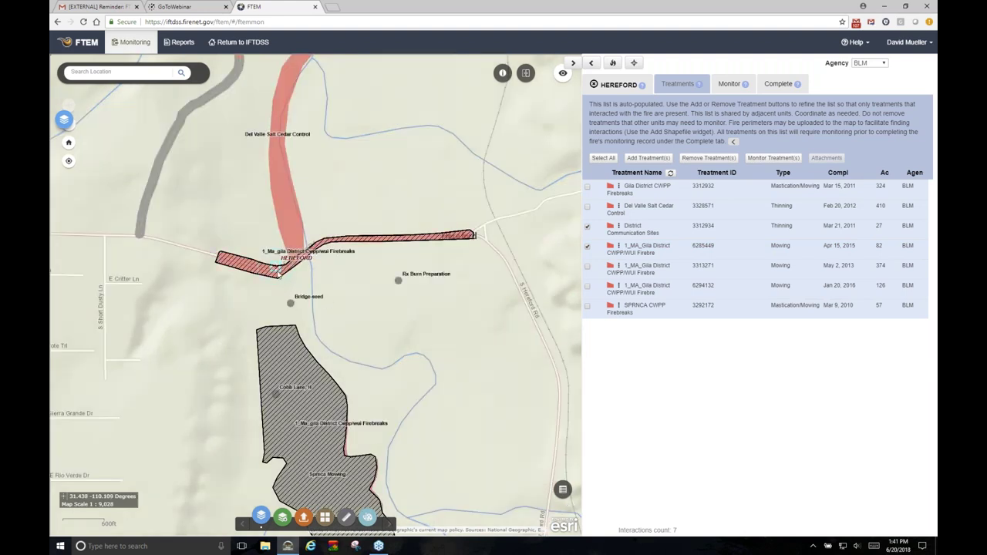
Step: Read the HEREFORD fire's attribute popup, then tick Del Valle Salt Cedar Control
{"action": "left_click", "coordinate": [275, 268]}
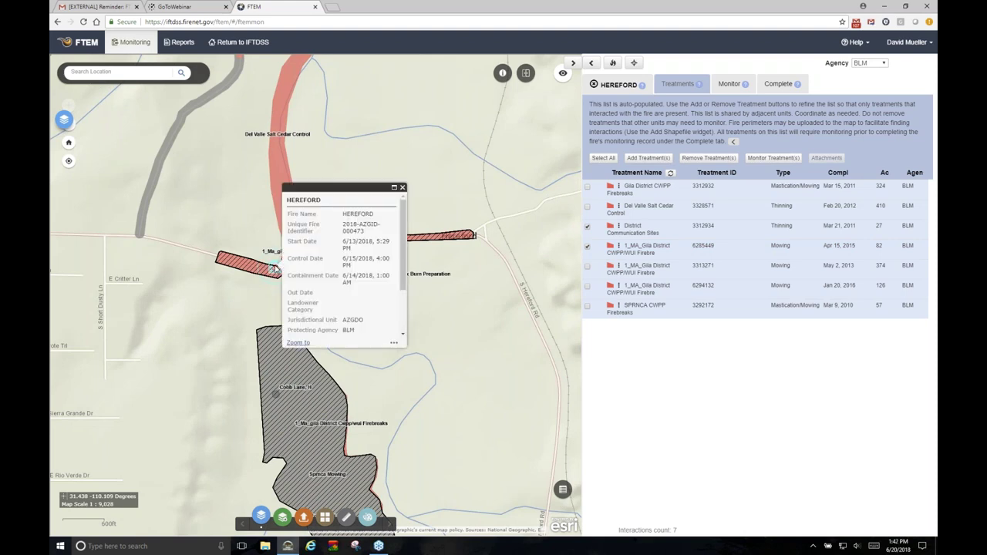
{"action": "scroll", "coordinate": [400, 307], "scroll_direction": "down", "scroll_amount": 1}
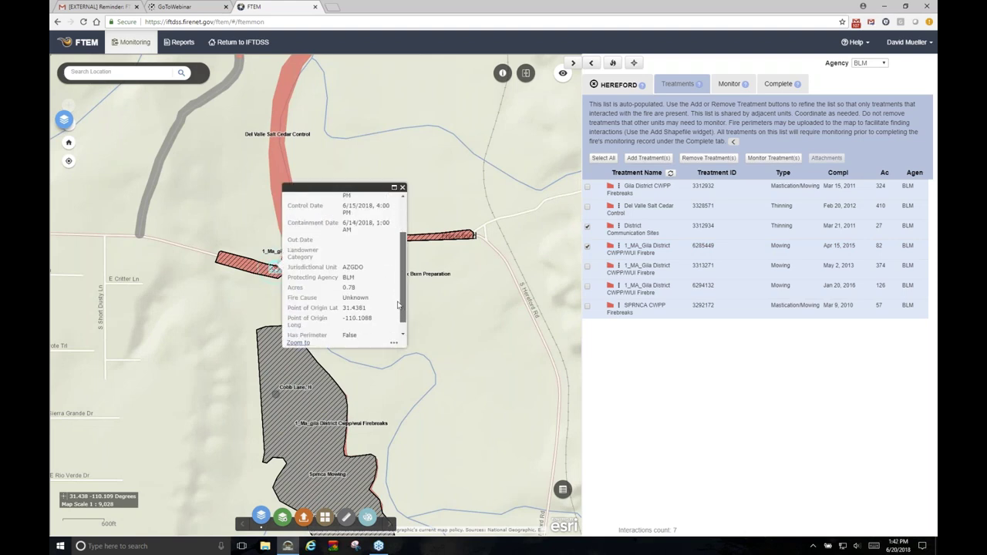
{"action": "scroll", "coordinate": [400, 306], "scroll_direction": "up", "scroll_amount": 3}
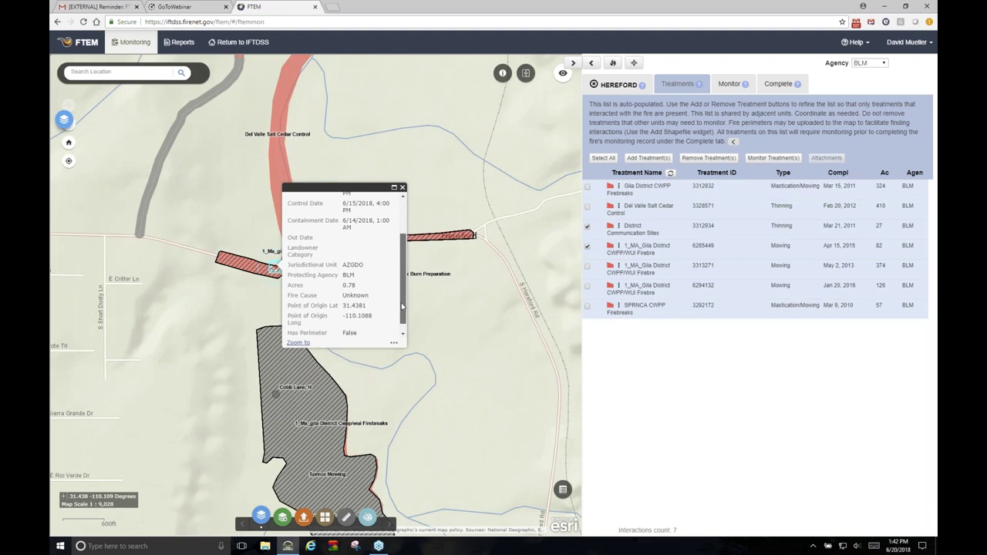
{"action": "left_click", "coordinate": [402, 188]}
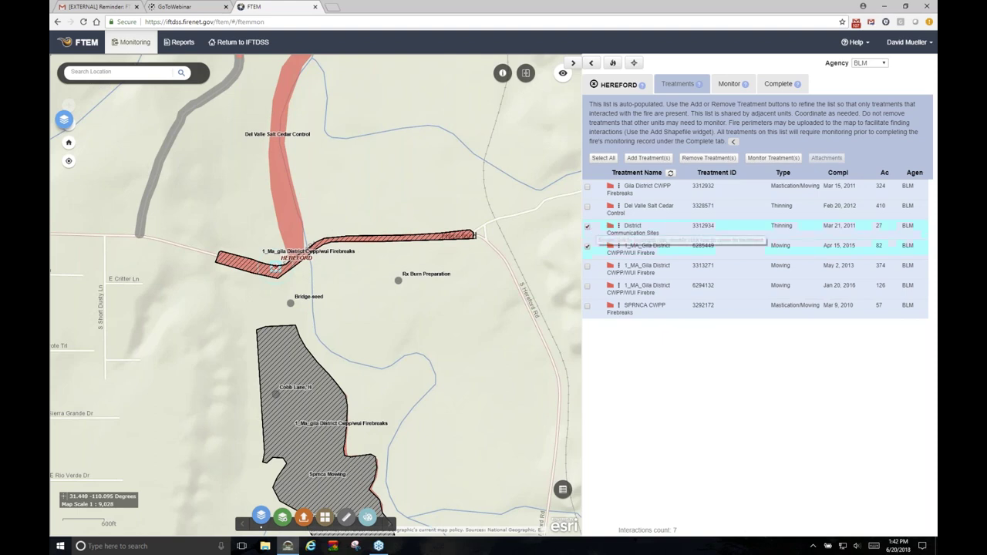
{"action": "left_click", "coordinate": [587, 207]}
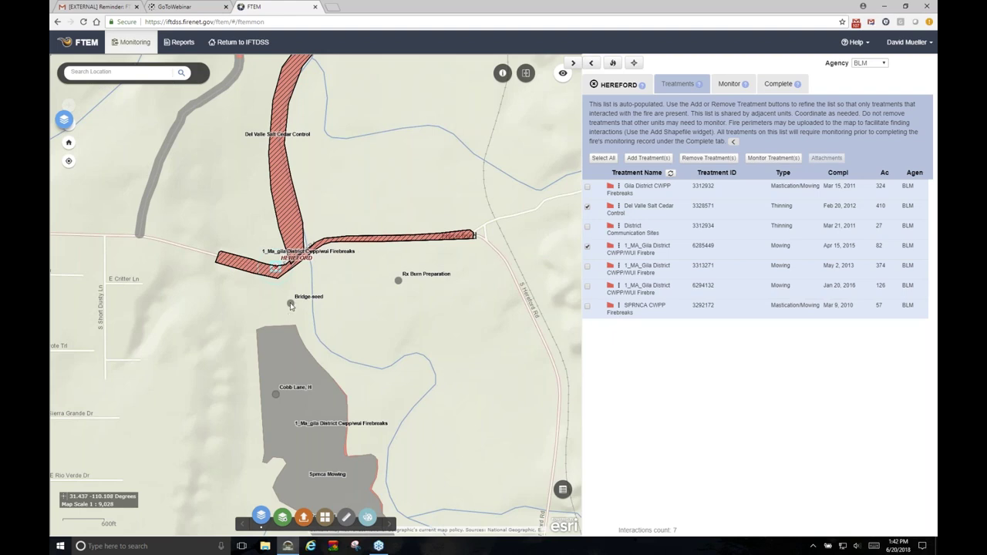
Step: Add the Bridge-seed treatment point as a HEREFORD interaction from its popup
{"action": "left_click", "coordinate": [291, 304]}
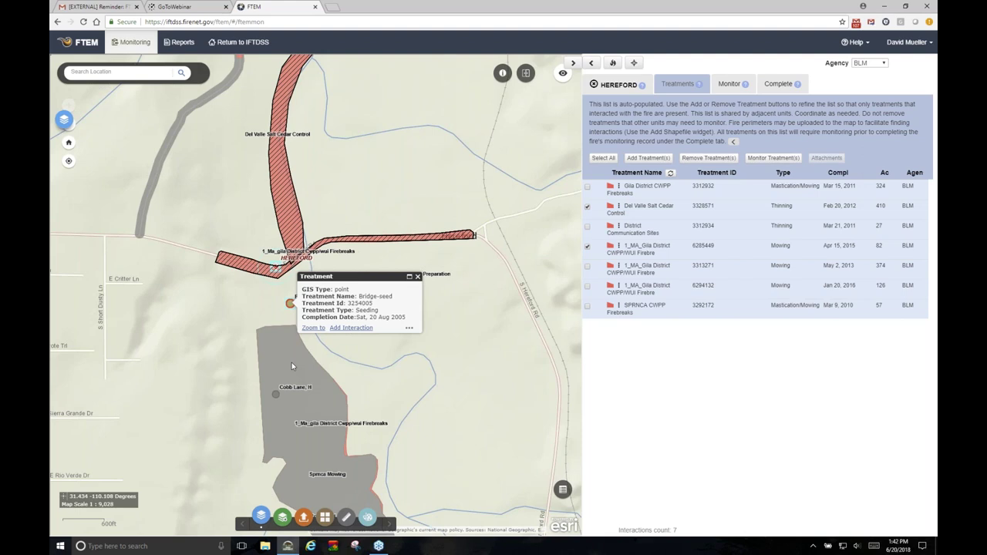
{"action": "left_click", "coordinate": [348, 333]}
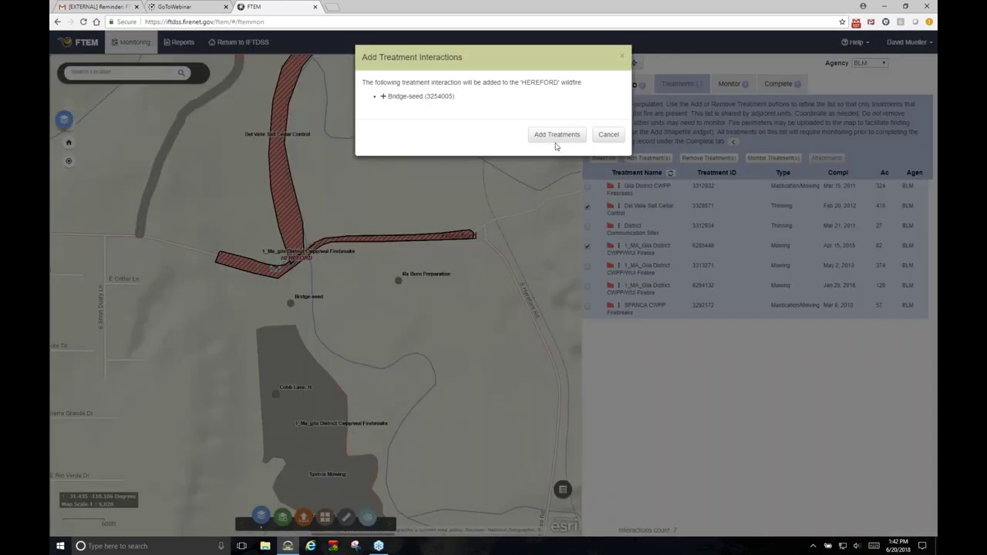
{"action": "left_click", "coordinate": [555, 136]}
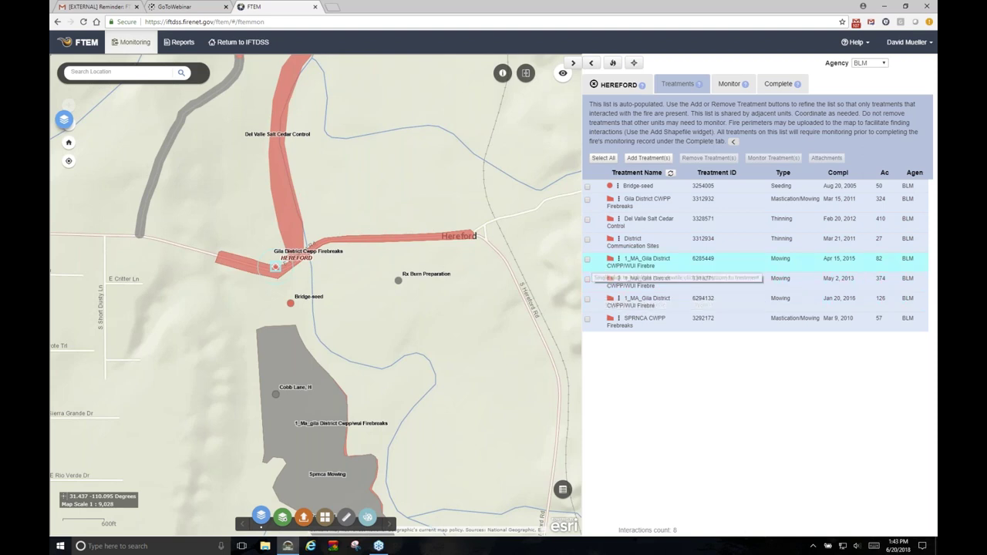
Step: Tick the April 2015 Gila District, Bridge-seed and Del Valle Salt Cedar Control treatments
{"action": "left_click", "coordinate": [587, 259]}
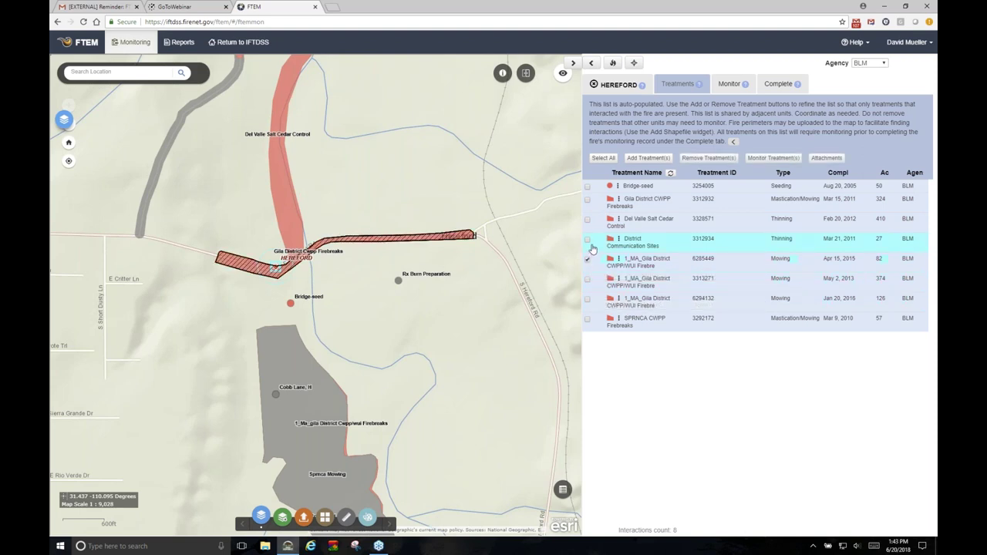
{"action": "left_click", "coordinate": [587, 186]}
{"action": "left_click", "coordinate": [587, 219]}
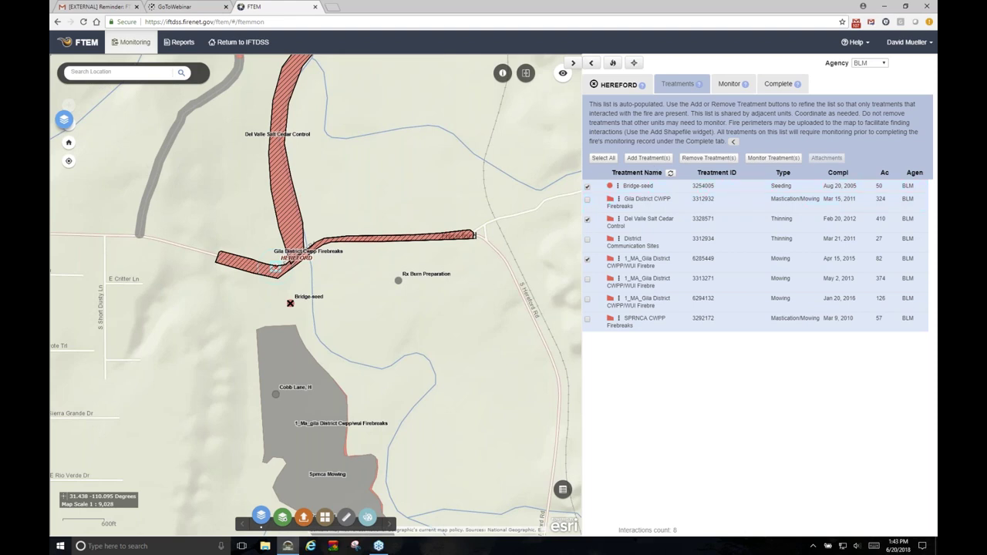
Step: Select those three treatments for monitoring, open the data entry form, then return to the wildfire list
{"action": "left_click", "coordinate": [729, 83]}
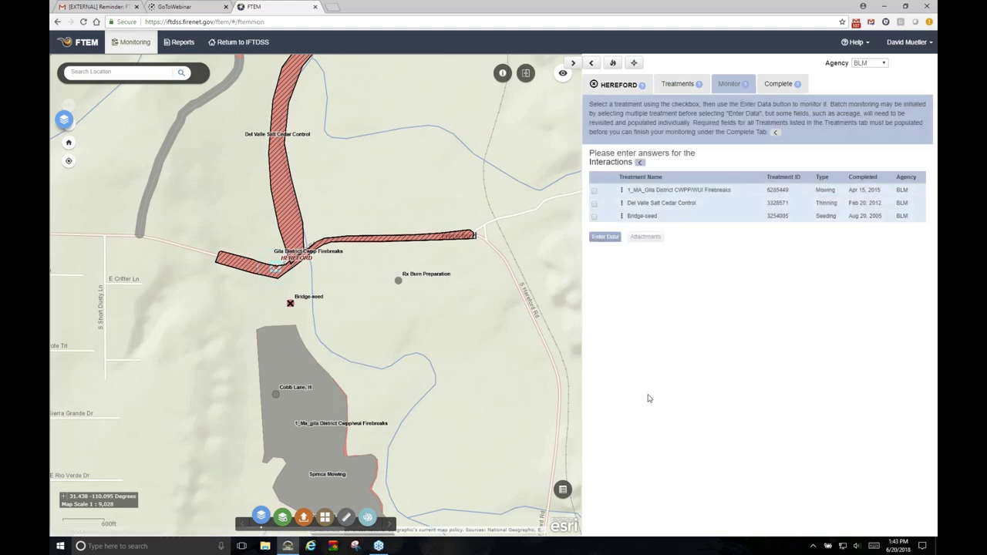
{"action": "left_click", "coordinate": [594, 190]}
{"action": "left_click", "coordinate": [594, 216]}
{"action": "left_click", "coordinate": [594, 203]}
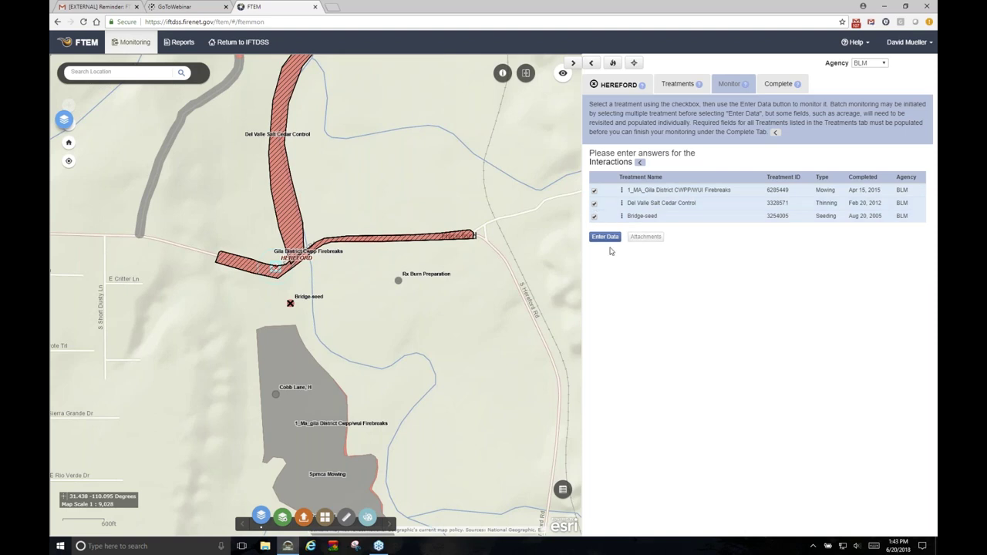
{"action": "left_click", "coordinate": [604, 236]}
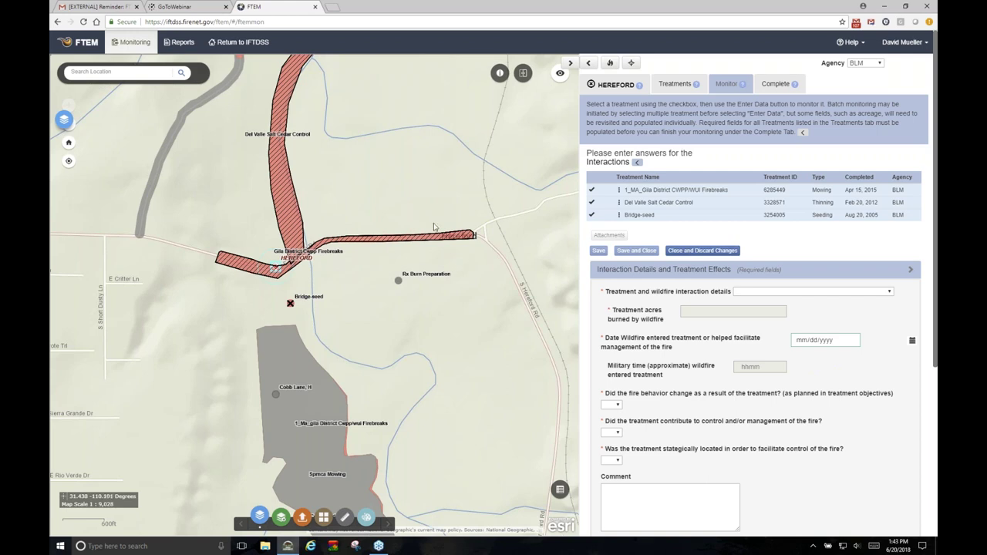
{"action": "left_click_drag", "start_coordinate": [411, 199], "coordinate": [472, 319]}
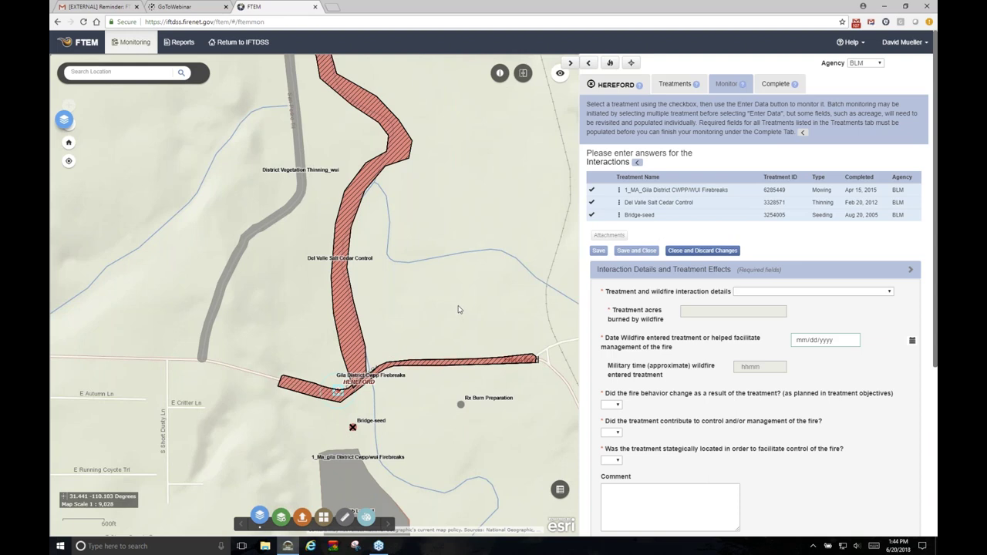
{"action": "left_click", "coordinate": [591, 84]}
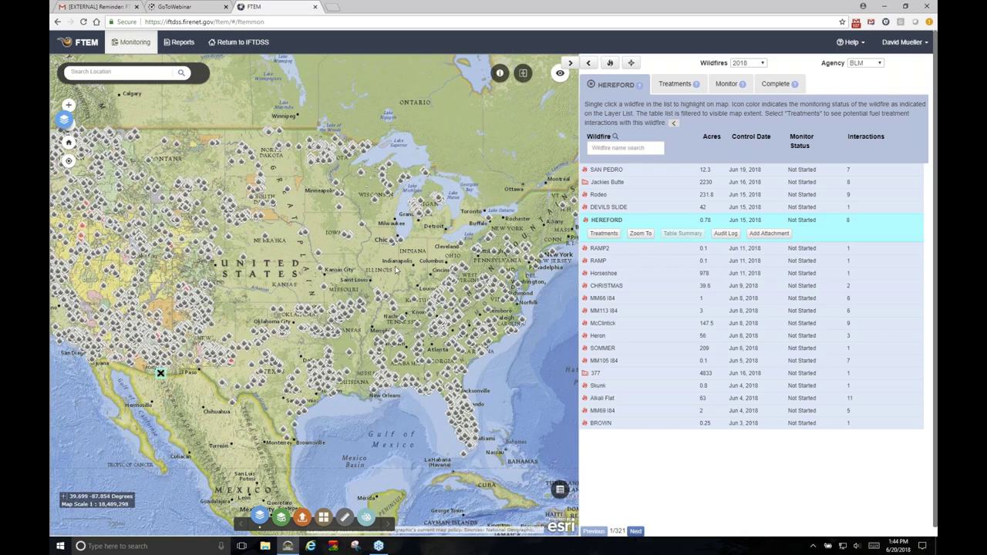
Step: Clear the HEREFORD selection and show wildfires from 2017
{"action": "left_click", "coordinate": [591, 84]}
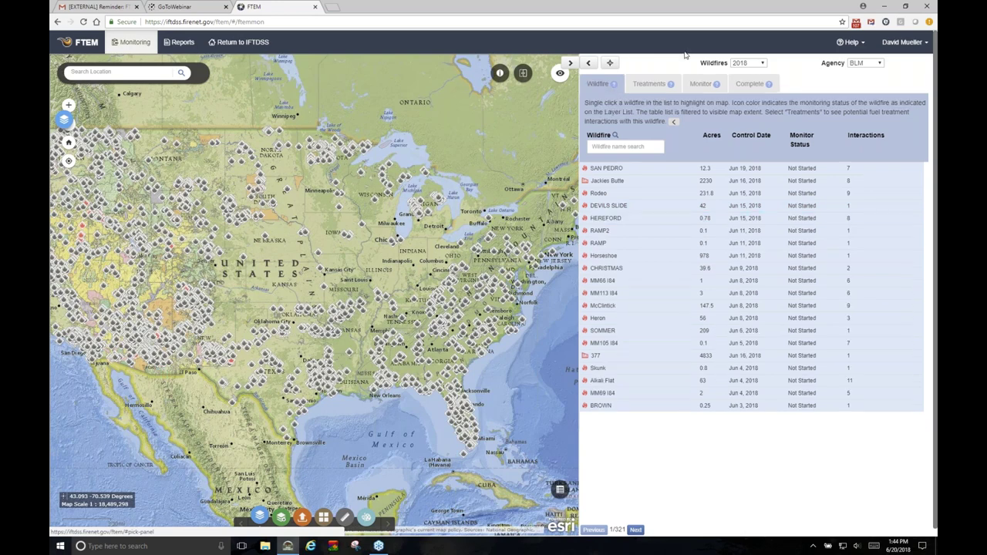
{"action": "left_click", "coordinate": [762, 63]}
{"action": "left_click", "coordinate": [743, 105]}
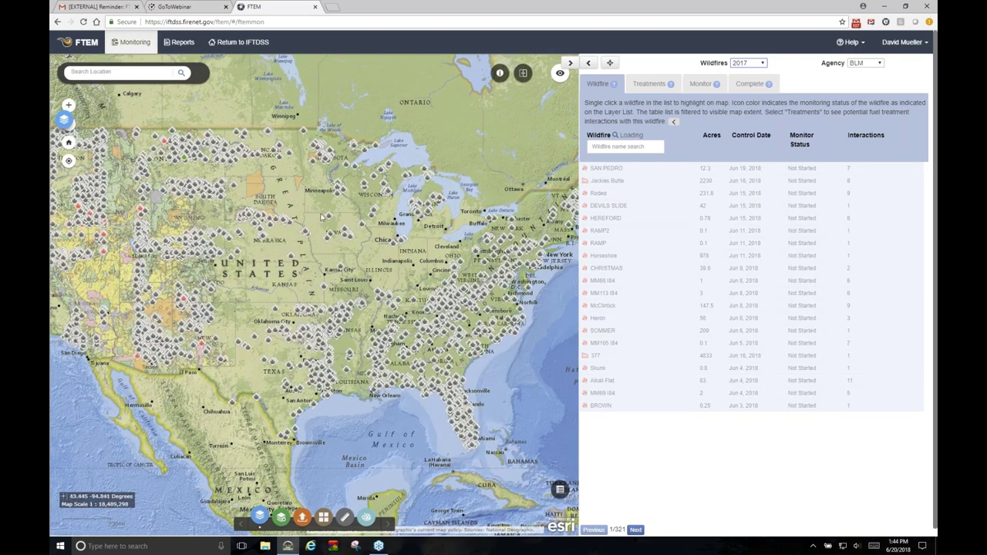
Step: Zoom to the Bridge fire, browse nearby fire records, and center the Bridge Coulee perimeter
{"action": "left_click_drag", "start_coordinate": [322, 218], "coordinate": [305, 260]}
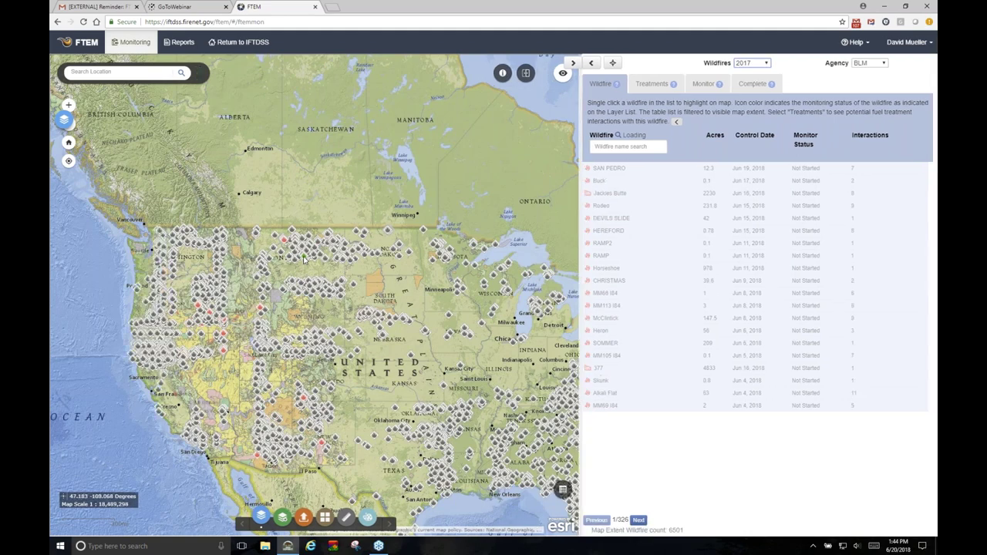
{"action": "left_click", "coordinate": [304, 260]}
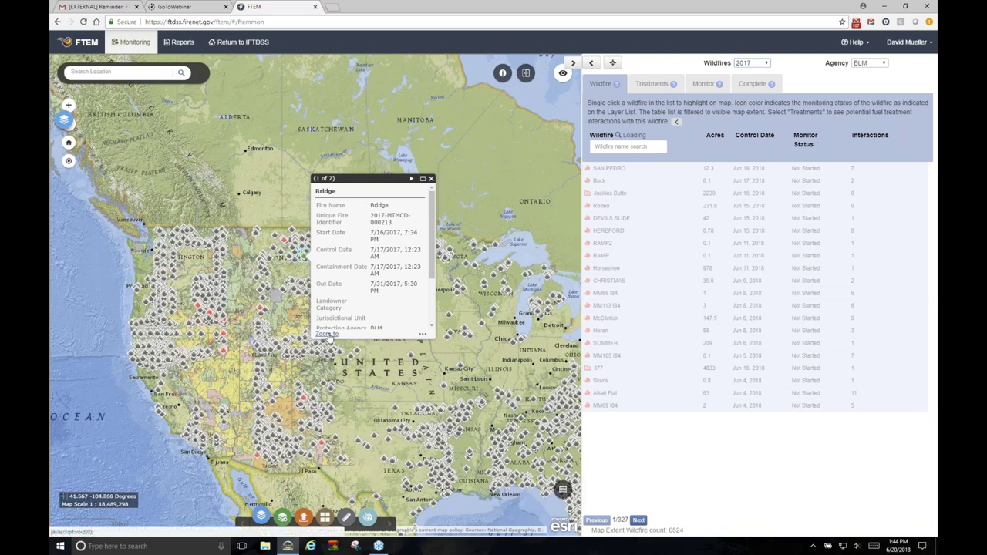
{"action": "left_click", "coordinate": [327, 335]}
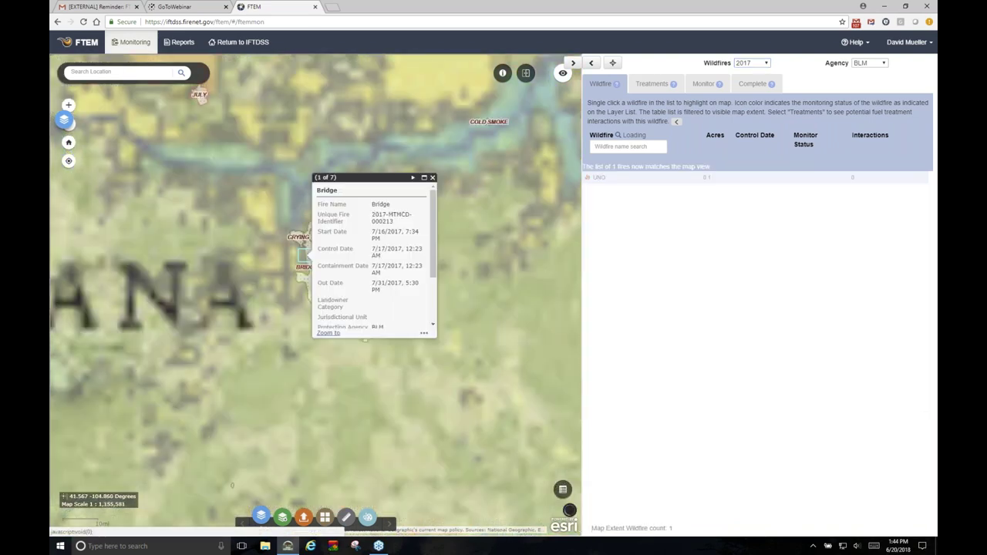
{"action": "left_click", "coordinate": [413, 179]}
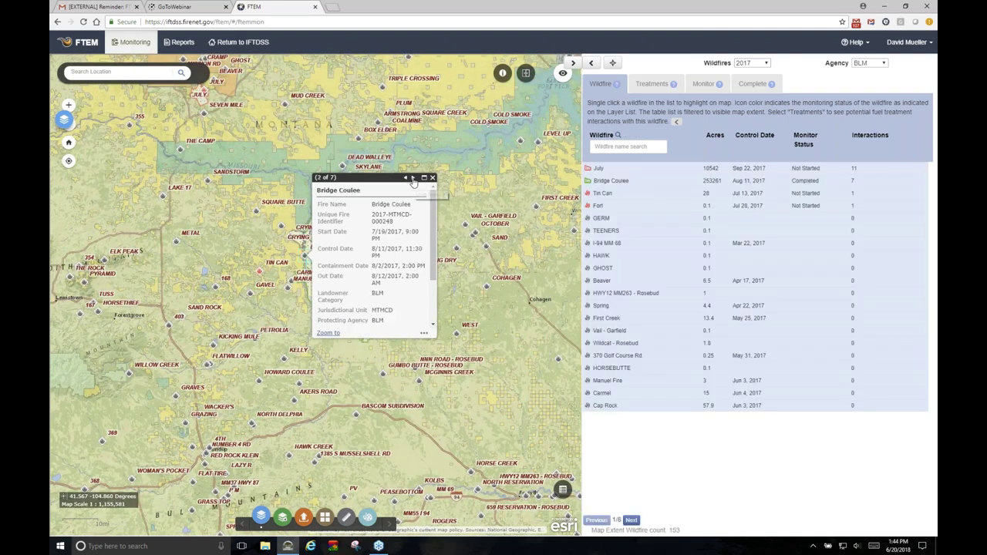
{"action": "left_click", "coordinate": [414, 178]}
{"action": "left_click", "coordinate": [414, 179]}
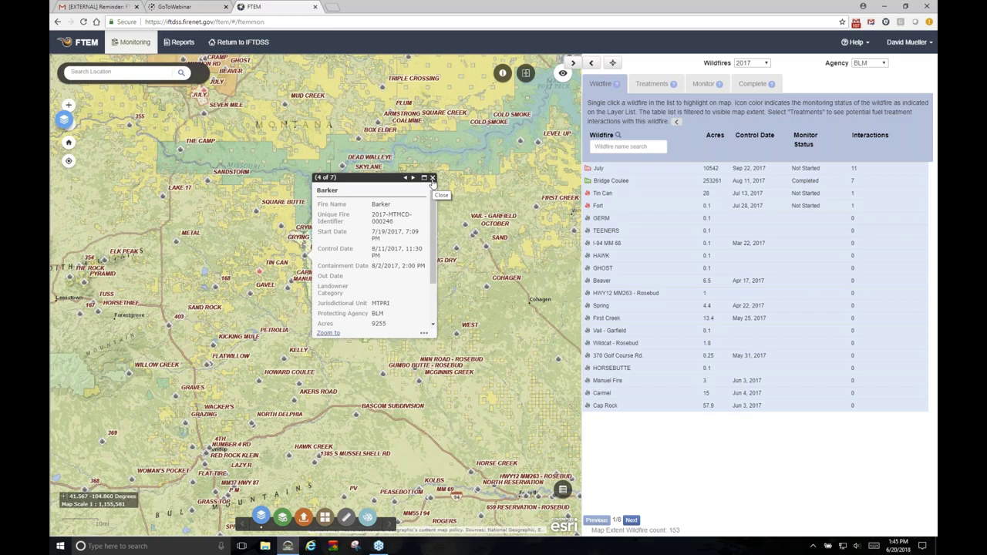
{"action": "left_click", "coordinate": [433, 178]}
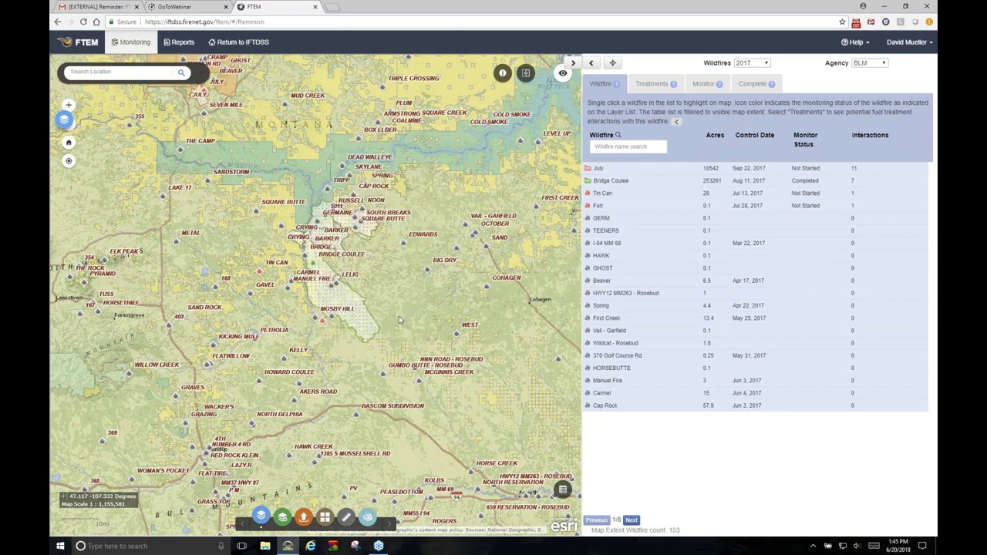
{"action": "scroll", "coordinate": [399, 320], "scroll_direction": "up", "scroll_amount": 1}
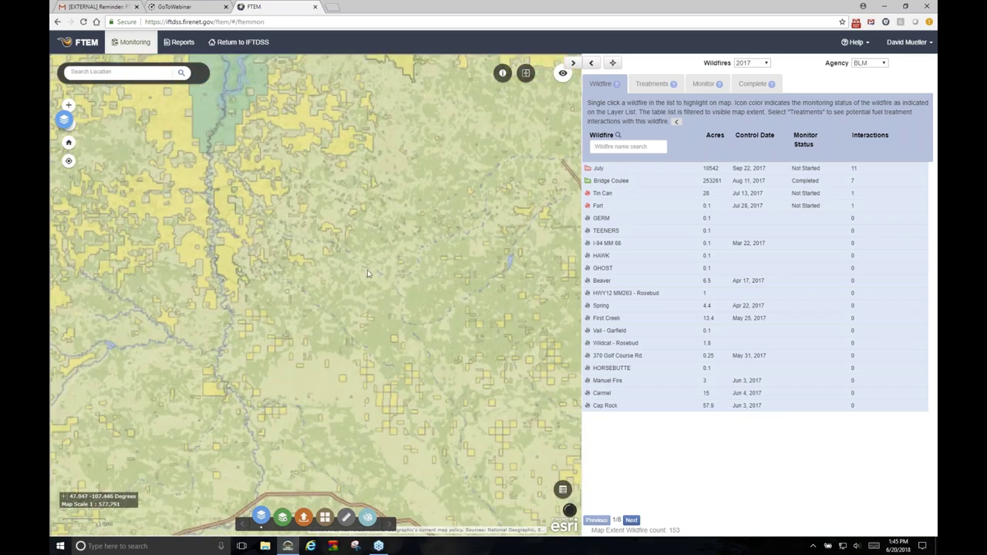
{"action": "left_click_drag", "start_coordinate": [353, 235], "coordinate": [458, 366]}
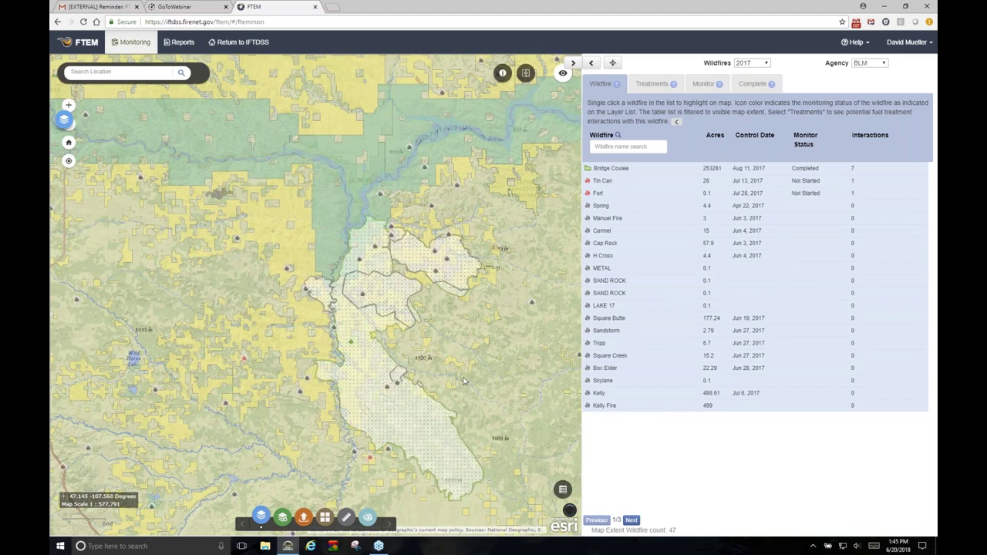
{"action": "left_click_drag", "start_coordinate": [492, 414], "coordinate": [418, 324]}
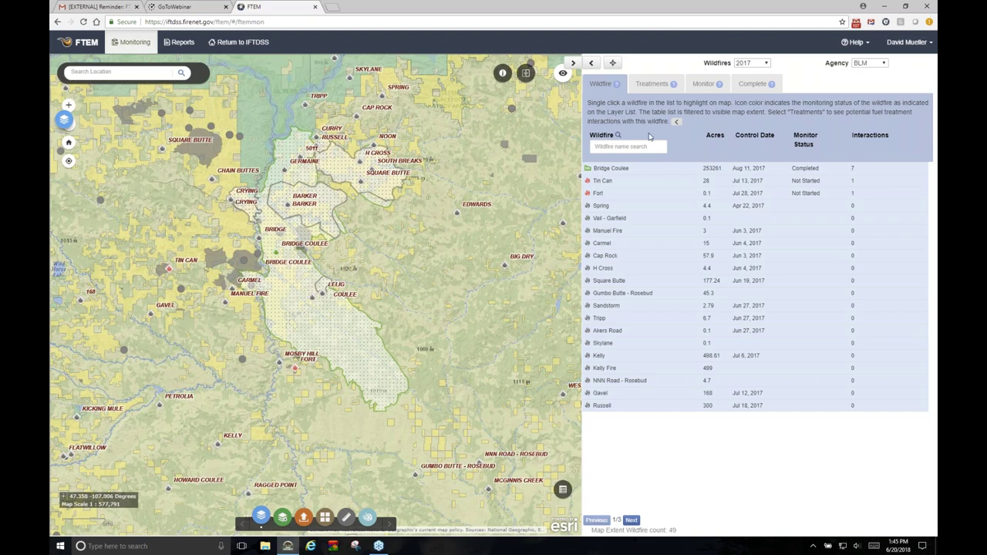
Step: Select Bridge Coulee, list its treatments, mark Tin Can Hill and Mosby Mastication, then select all
{"action": "left_click", "coordinate": [611, 170]}
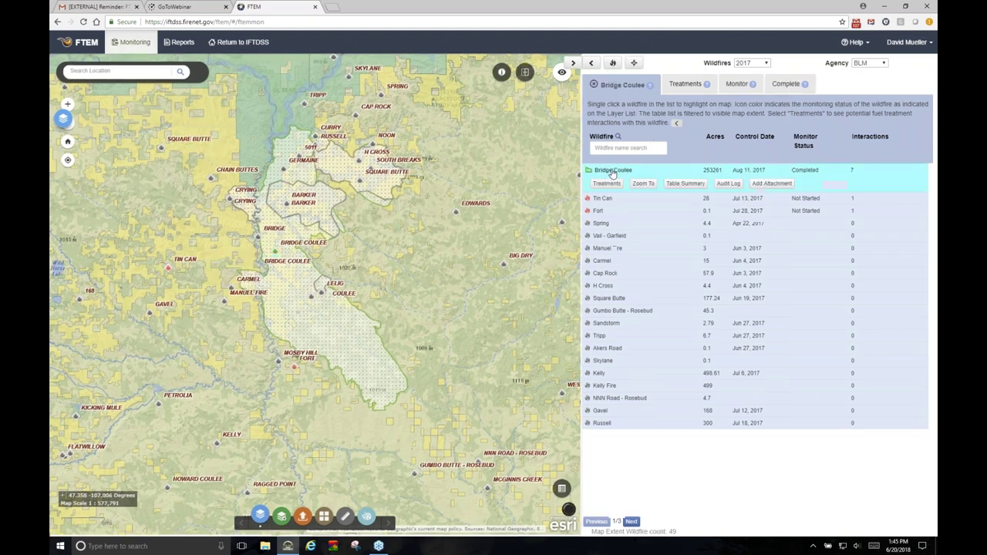
{"action": "left_click", "coordinate": [607, 184]}
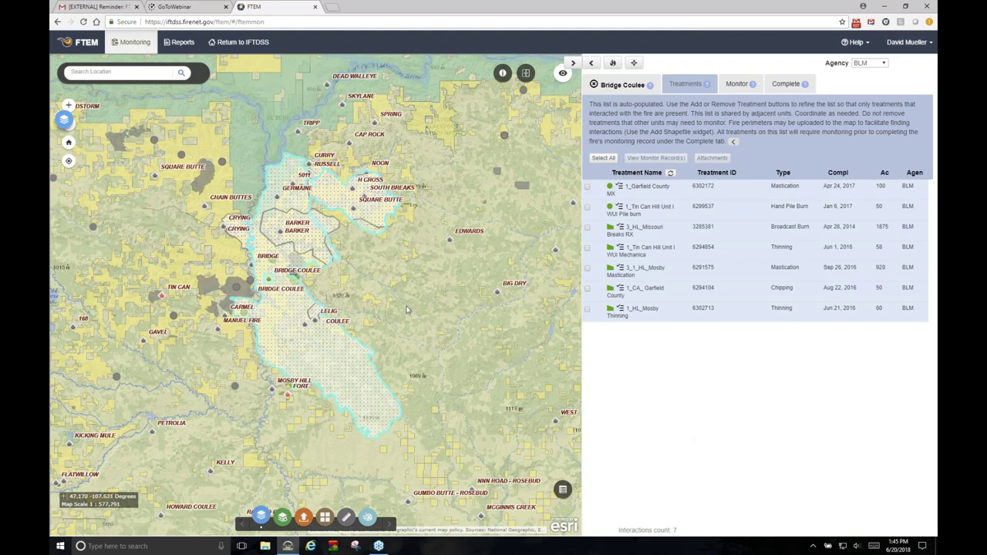
{"action": "left_click", "coordinate": [588, 249]}
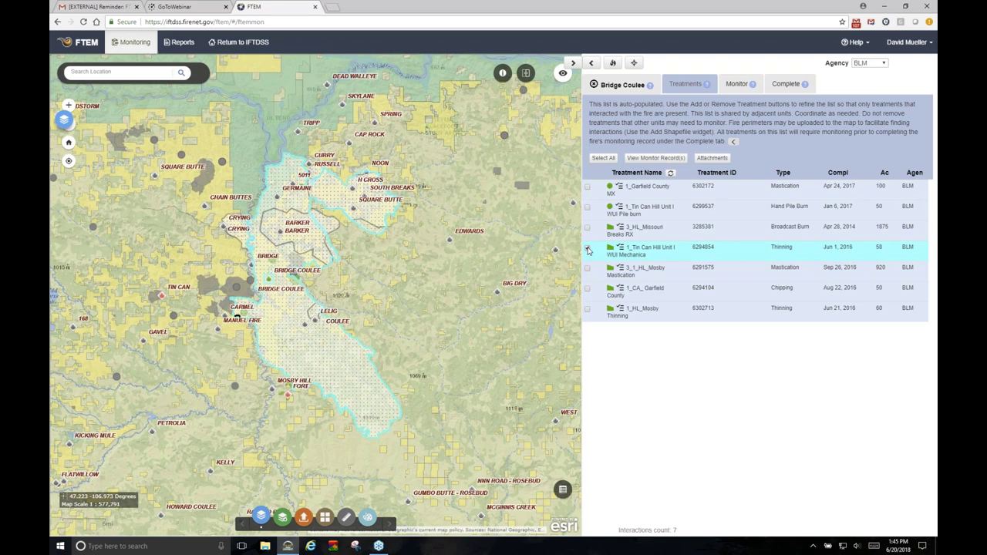
{"action": "left_click", "coordinate": [588, 269]}
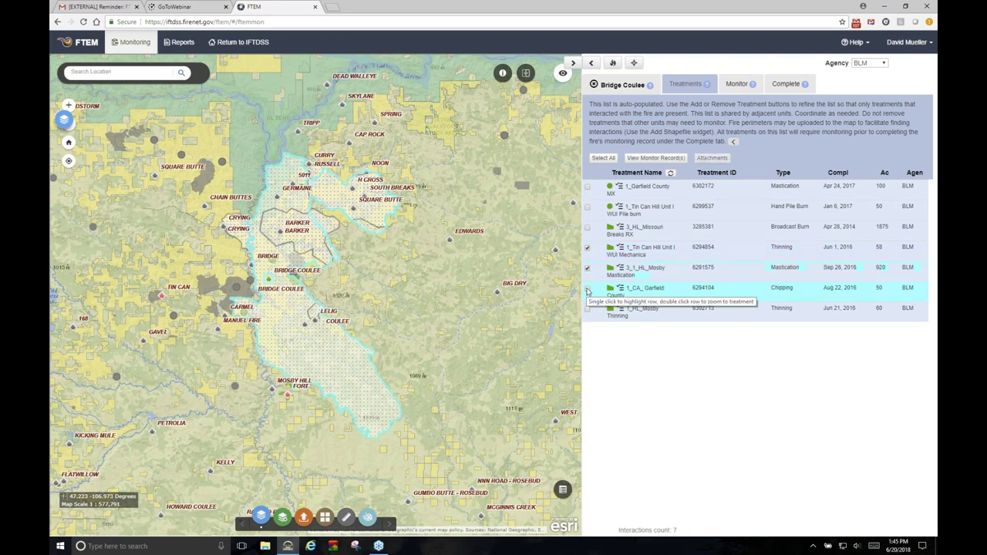
{"action": "left_click", "coordinate": [603, 157]}
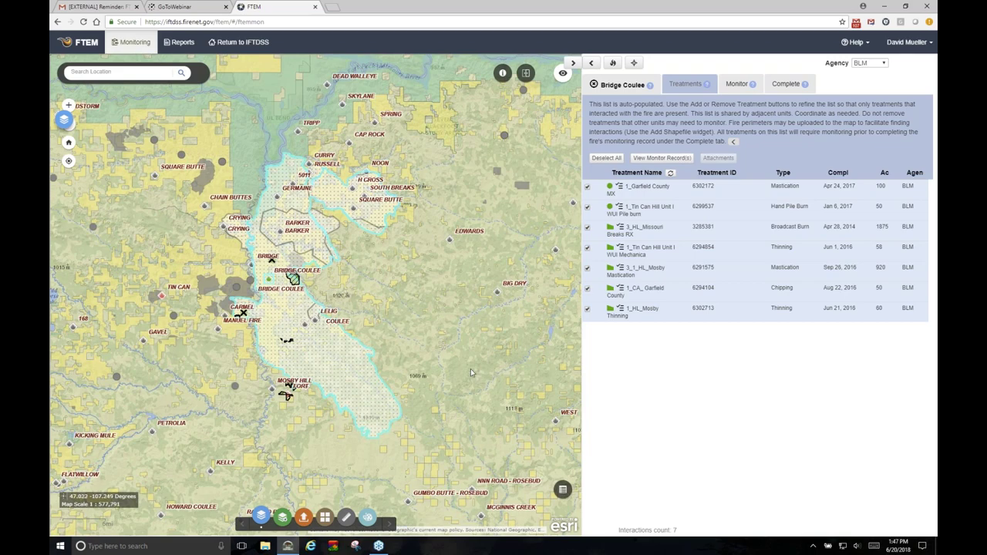
{"action": "left_click", "coordinate": [184, 43]}
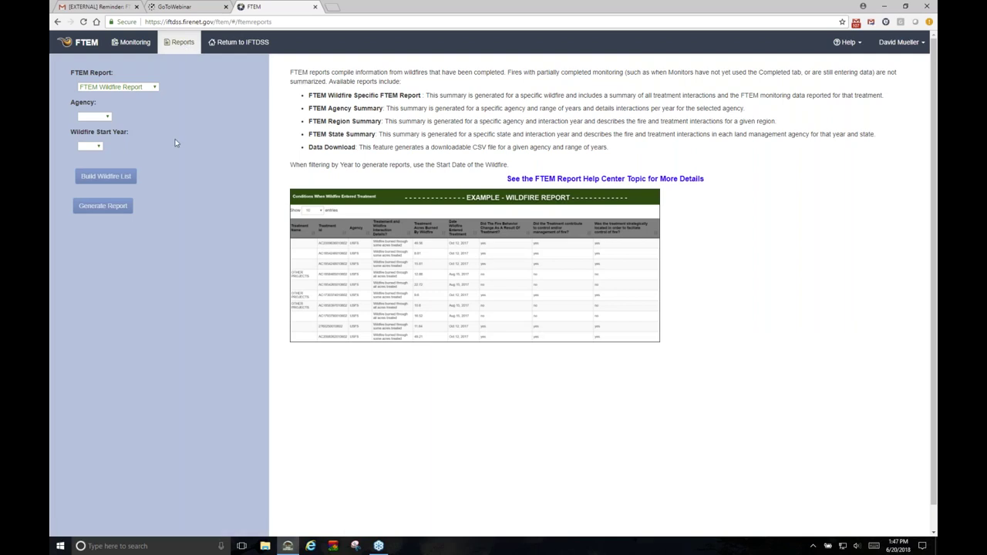
Step: Build the wildfire list for an FTEM Wildfire Report with agency BLM and start year 2017
{"action": "left_click", "coordinate": [155, 89]}
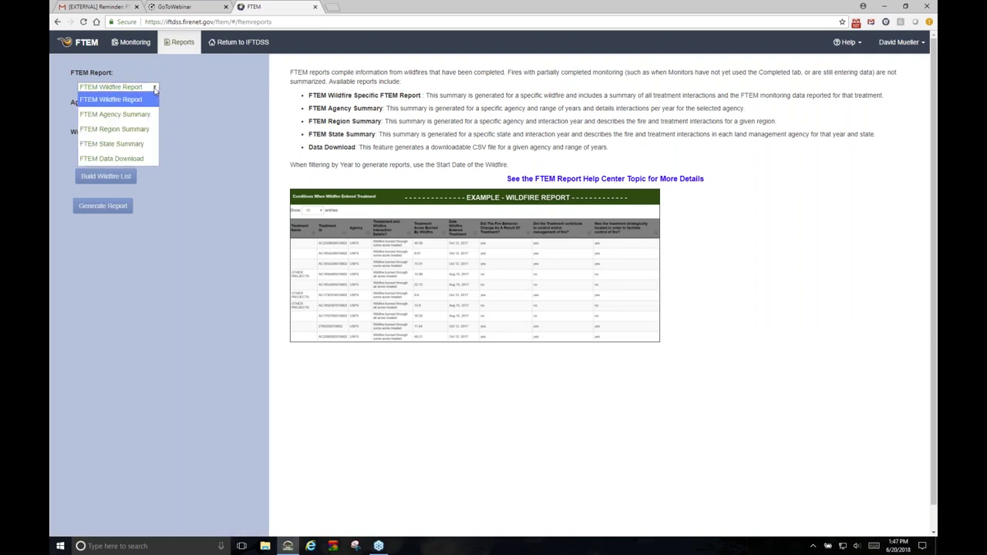
{"action": "left_click", "coordinate": [132, 100]}
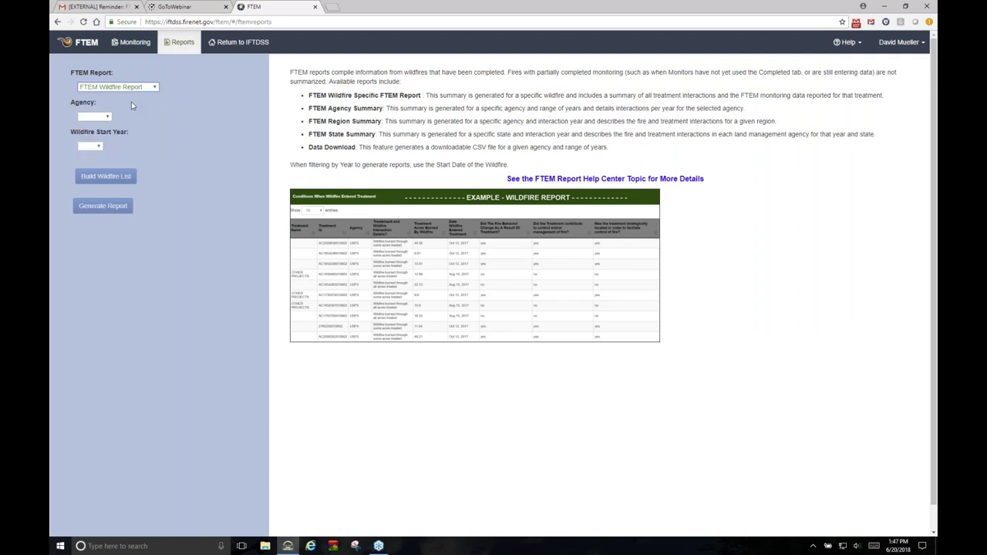
{"action": "left_click", "coordinate": [111, 118]}
{"action": "left_click", "coordinate": [97, 158]}
{"action": "left_click", "coordinate": [101, 149]}
{"action": "left_click", "coordinate": [97, 192]}
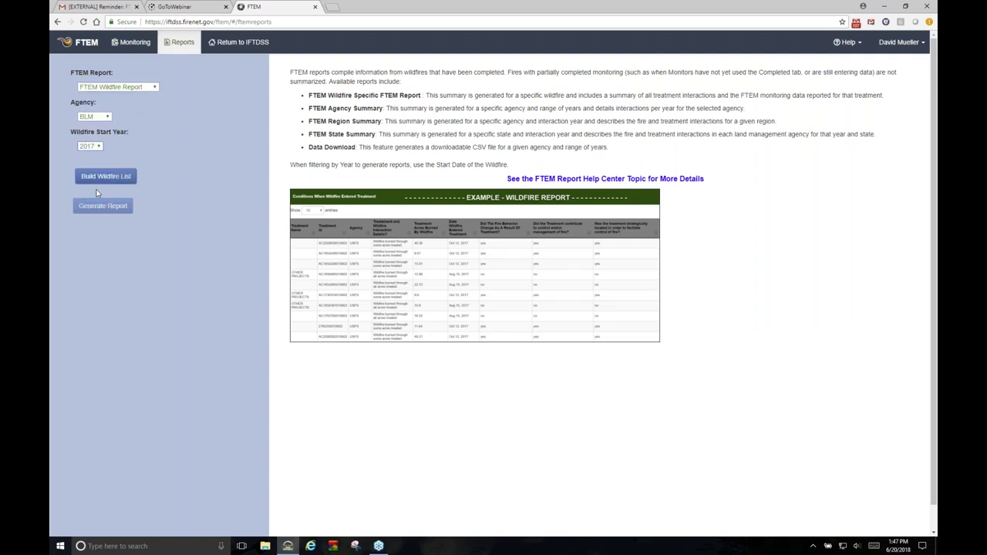
{"action": "left_click", "coordinate": [116, 179]}
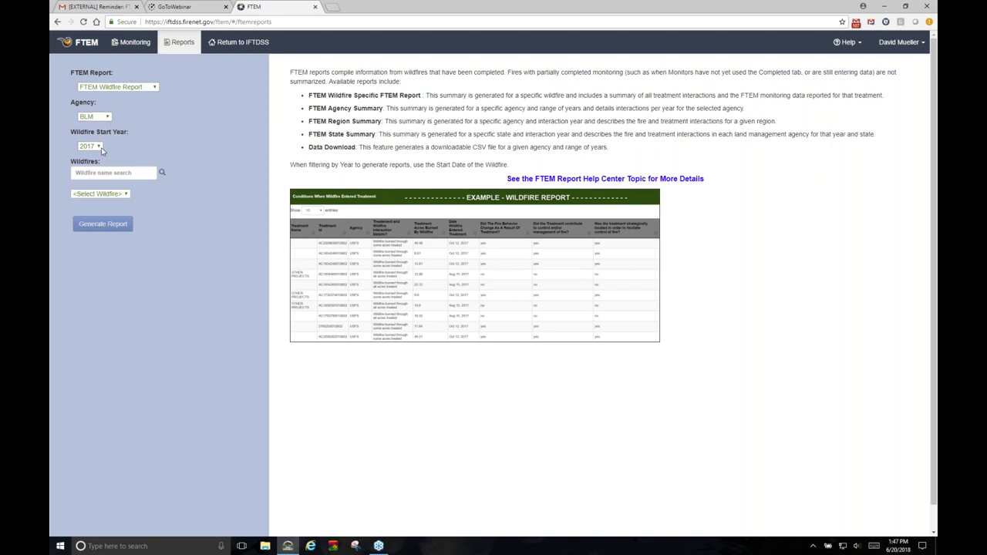
Step: Choose Bridge Coulee from the wildfire list and generate its report
{"action": "left_click", "coordinate": [126, 197]}
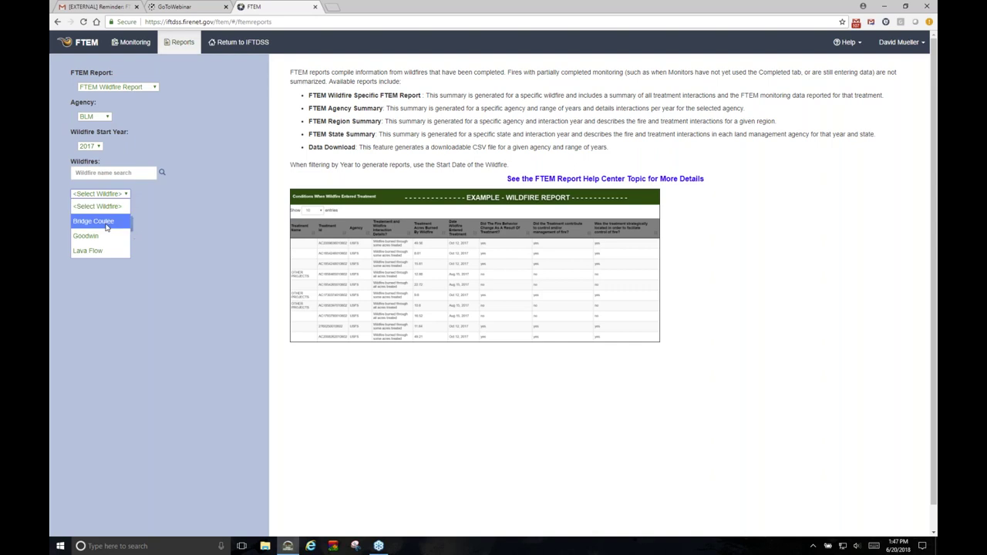
{"action": "left_click", "coordinate": [105, 222]}
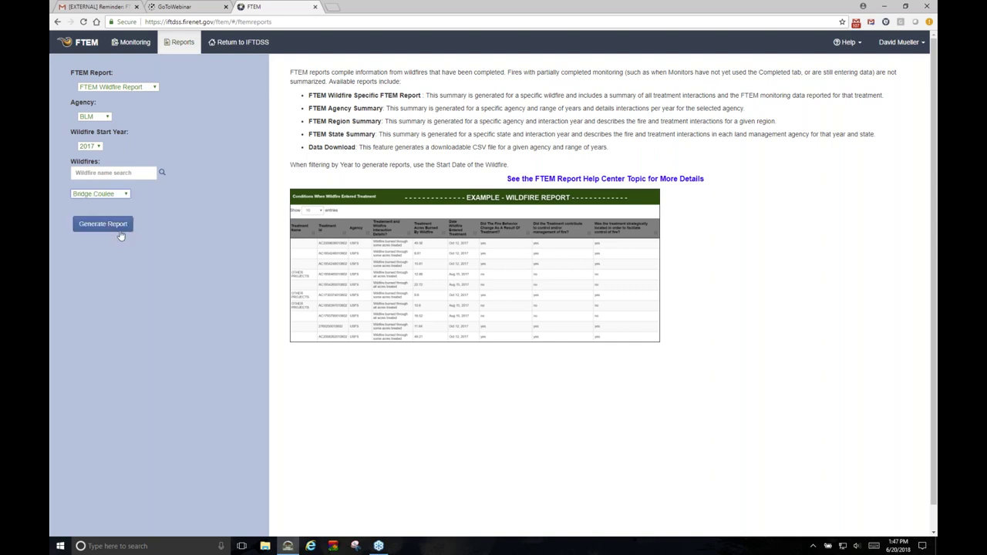
{"action": "left_click", "coordinate": [115, 225]}
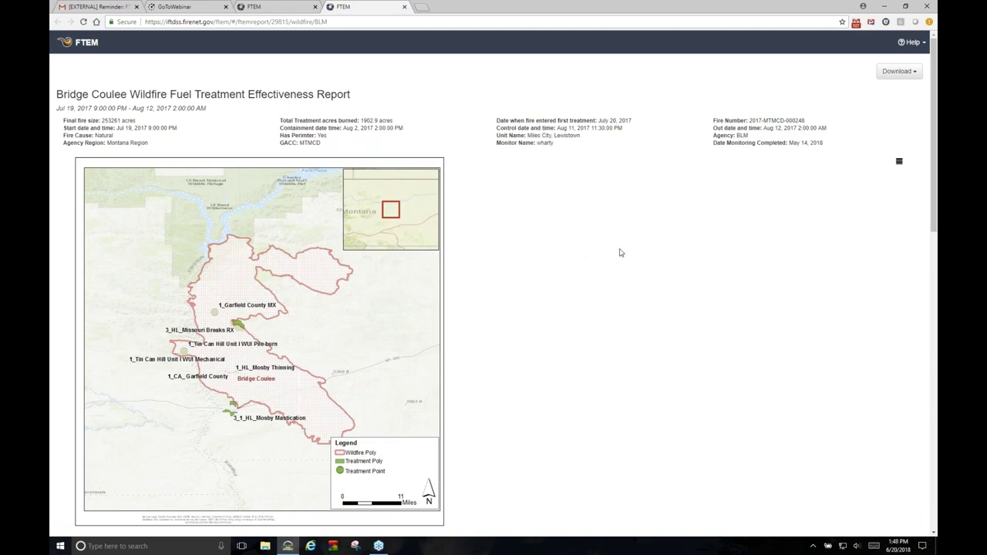
{"action": "scroll", "coordinate": [612, 258], "scroll_direction": "down", "scroll_amount": 3}
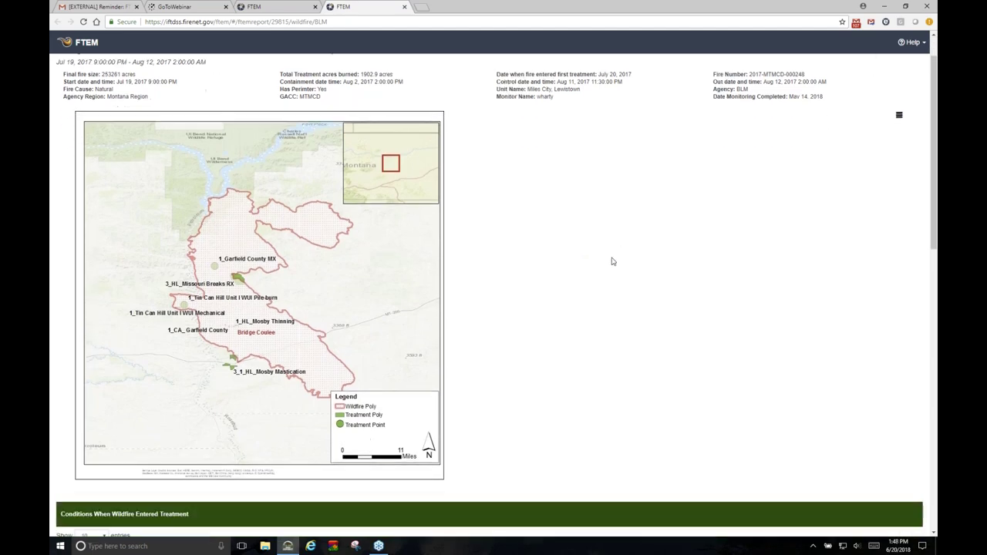
{"action": "scroll", "coordinate": [613, 264], "scroll_direction": "down", "scroll_amount": 2}
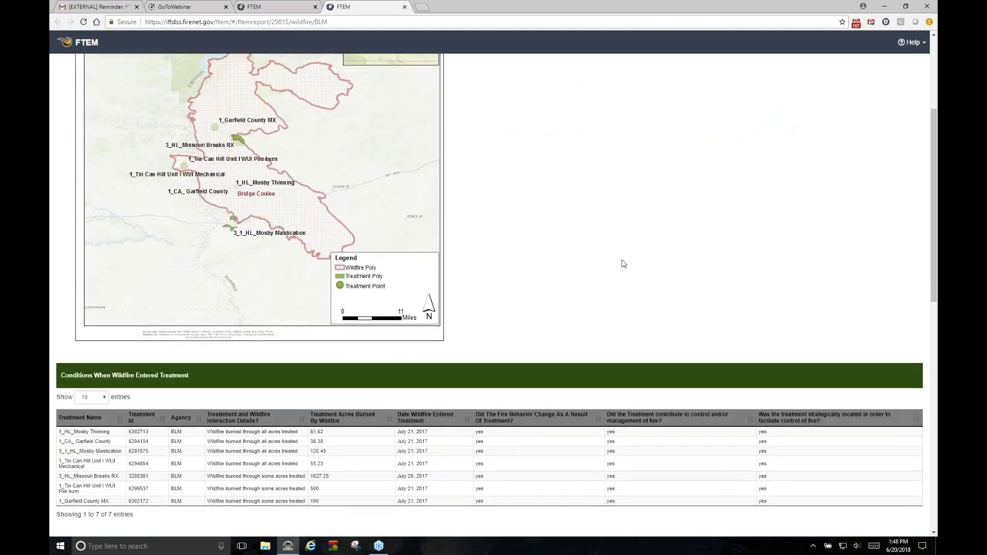
{"action": "scroll", "coordinate": [624, 264], "scroll_direction": "down", "scroll_amount": 1}
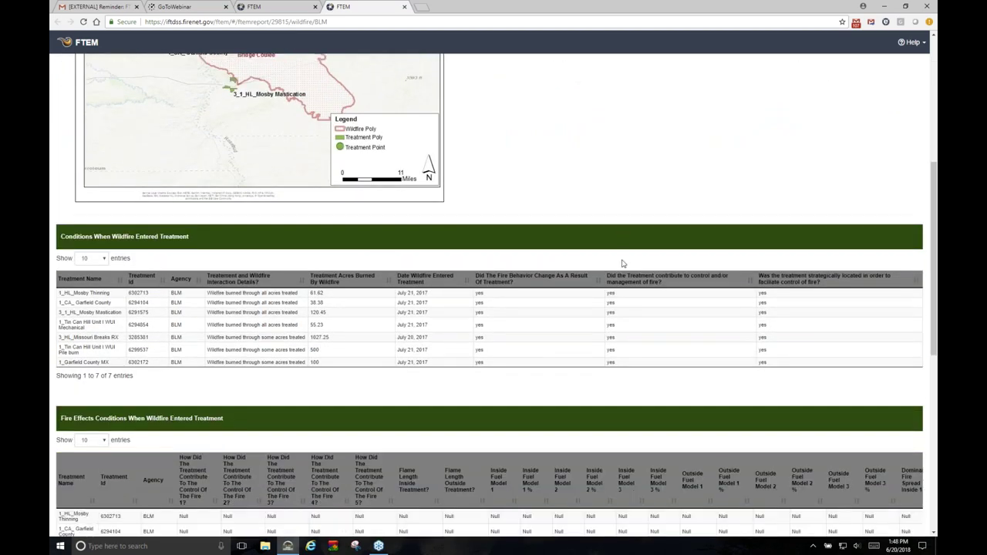
{"action": "scroll", "coordinate": [622, 278], "scroll_direction": "down", "scroll_amount": 1}
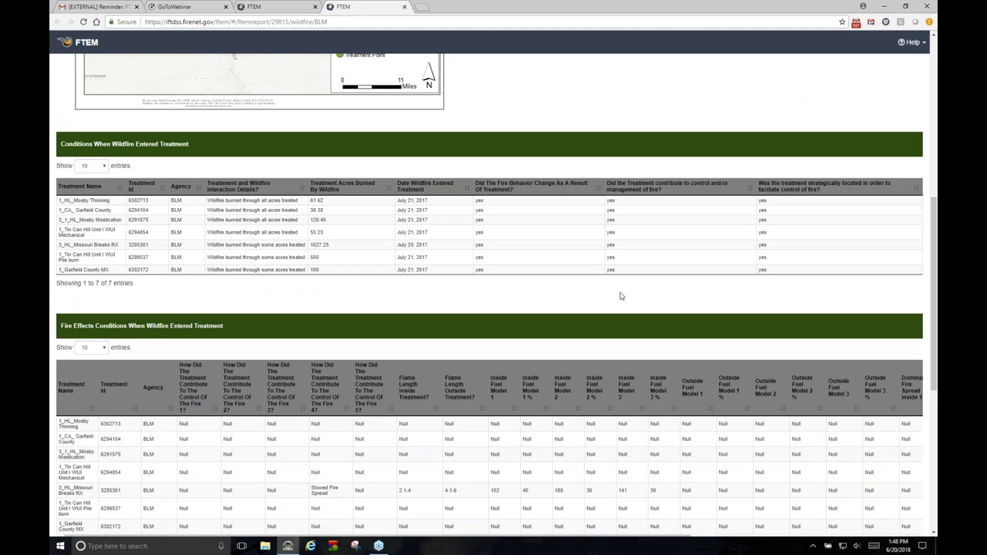
{"action": "scroll", "coordinate": [622, 296], "scroll_direction": "down", "scroll_amount": 2}
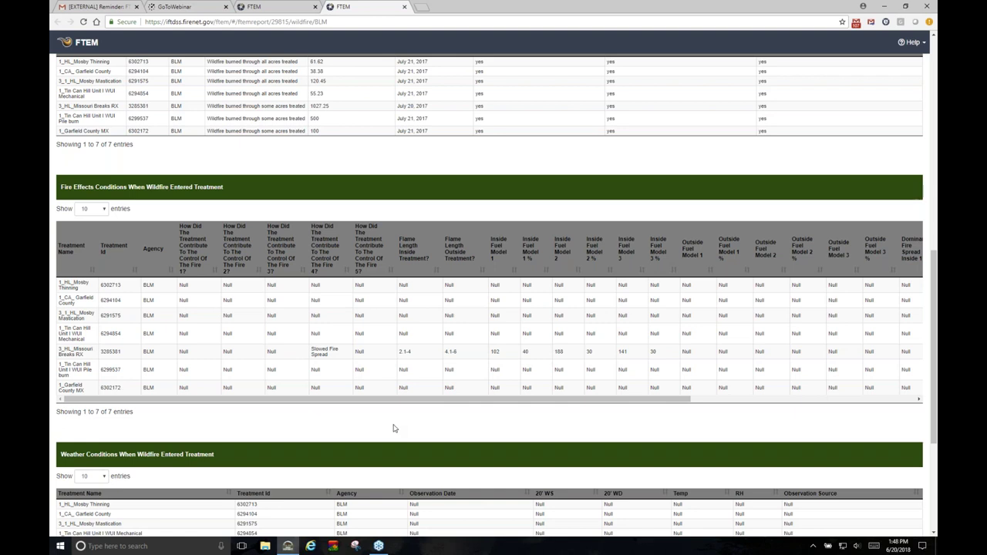
{"action": "scroll", "coordinate": [377, 303], "scroll_direction": "up", "scroll_amount": 2}
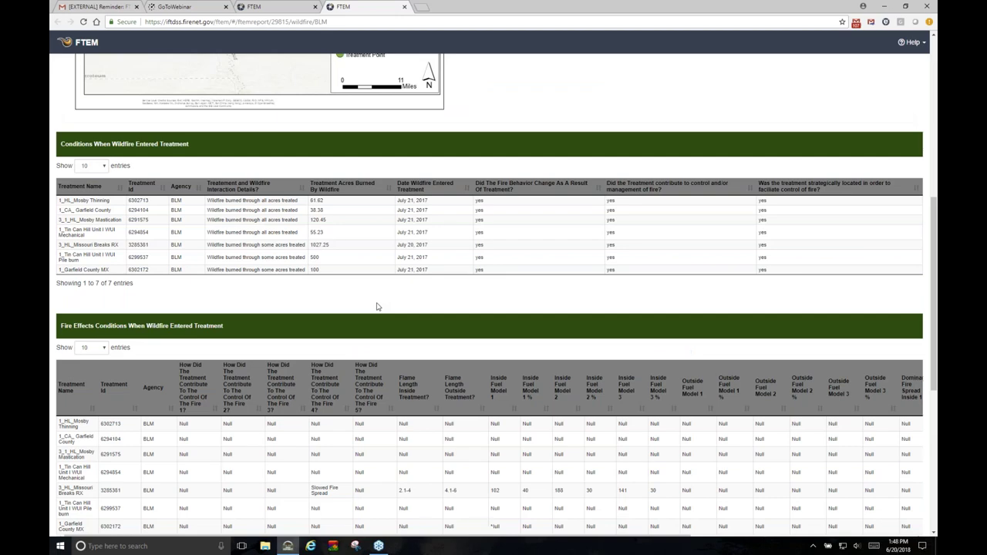
{"action": "scroll", "coordinate": [504, 260], "scroll_direction": "up", "scroll_amount": 5}
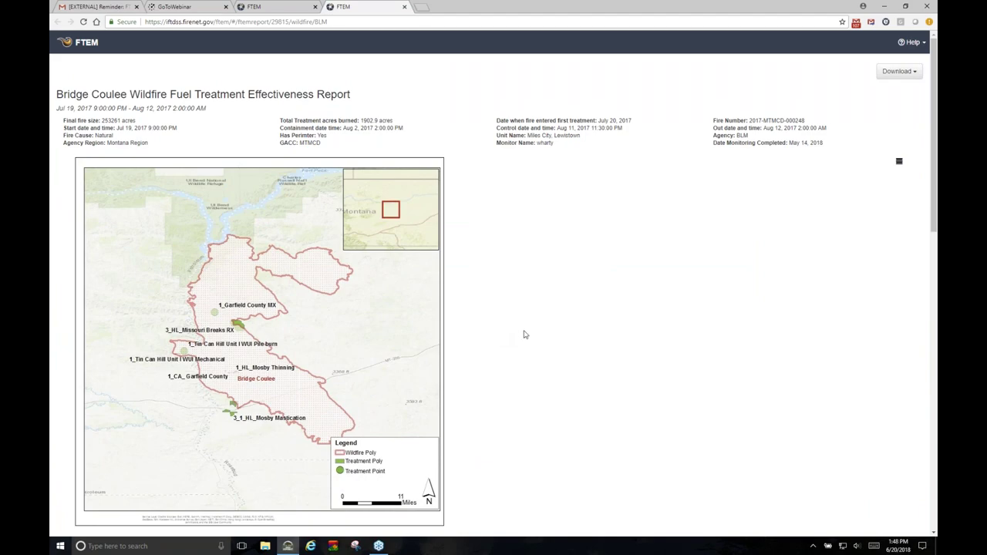
{"action": "scroll", "coordinate": [522, 335], "scroll_direction": "down", "scroll_amount": 8}
{"action": "scroll", "coordinate": [520, 337], "scroll_direction": "down", "scroll_amount": 3}
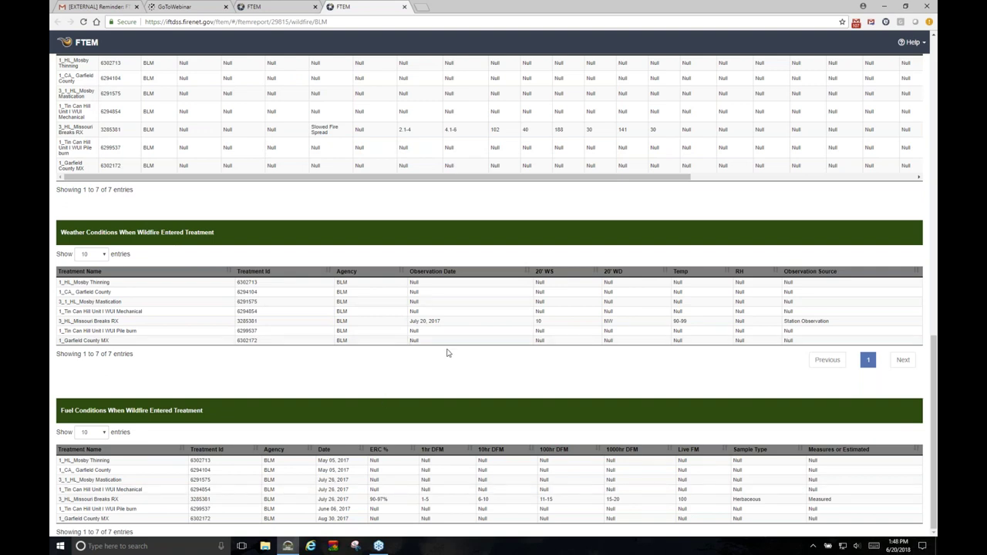
{"action": "scroll", "coordinate": [447, 353], "scroll_direction": "up", "scroll_amount": 8}
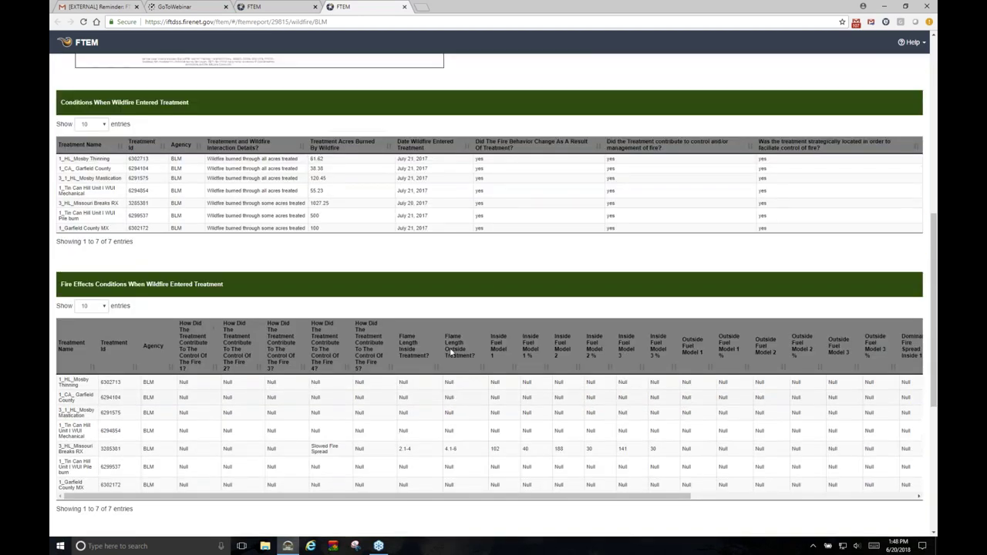
{"action": "scroll", "coordinate": [455, 347], "scroll_direction": "up", "scroll_amount": 5}
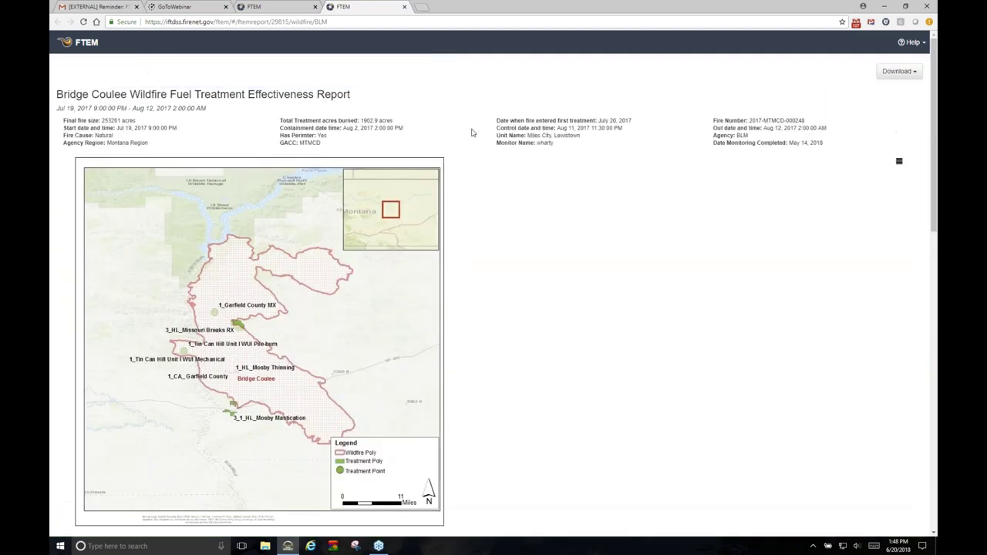
Step: Close the report tab and regenerate the FTEM Wildfire Report for Bridge Coulee
{"action": "left_click", "coordinate": [404, 7]}
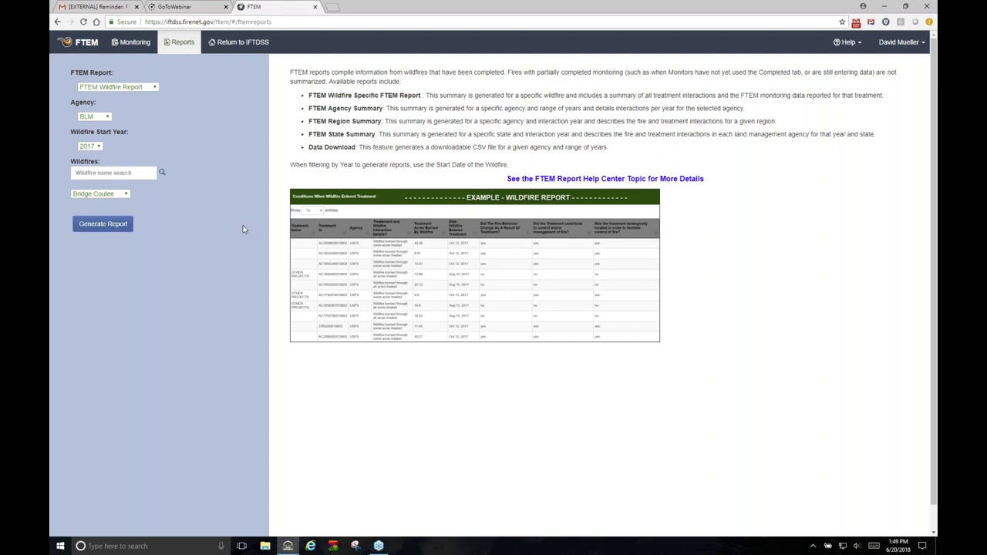
{"action": "left_click", "coordinate": [155, 90]}
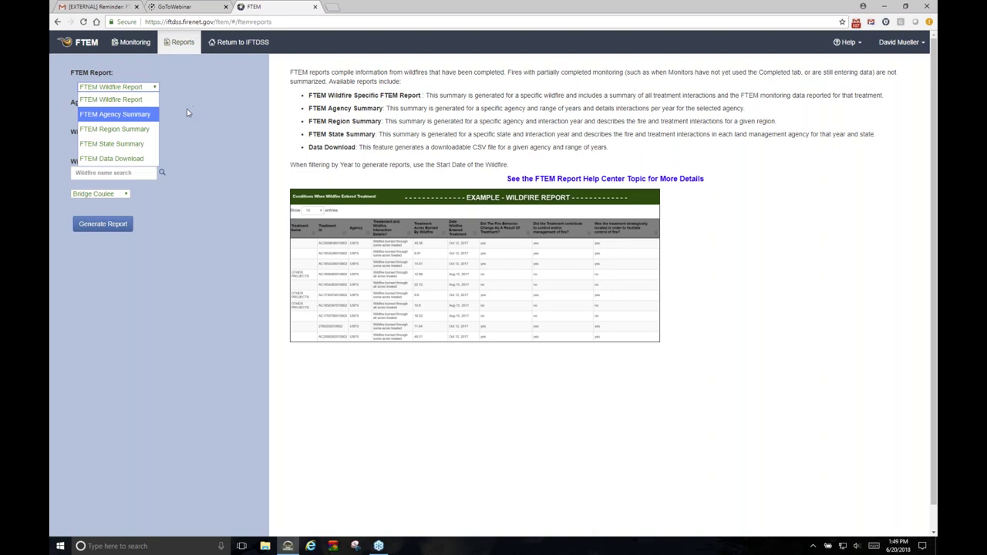
{"action": "left_click", "coordinate": [142, 105]}
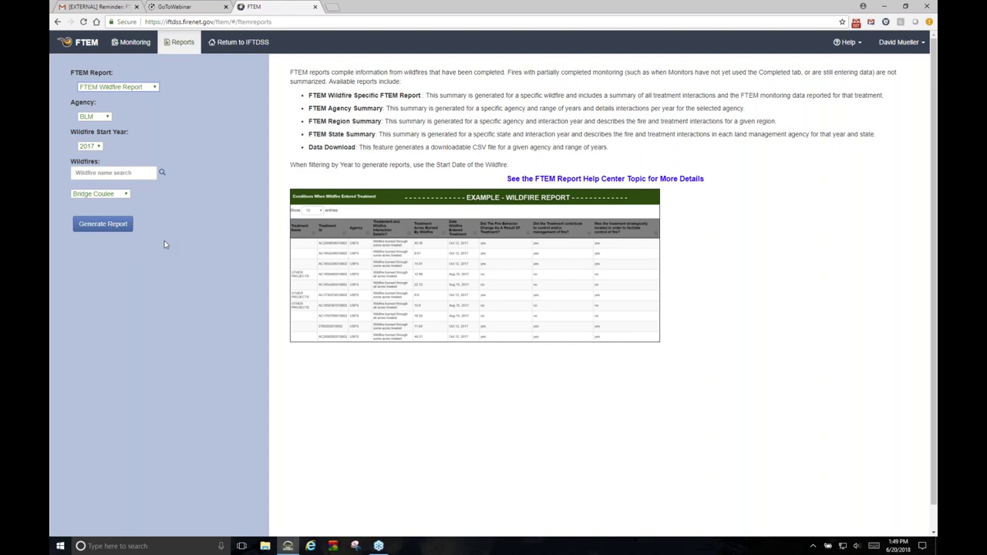
{"action": "left_click", "coordinate": [106, 225]}
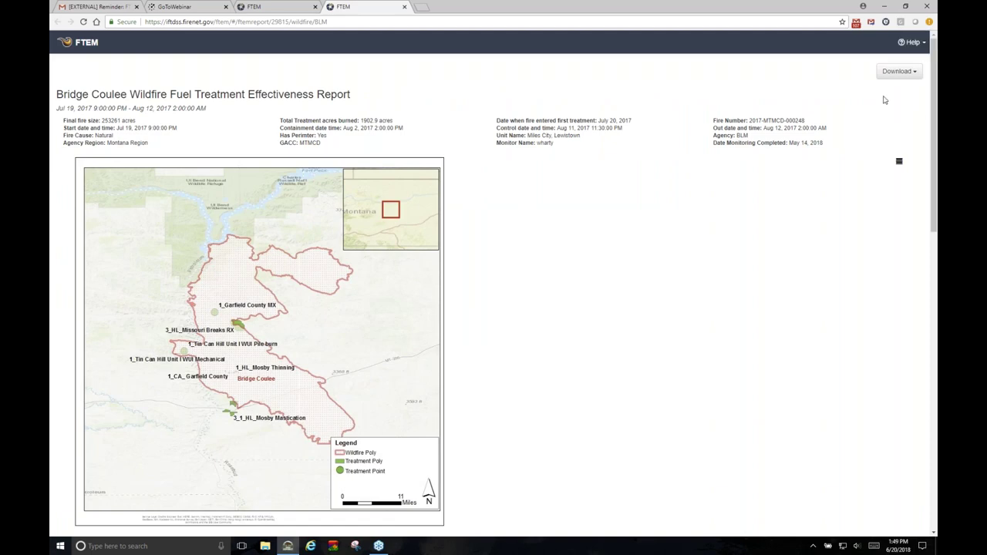
Step: Show the PDF and Excel Data Sheet download options for the Bridge Coulee report
{"action": "left_click", "coordinate": [908, 75]}
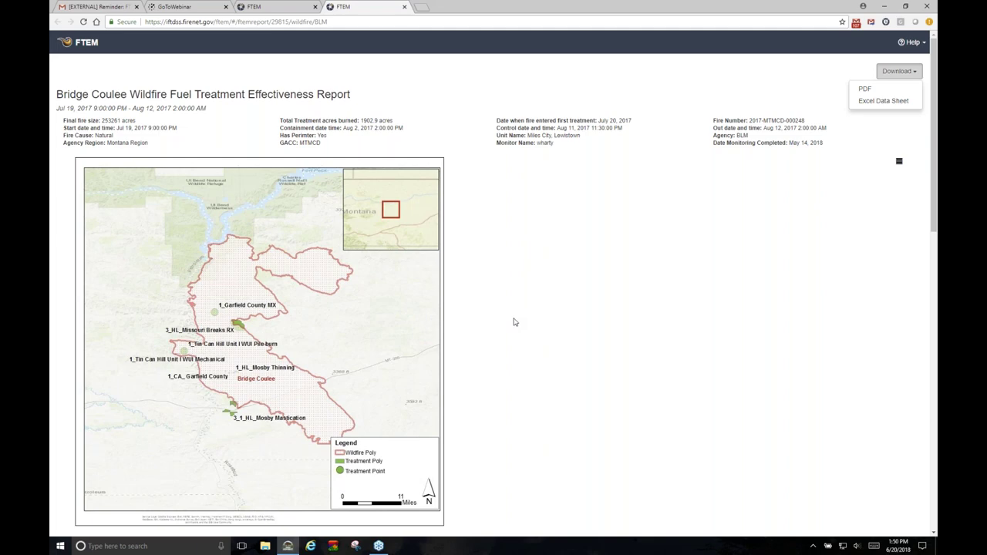
Step: Close the Bridge Coulee report tab to get back to the Reports page
{"action": "left_click", "coordinate": [405, 7]}
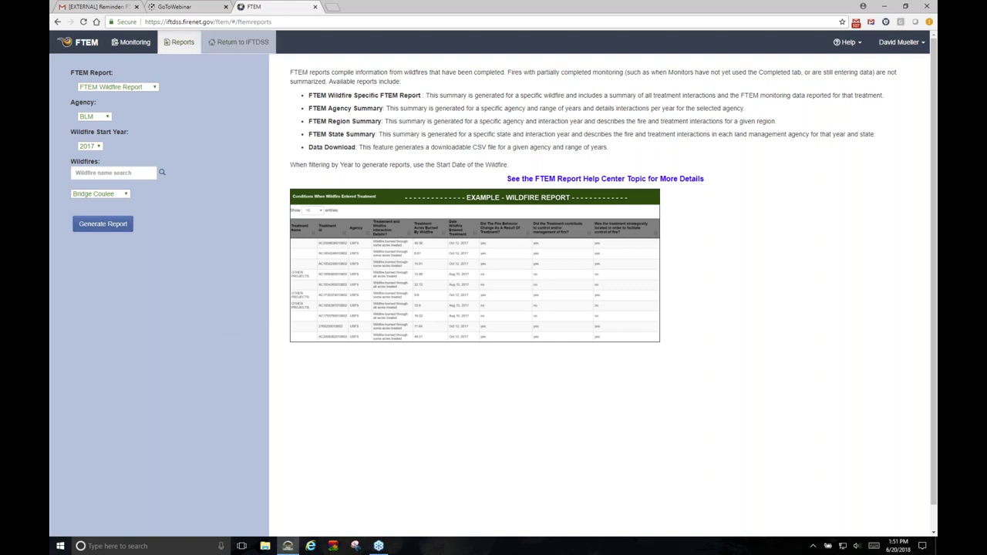
Step: Go to the FTEM home page, then open the Monitoring map of 2018 BLM wildfires
{"action": "left_click", "coordinate": [87, 45]}
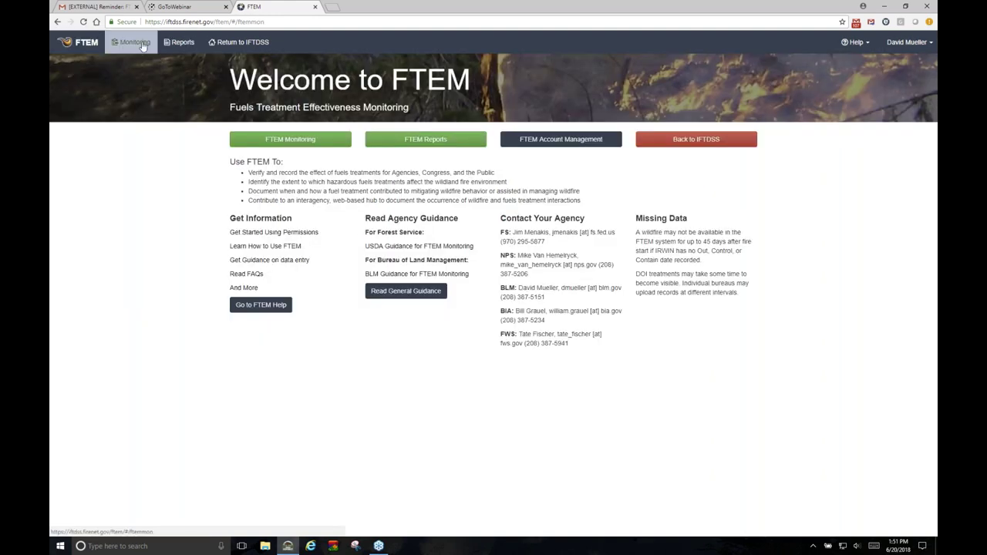
{"action": "left_click", "coordinate": [131, 41]}
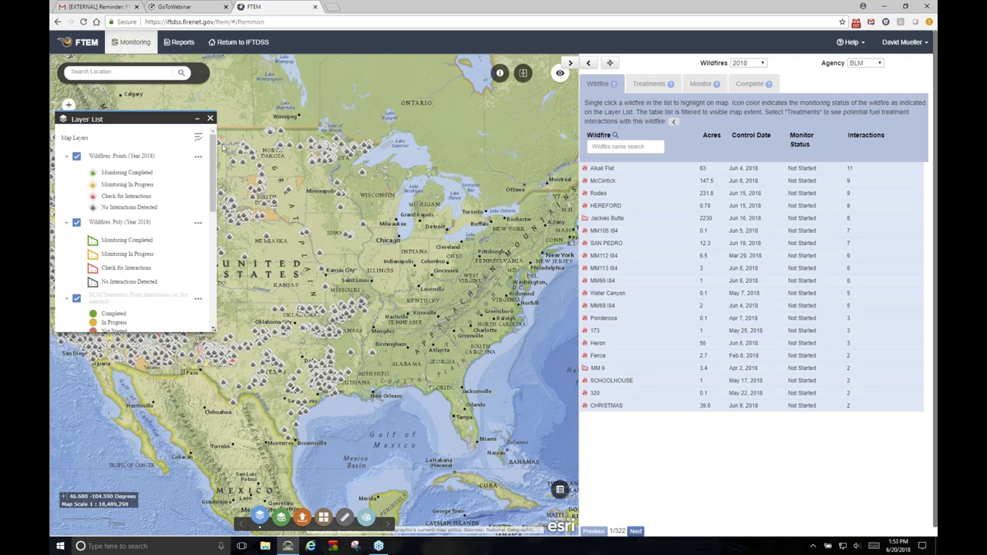
Step: Close the layer list and pan the map east toward Kansas and Texas, refiltering to 4477 fires
{"action": "left_click", "coordinate": [210, 120]}
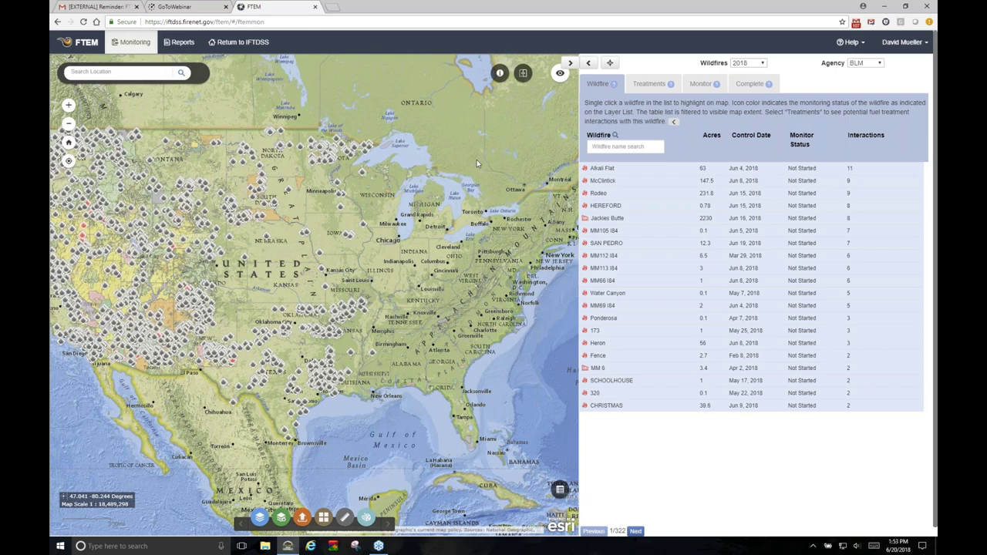
{"action": "left_click_drag", "start_coordinate": [476, 160], "coordinate": [506, 166]}
{"action": "left_click_drag", "start_coordinate": [372, 240], "coordinate": [423, 248]}
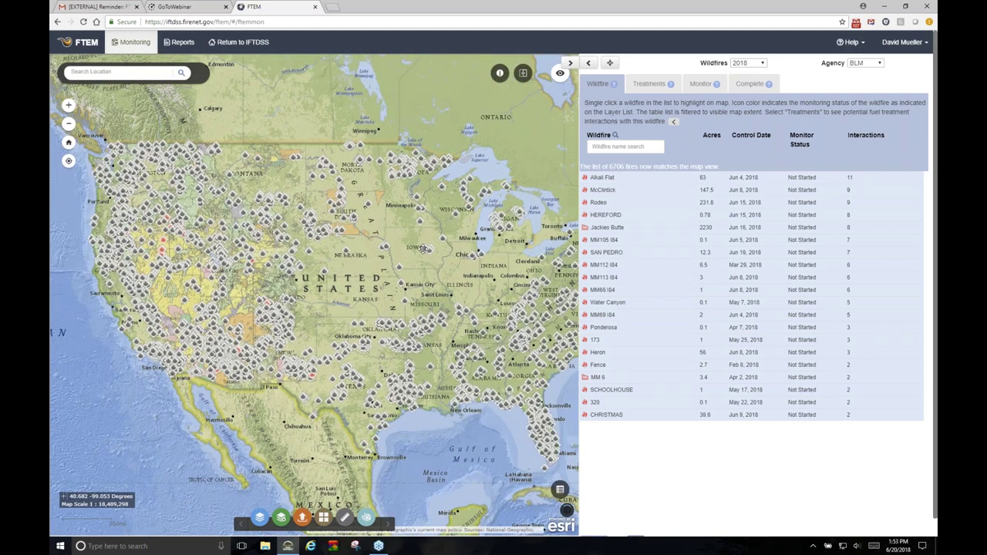
{"action": "scroll", "coordinate": [381, 324], "scroll_direction": "up", "scroll_amount": 2}
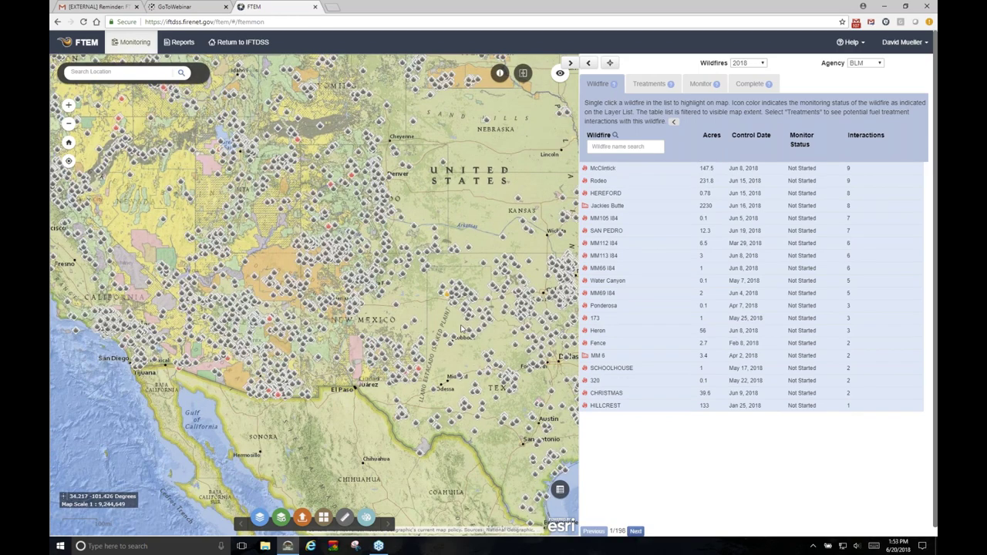
{"action": "left_click_drag", "start_coordinate": [461, 328], "coordinate": [423, 320]}
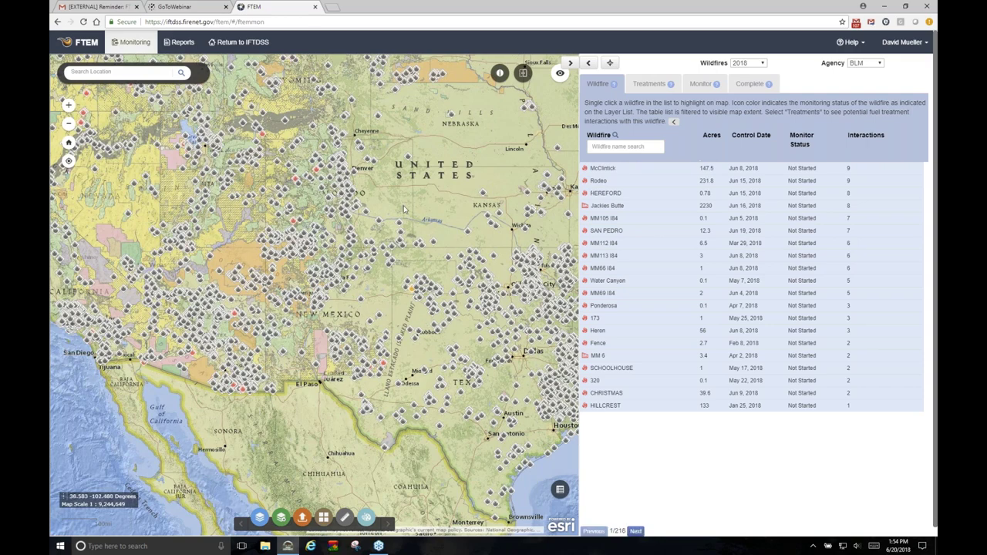
{"action": "left_click_drag", "start_coordinate": [404, 208], "coordinate": [510, 407]}
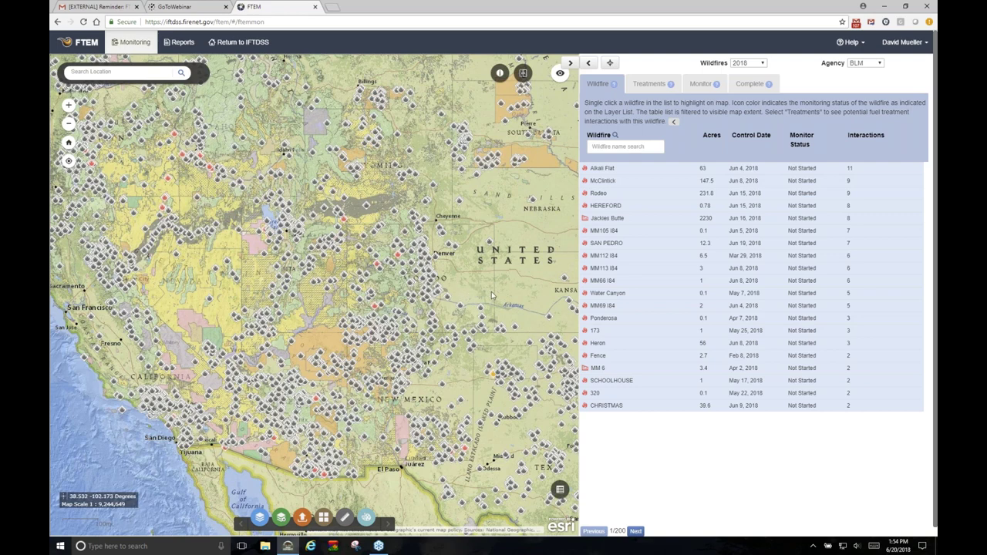
{"action": "left_click_drag", "start_coordinate": [492, 295], "coordinate": [409, 271]}
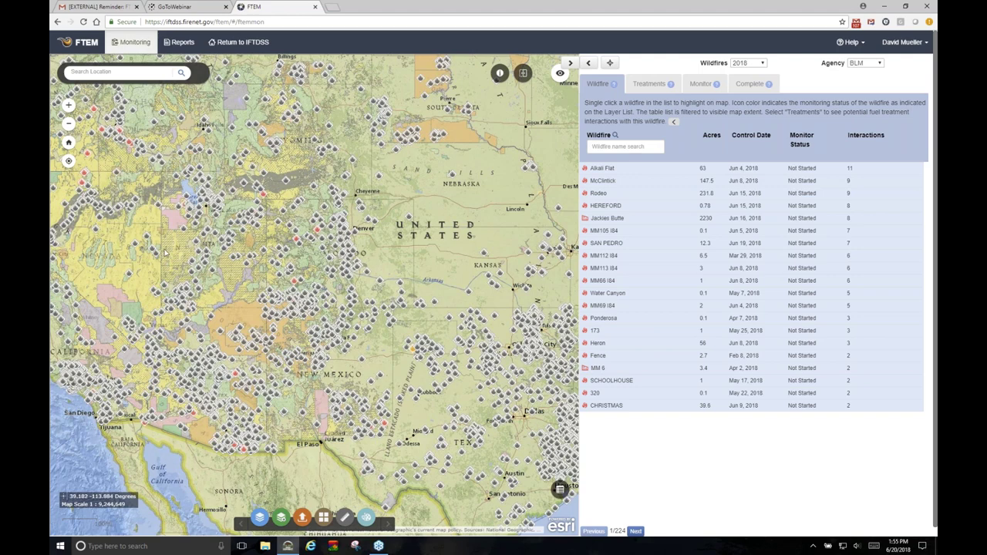
Step: Pan the map to Oregon, Washington and northern California, narrowing the list to 3434 fires
{"action": "left_click_drag", "start_coordinate": [165, 252], "coordinate": [381, 363]}
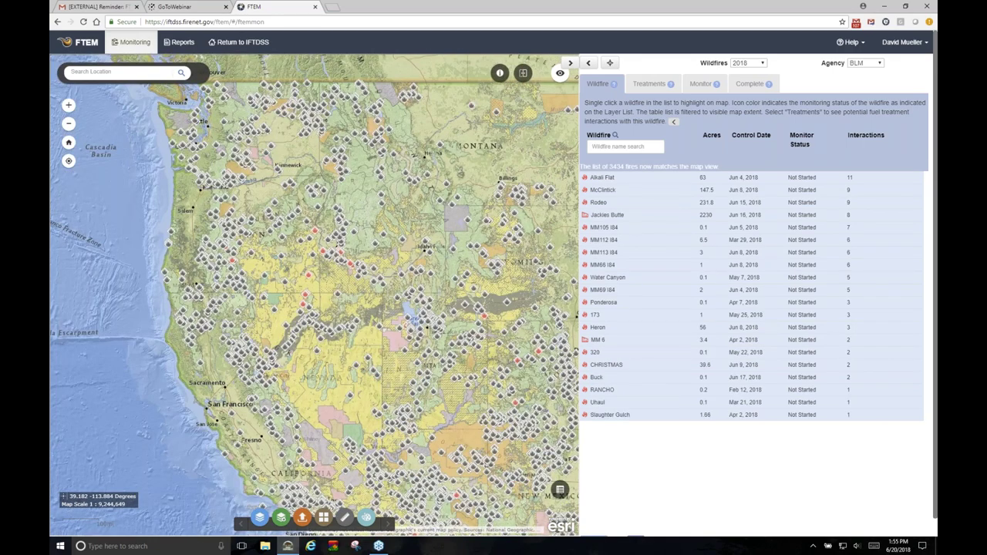